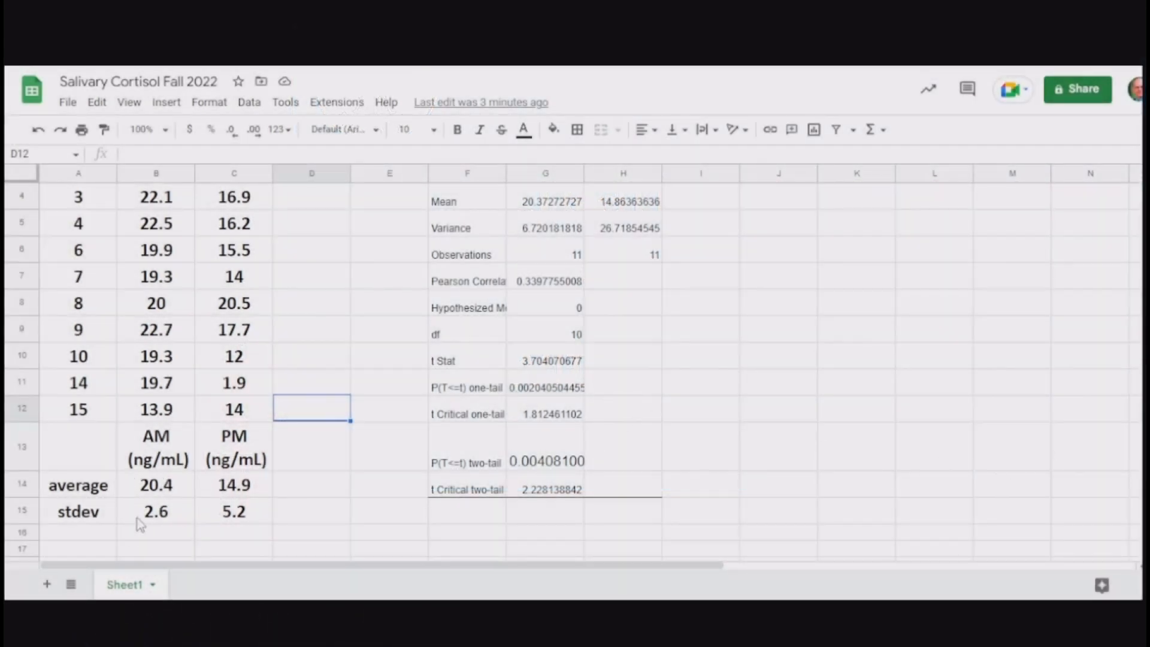
Review the salivary cortisol data and t-test results, and add a new blank sheet to the spreadsheet.
{"action": "scroll", "coordinate": [139, 361], "scroll_direction": "up", "scroll_amount": 3}
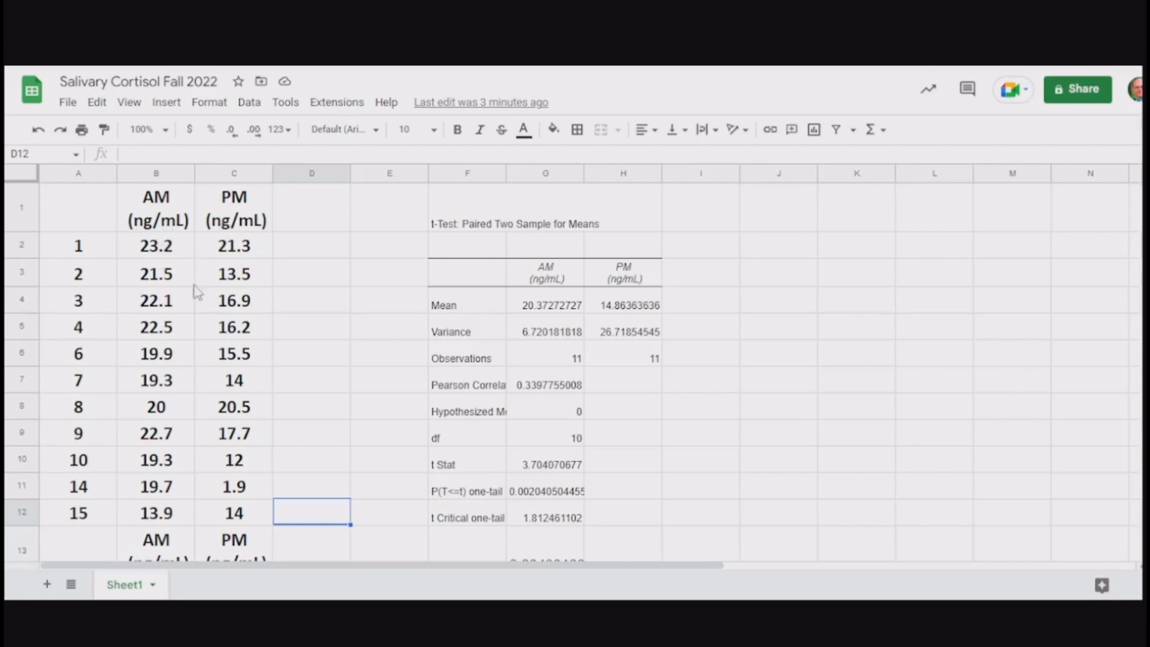
{"action": "scroll", "coordinate": [192, 321], "scroll_direction": "down", "scroll_amount": 5}
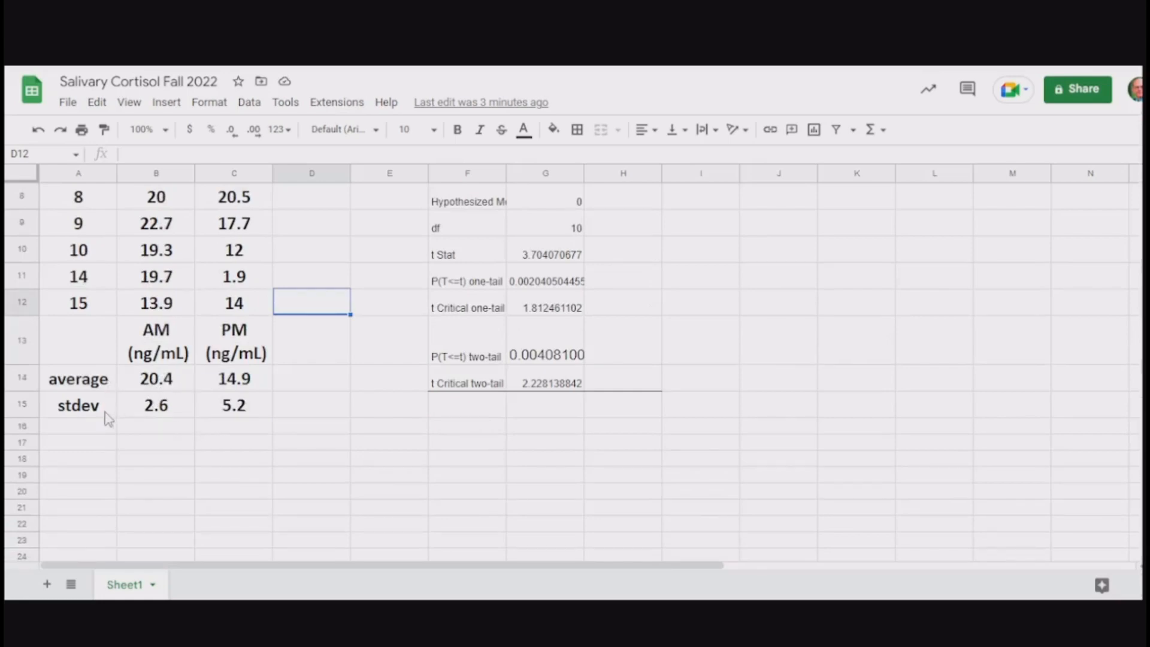
{"action": "scroll", "coordinate": [109, 413], "scroll_direction": "up", "scroll_amount": 2}
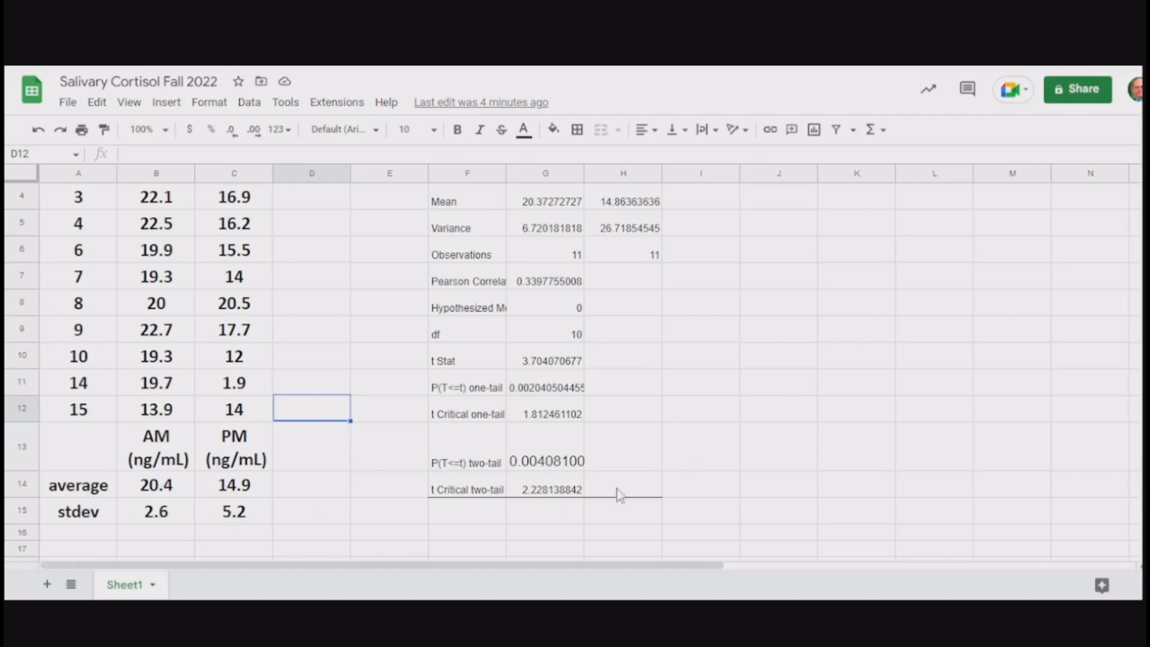
{"action": "left_click", "coordinate": [47, 585]}
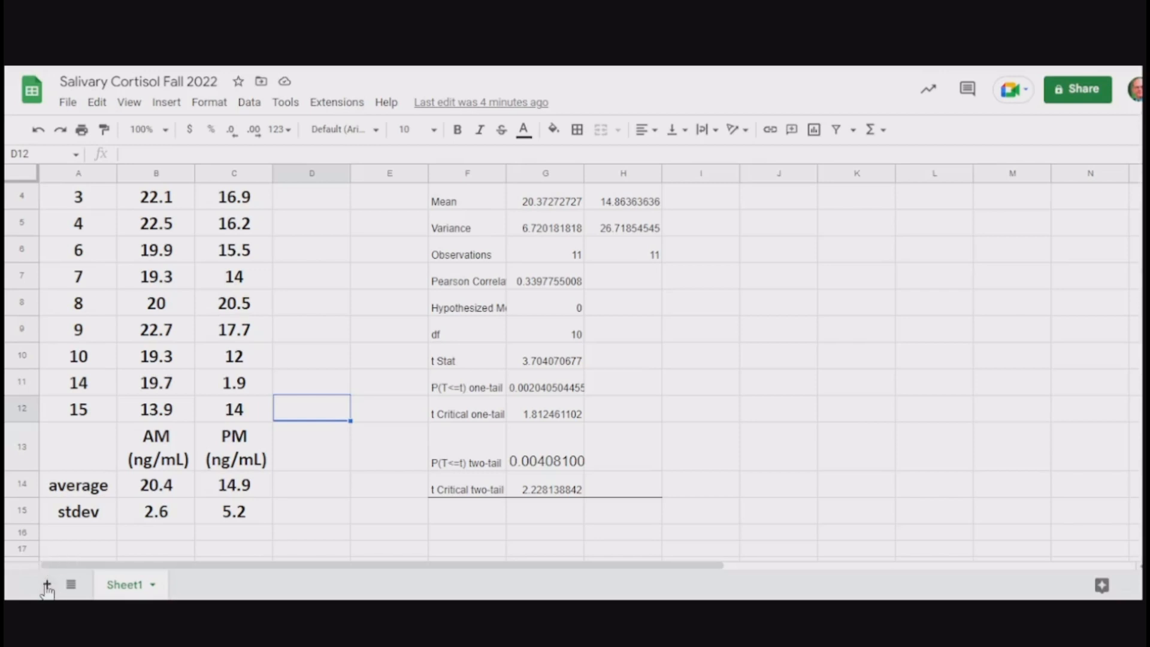
Copy the AM/PM average and standard deviation table in A13:C15 of Sheet1.
{"action": "left_click", "coordinate": [116, 587]}
{"action": "left_click_drag", "start_coordinate": [256, 515], "coordinate": [100, 463]}
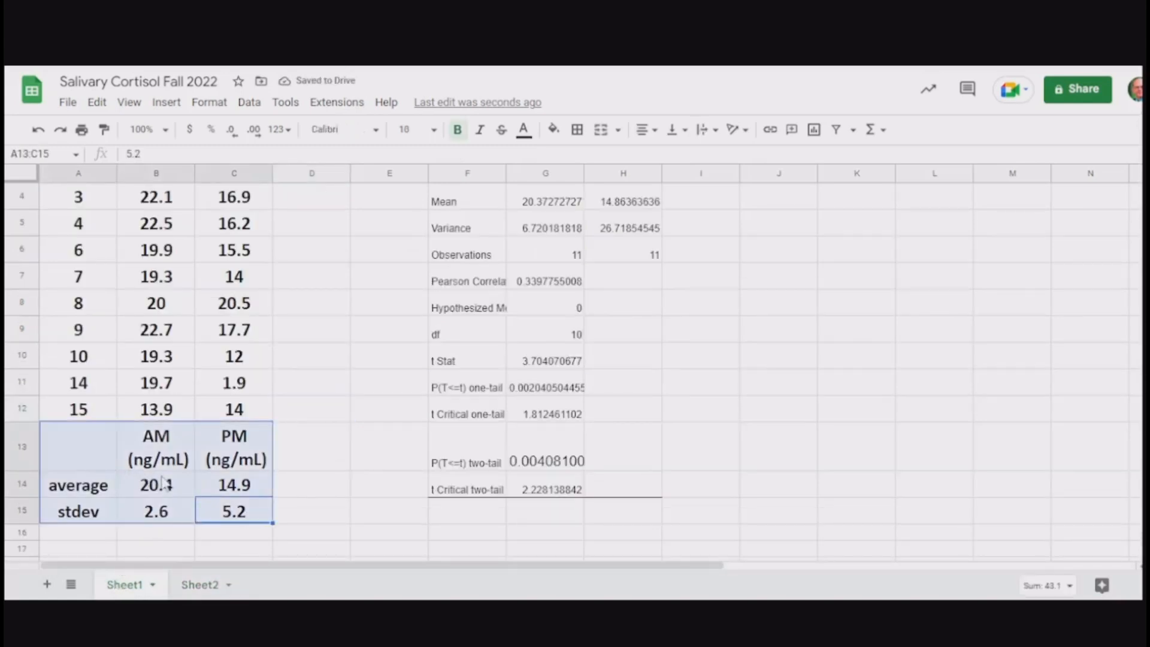
{"action": "left_click", "coordinate": [259, 520]}
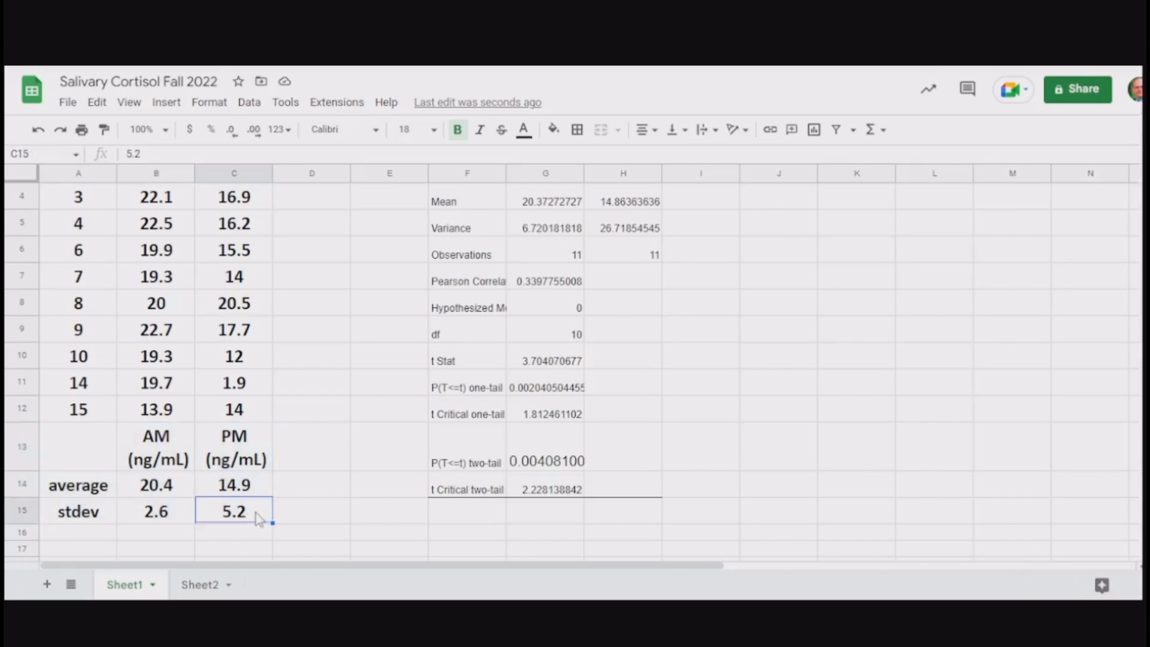
{"action": "left_click_drag", "start_coordinate": [257, 518], "coordinate": [98, 464]}
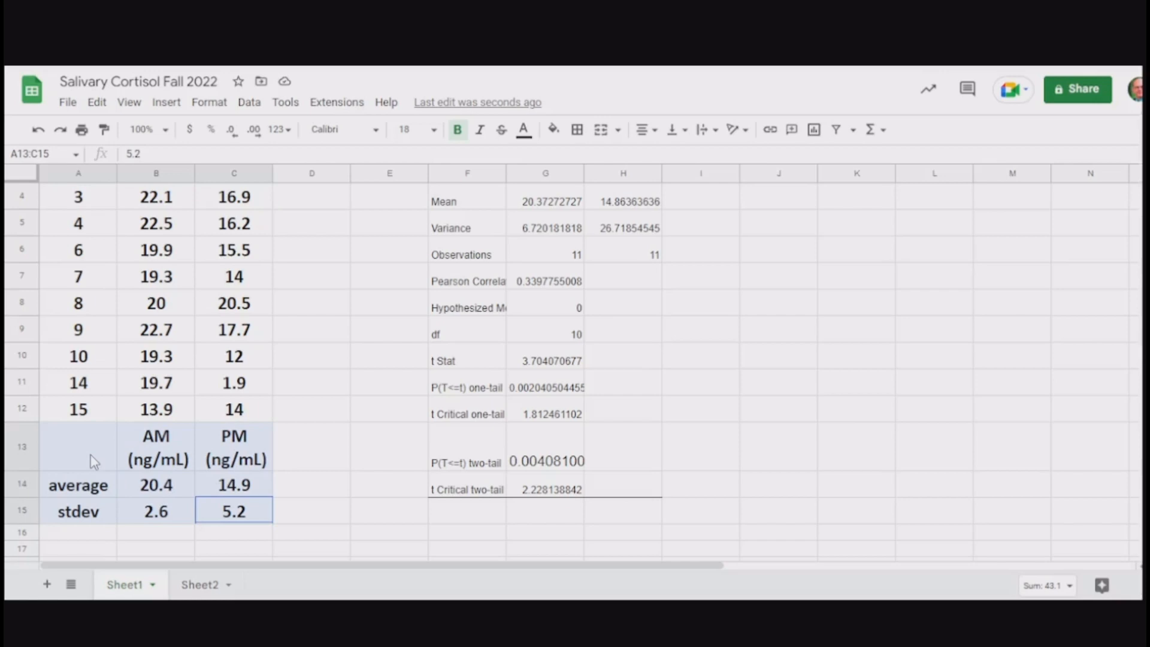
{"action": "left_click_drag", "start_coordinate": [93, 461], "coordinate": [96, 467]}
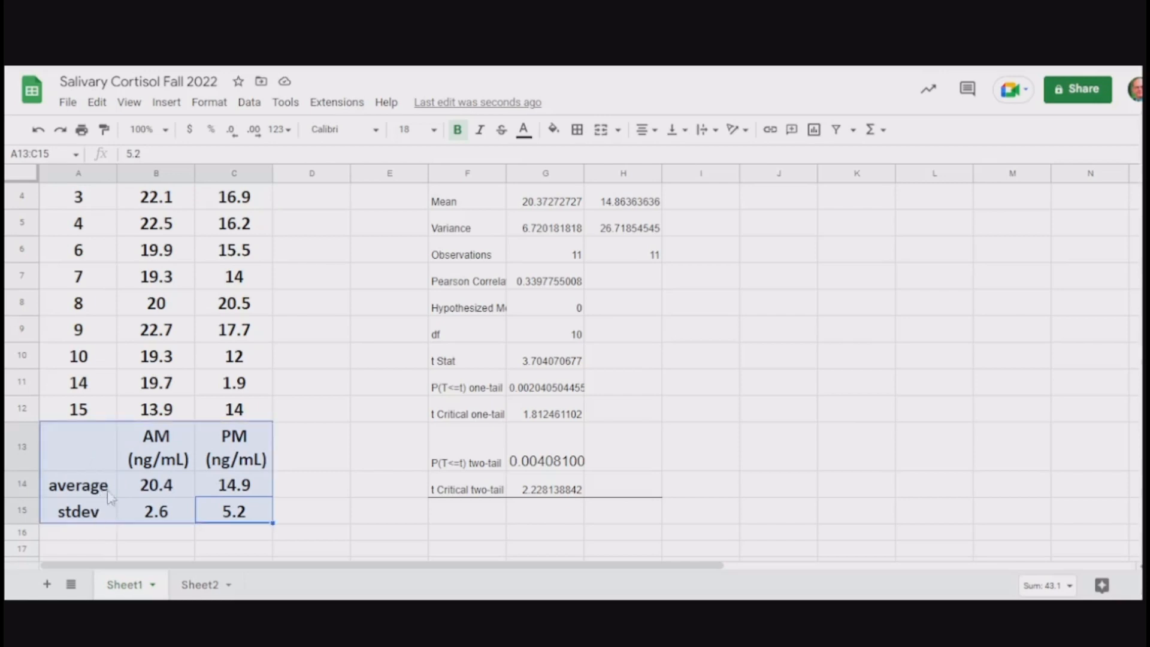
{"action": "right_click", "coordinate": [109, 461]}
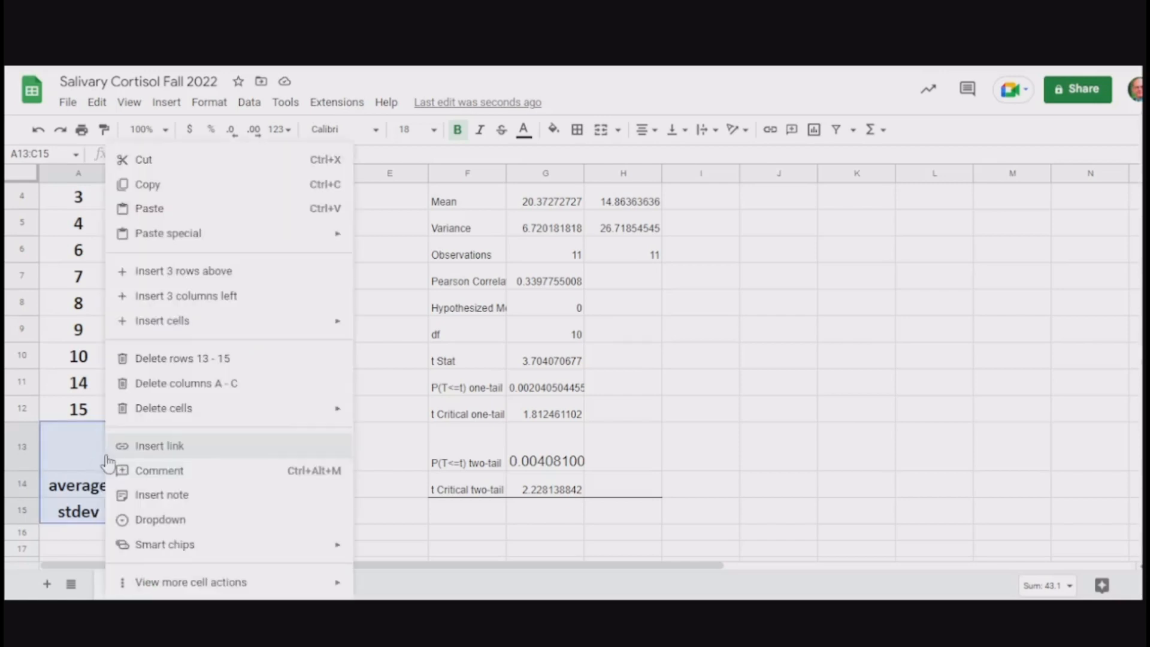
{"action": "left_click", "coordinate": [161, 188]}
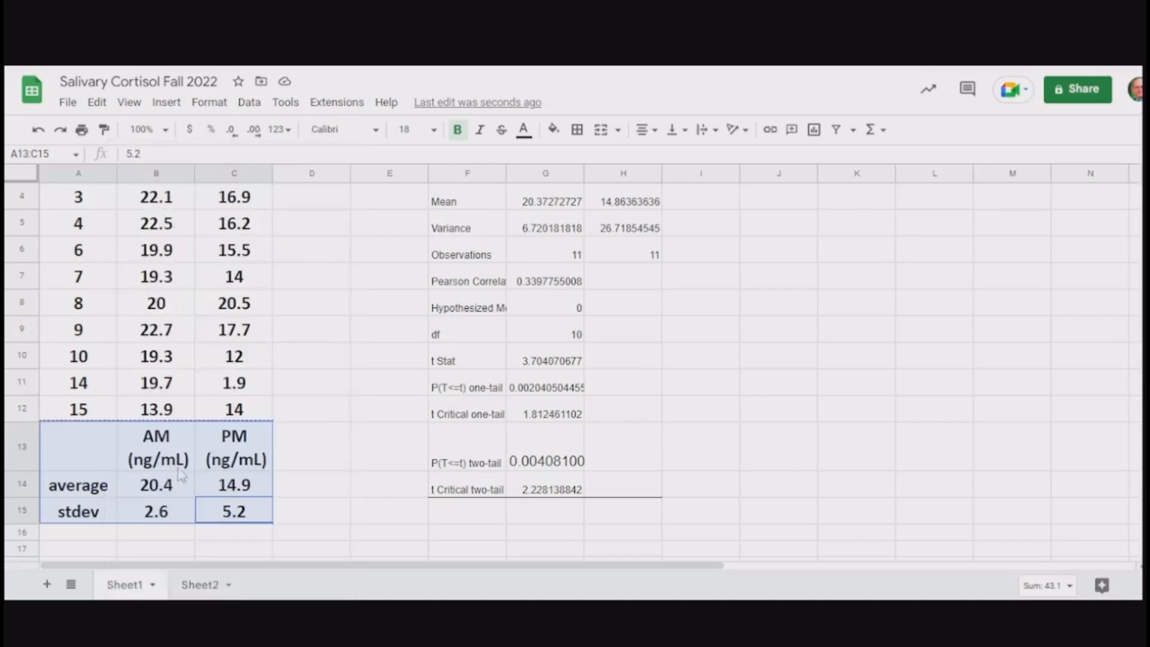
Paste the copied summary table into Sheet2 starting at cell B2.
{"action": "left_click", "coordinate": [207, 585]}
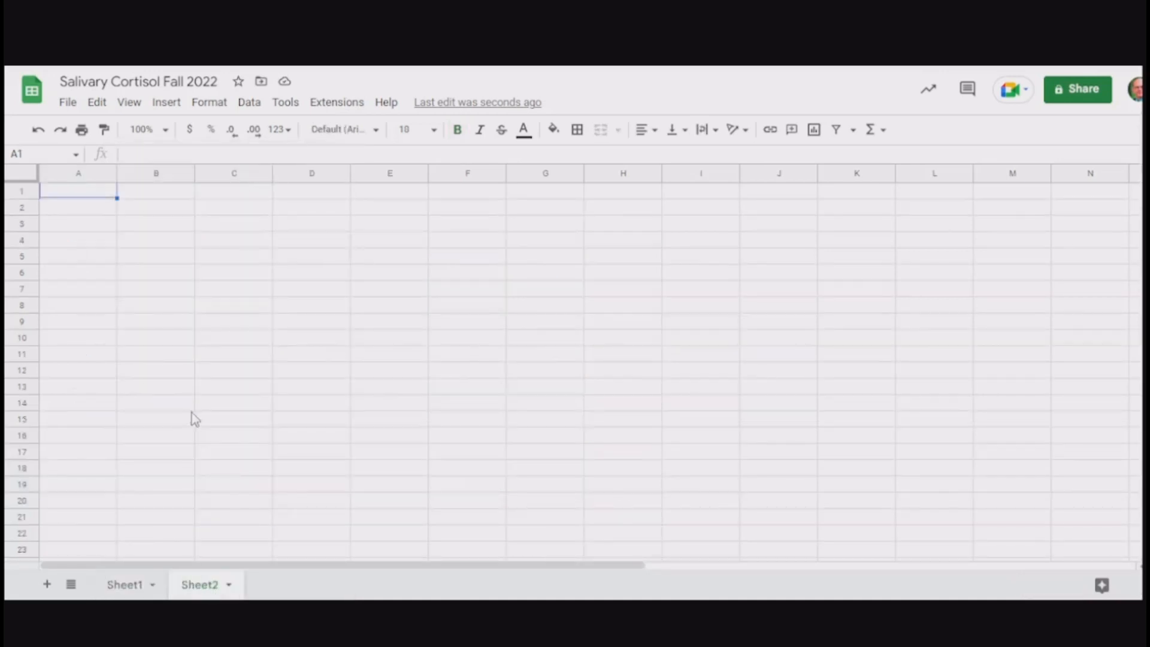
{"action": "left_click", "coordinate": [132, 210]}
{"action": "right_click", "coordinate": [138, 210]}
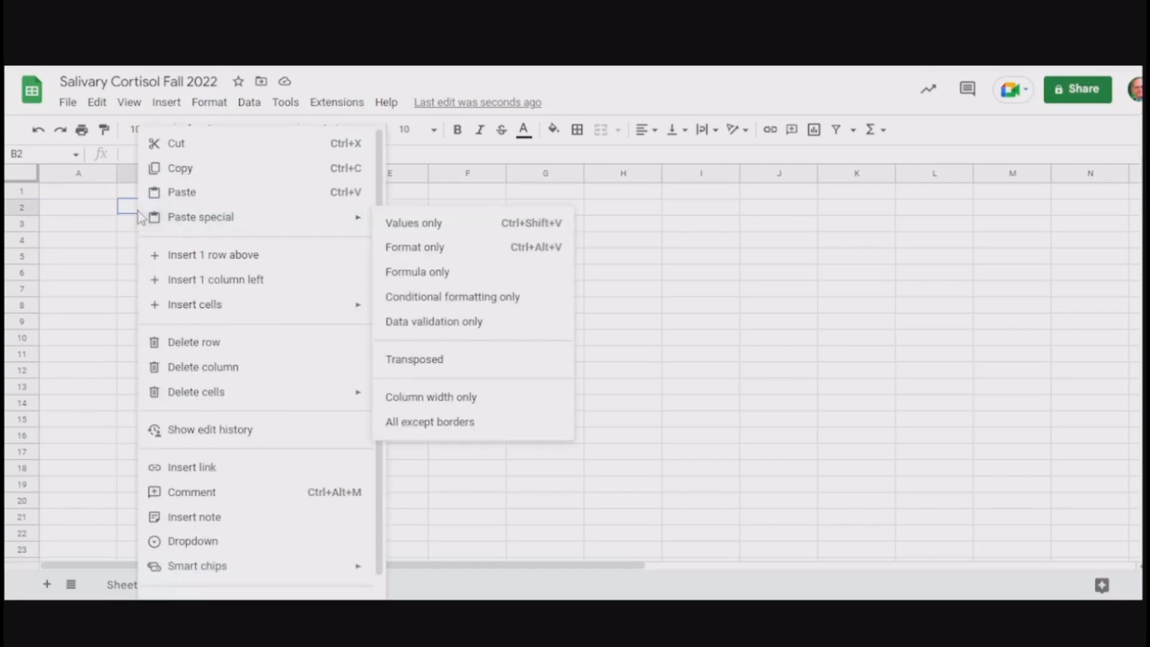
{"action": "left_click", "coordinate": [190, 193]}
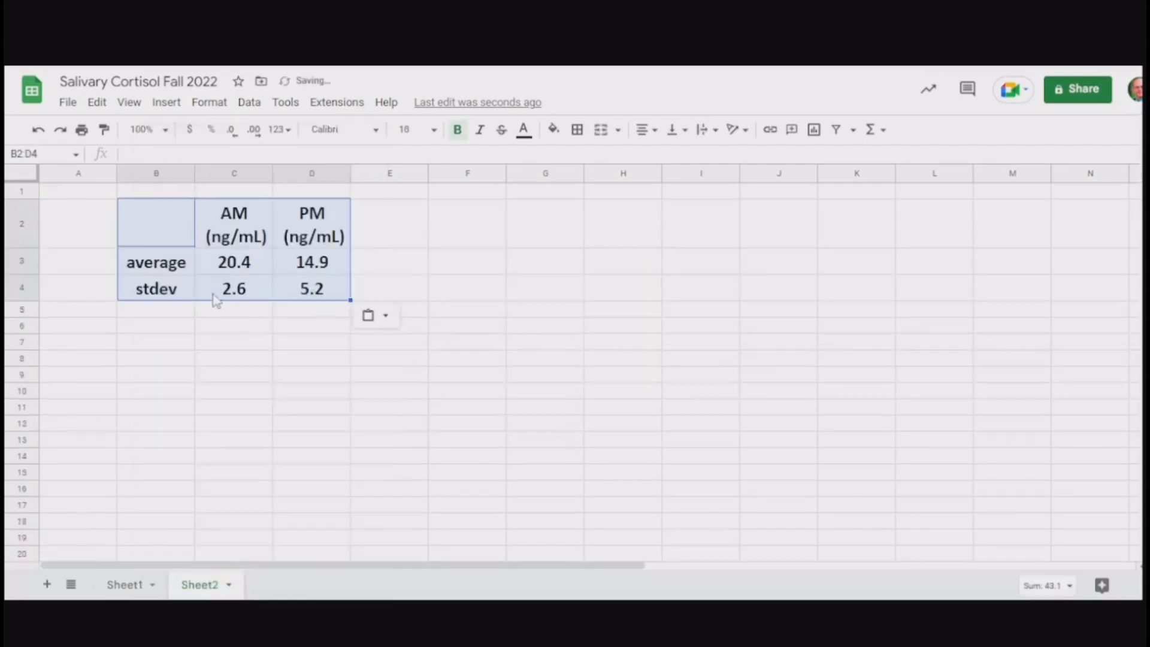
{"action": "left_click", "coordinate": [253, 405]}
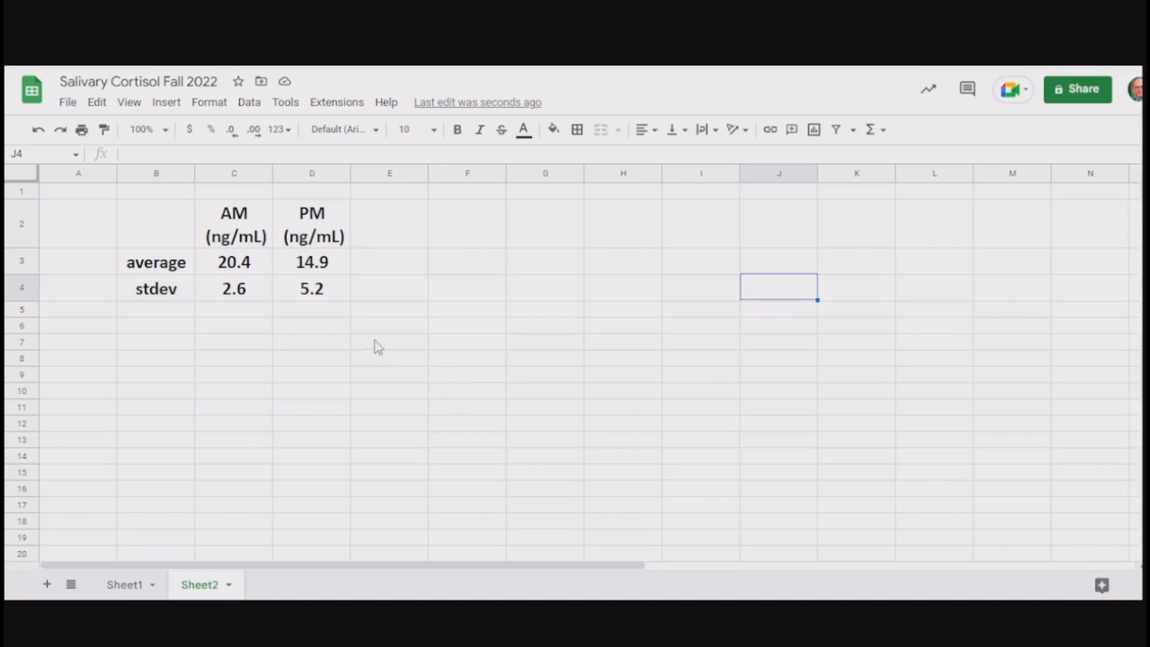
Insert a column chart of the AM and PM averages from B2:D3 and place it beside the table.
{"action": "left_click_drag", "start_coordinate": [346, 271], "coordinate": [169, 242]}
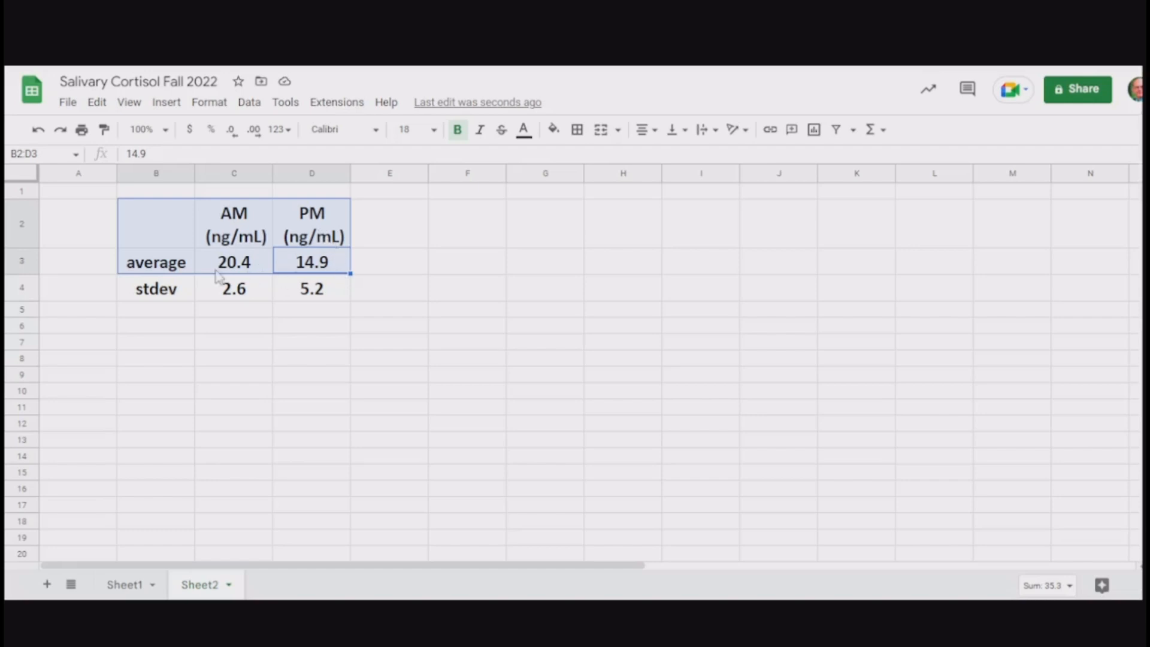
{"action": "left_click", "coordinate": [167, 105]}
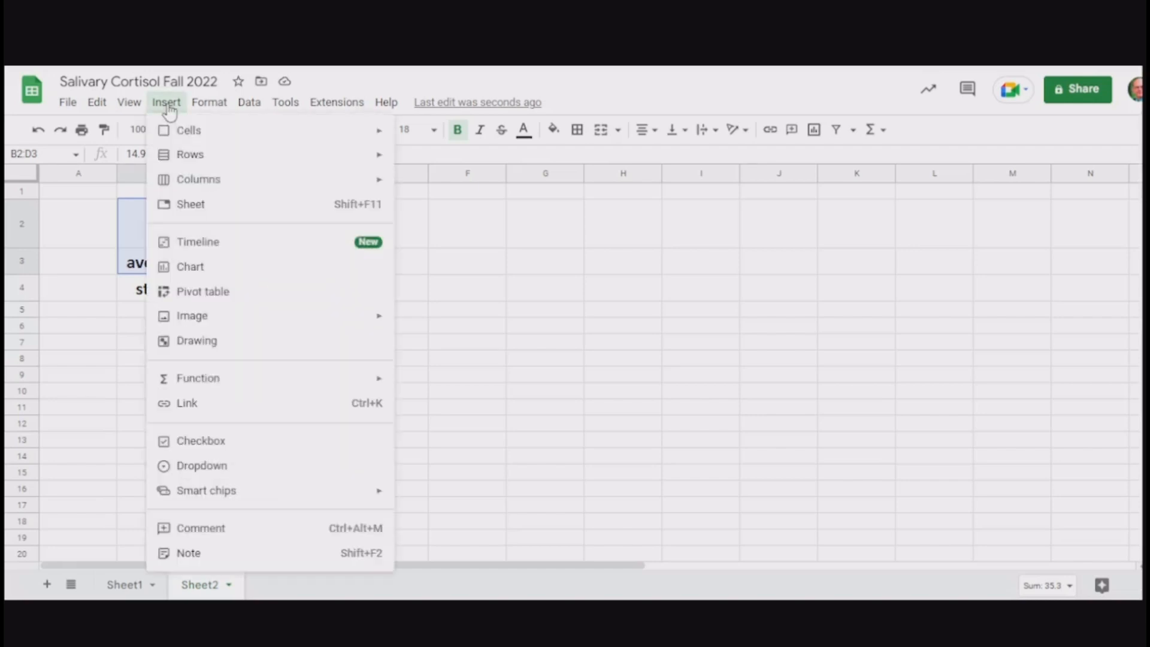
{"action": "left_click", "coordinate": [201, 274]}
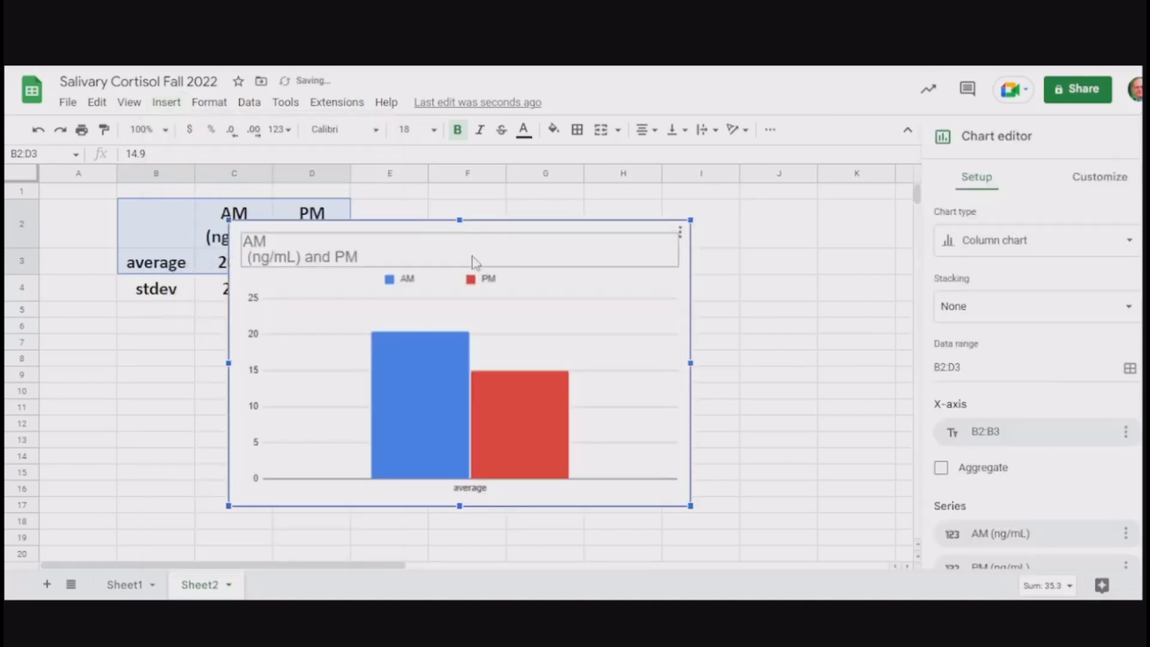
{"action": "left_click_drag", "start_coordinate": [410, 234], "coordinate": [574, 206]}
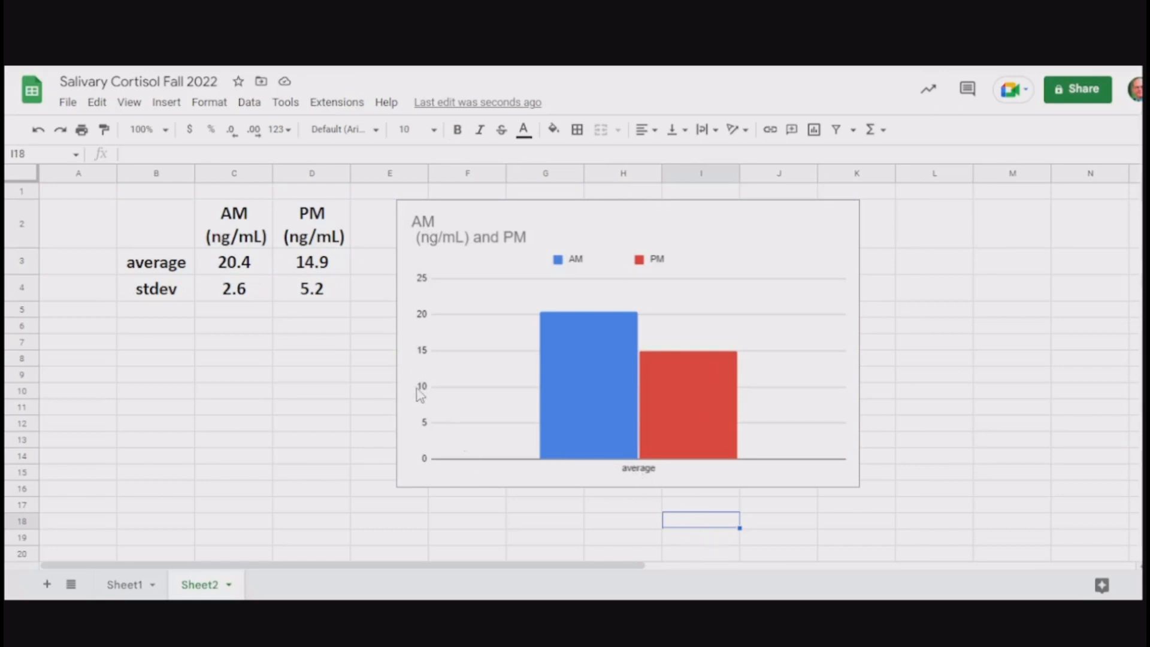
Title the chart's horizontal axis "Time of Day" and set that title's font size to 18.
{"action": "left_click", "coordinate": [650, 207]}
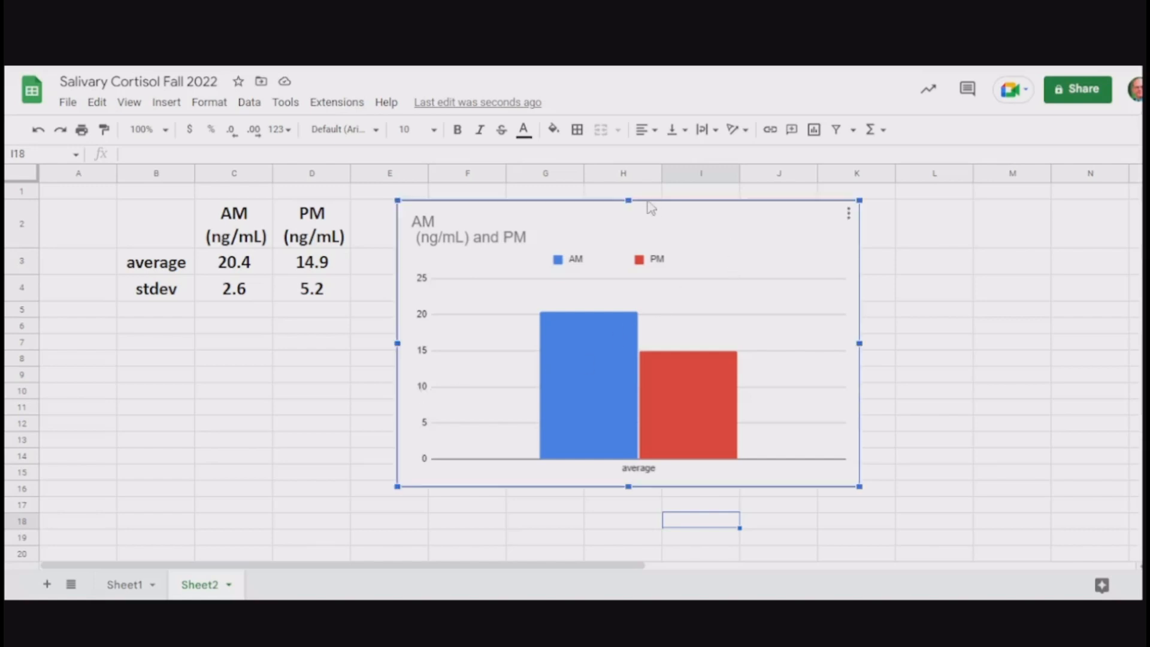
{"action": "left_click_drag", "start_coordinate": [652, 213], "coordinate": [654, 213]}
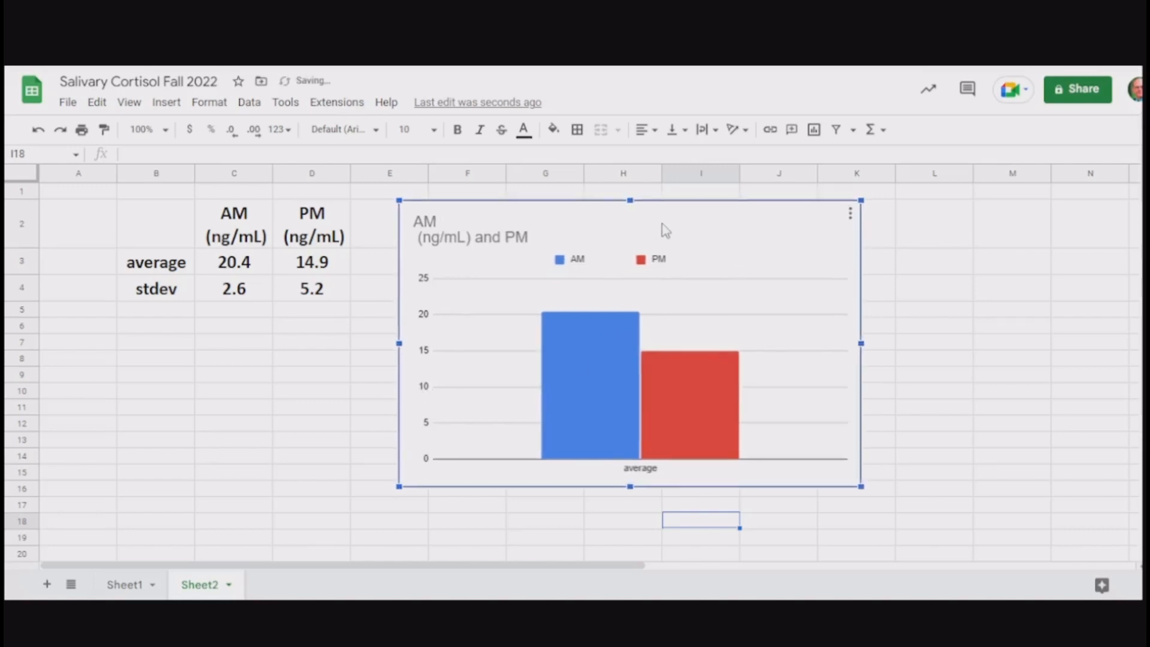
{"action": "right_click", "coordinate": [688, 232]}
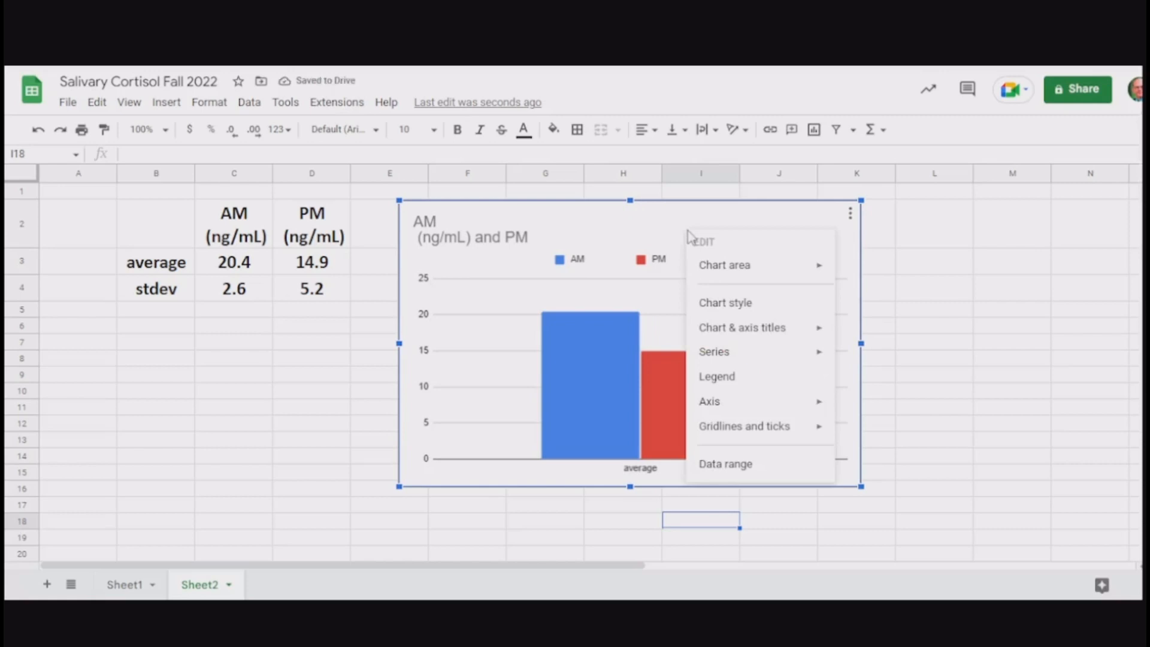
{"action": "mouse_move", "coordinate": [743, 437]}
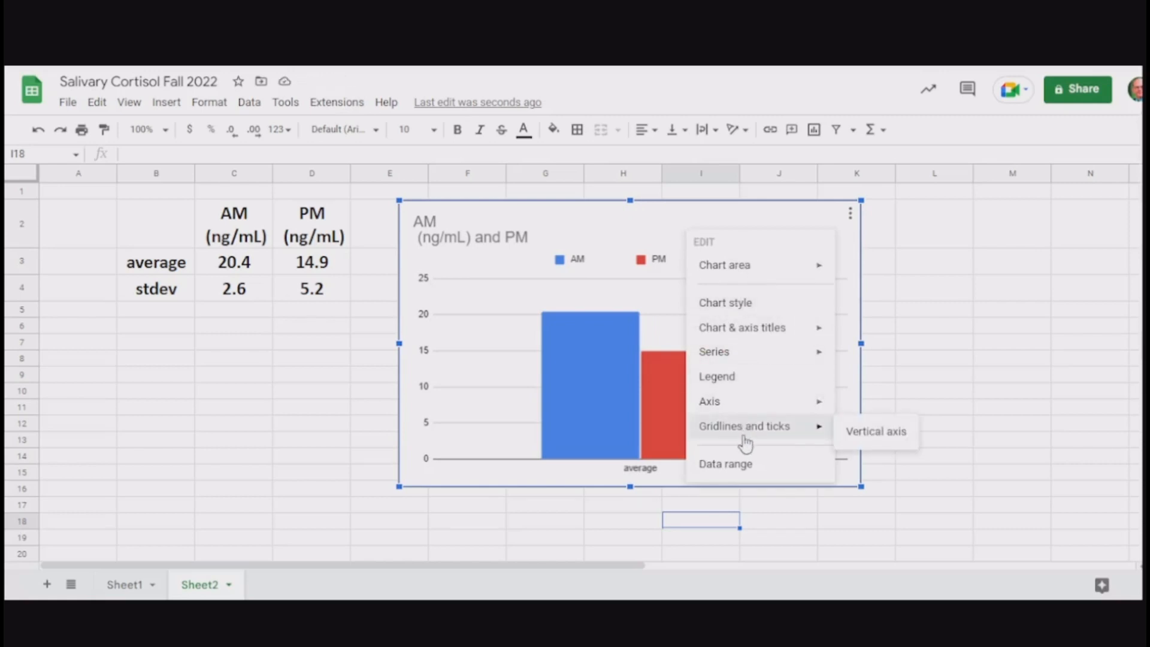
{"action": "mouse_move", "coordinate": [761, 333]}
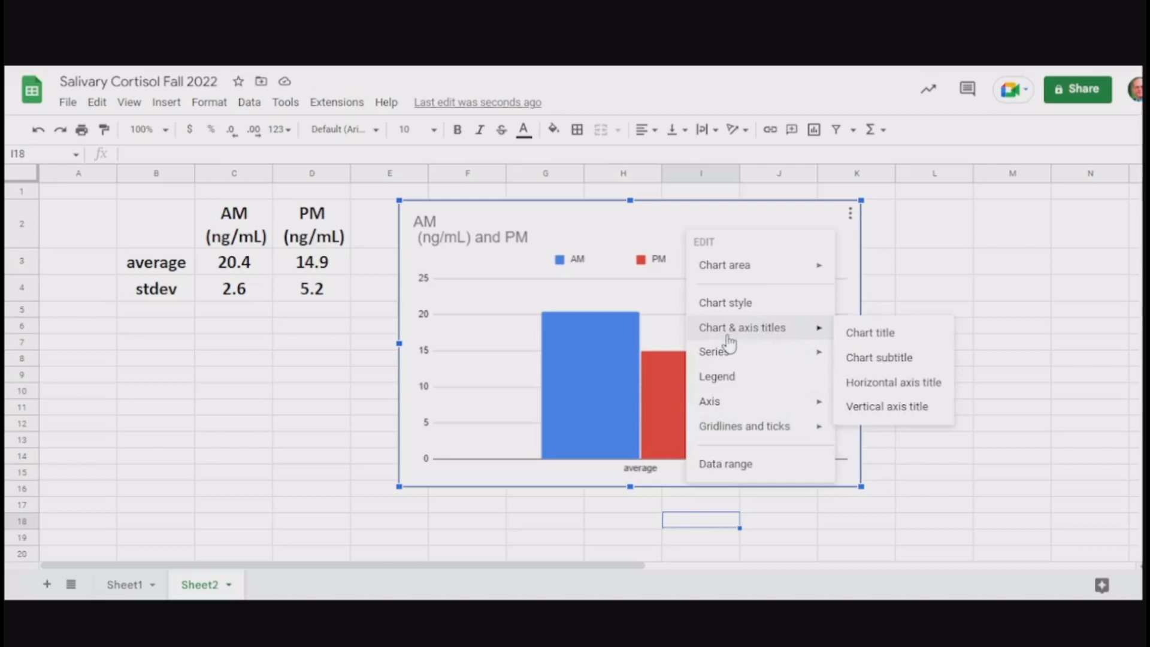
{"action": "left_click", "coordinate": [899, 390]}
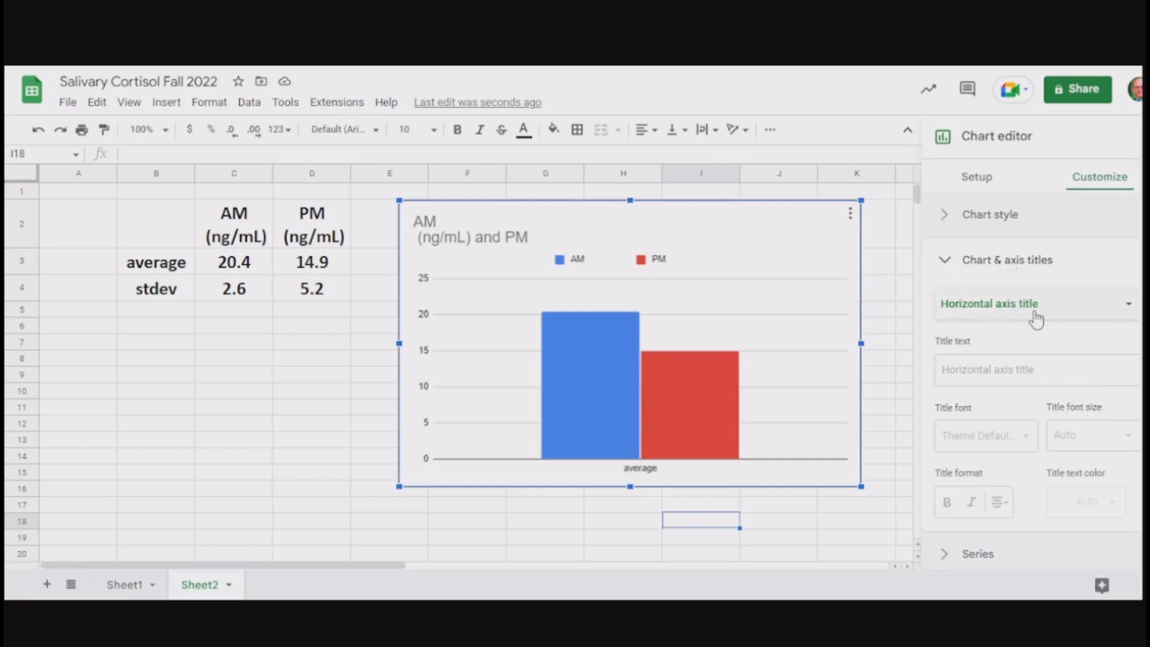
{"action": "left_click", "coordinate": [967, 381]}
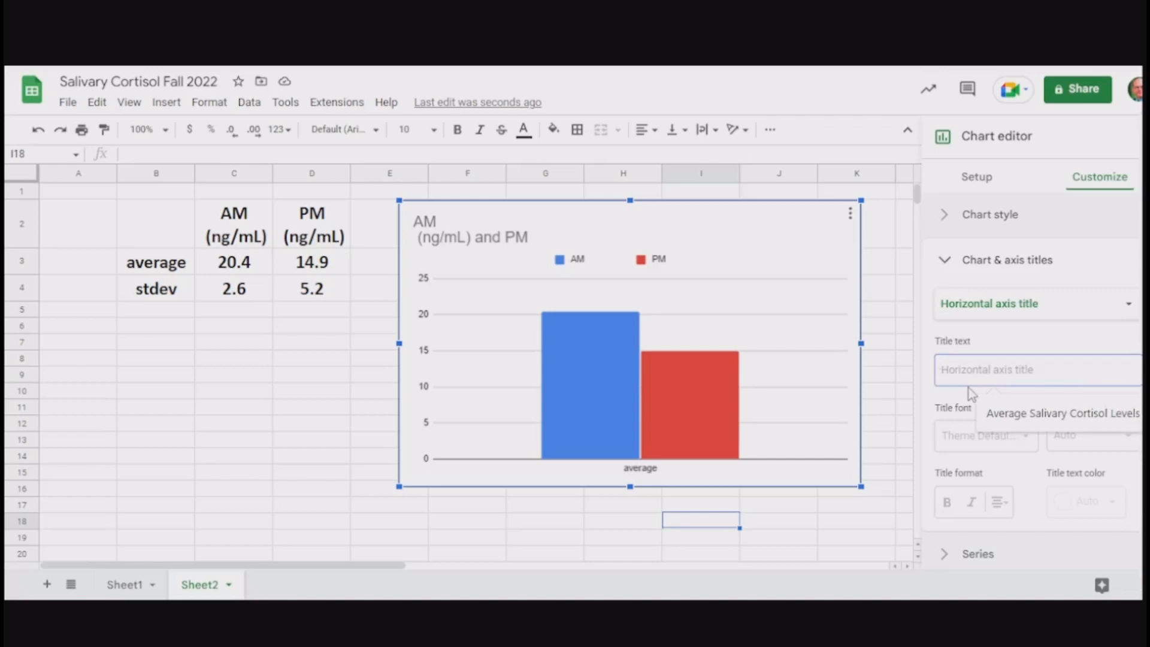
{"action": "type", "text": "Sa"}
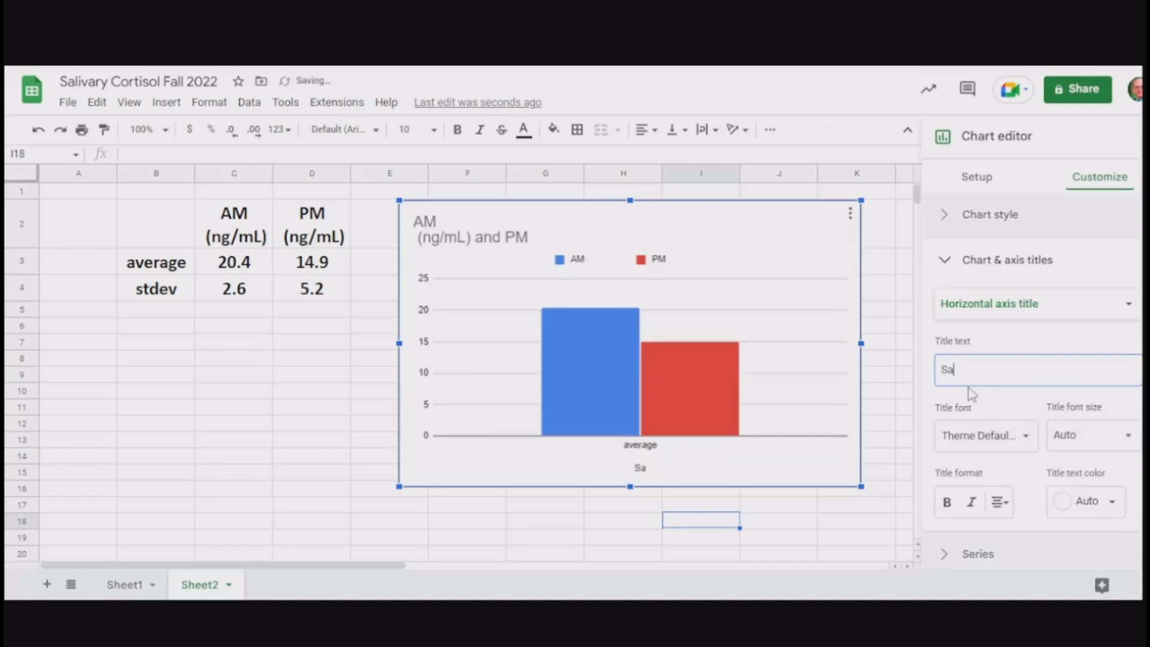
{"action": "key", "text": "BackSpace"}
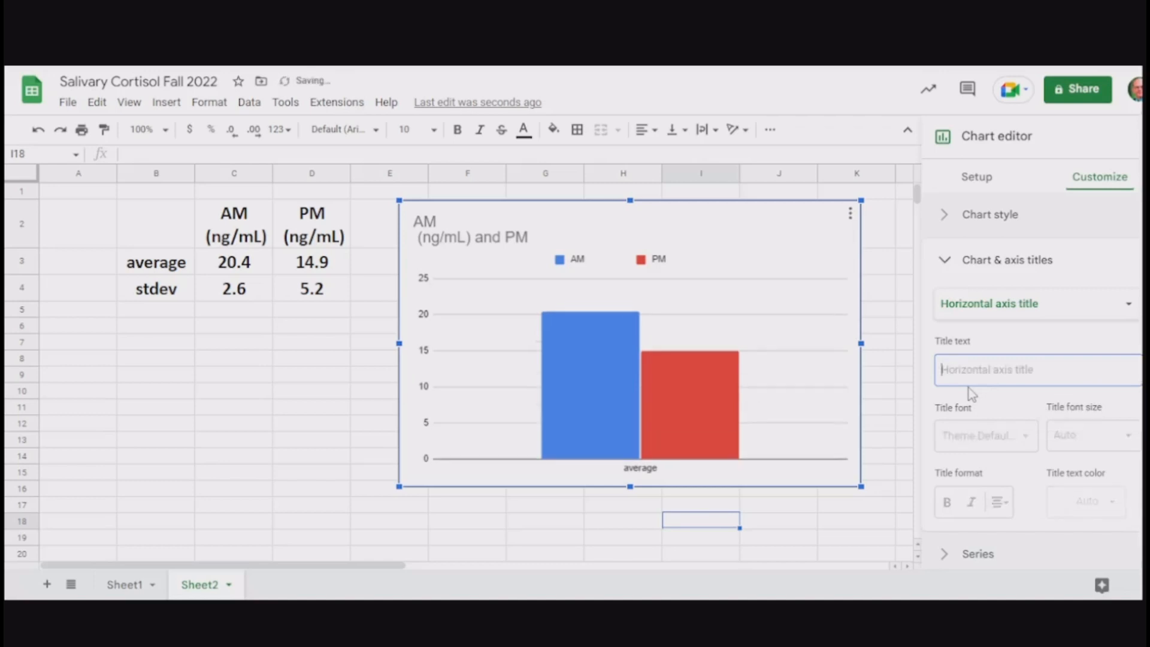
{"action": "type", "text": "Time of Day"}
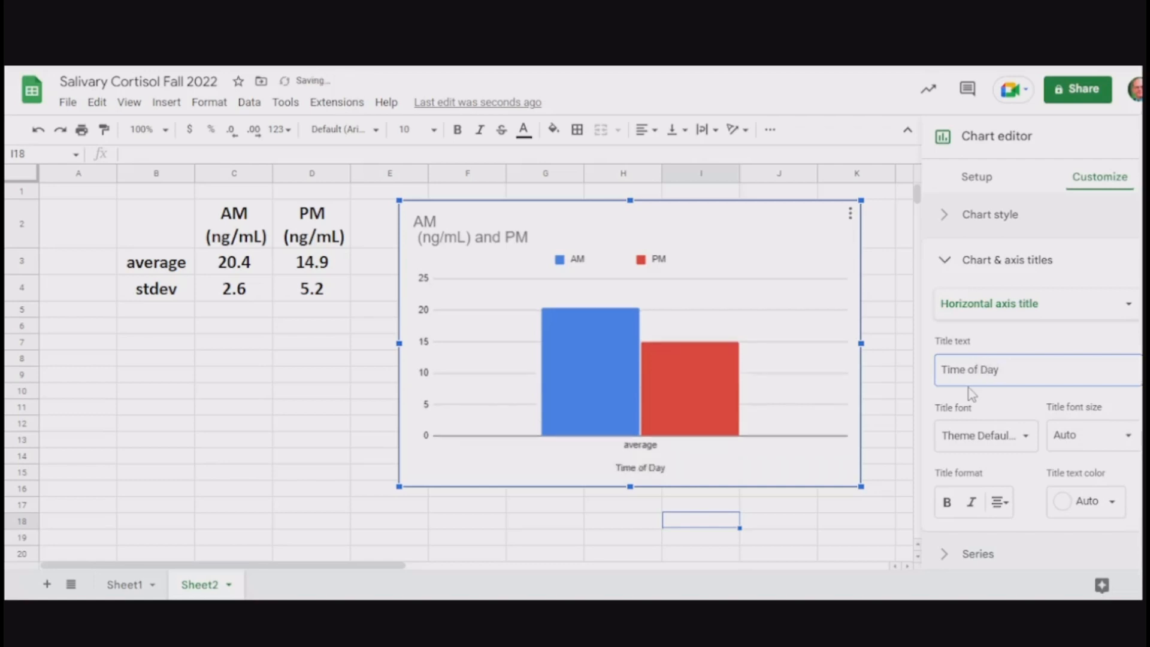
{"action": "left_click", "coordinate": [1129, 437]}
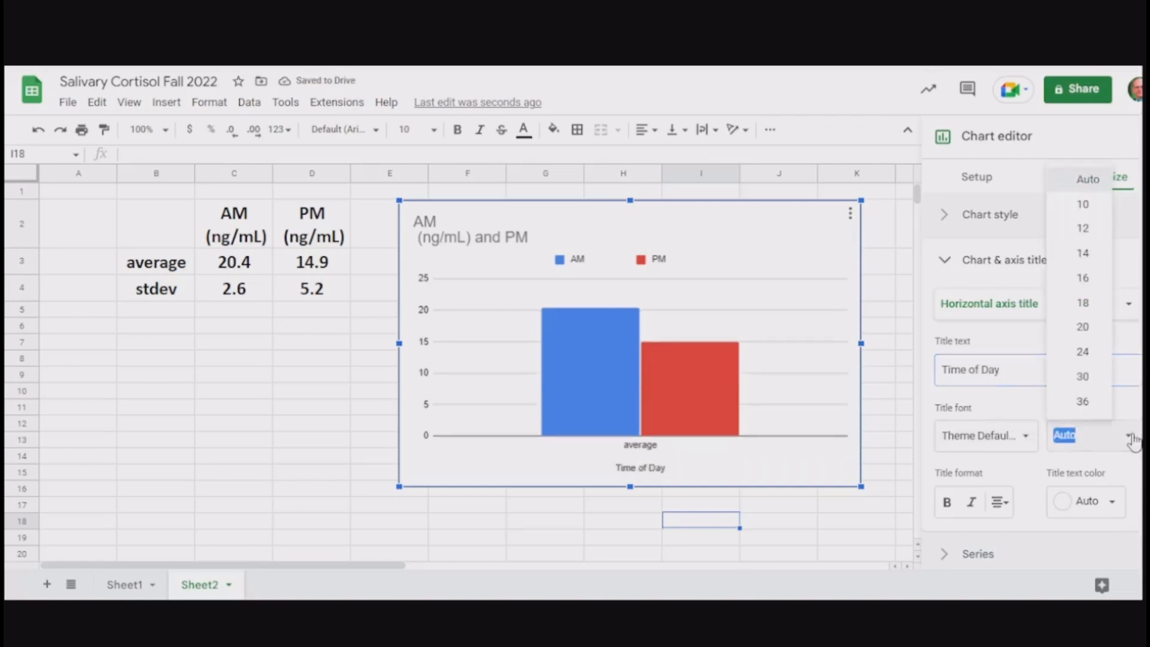
{"action": "left_click", "coordinate": [1082, 303]}
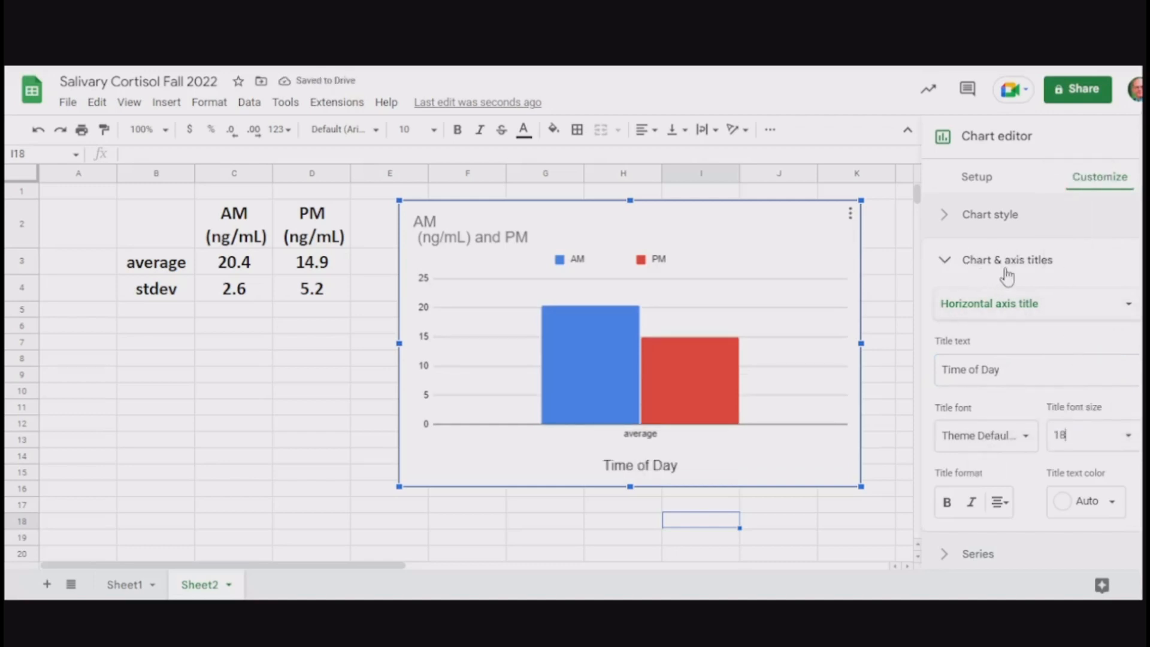
Title the chart's vertical axis "Salivary Cortisol Levels (ng/ml)".
{"action": "left_click", "coordinate": [1129, 310]}
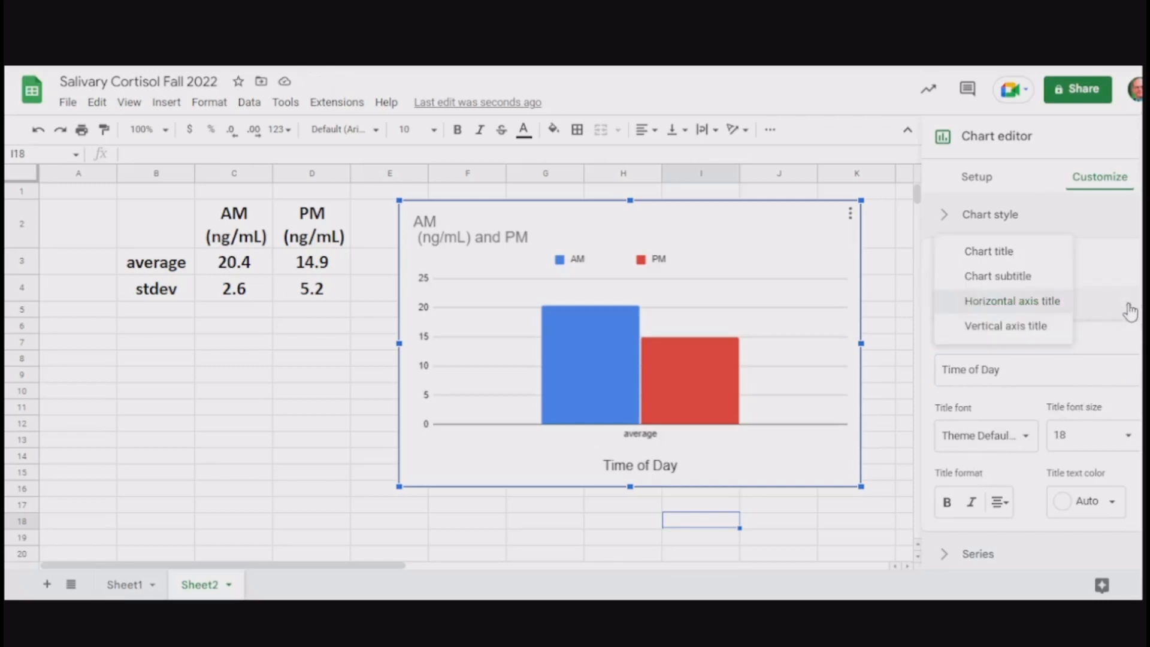
{"action": "left_click", "coordinate": [1042, 338]}
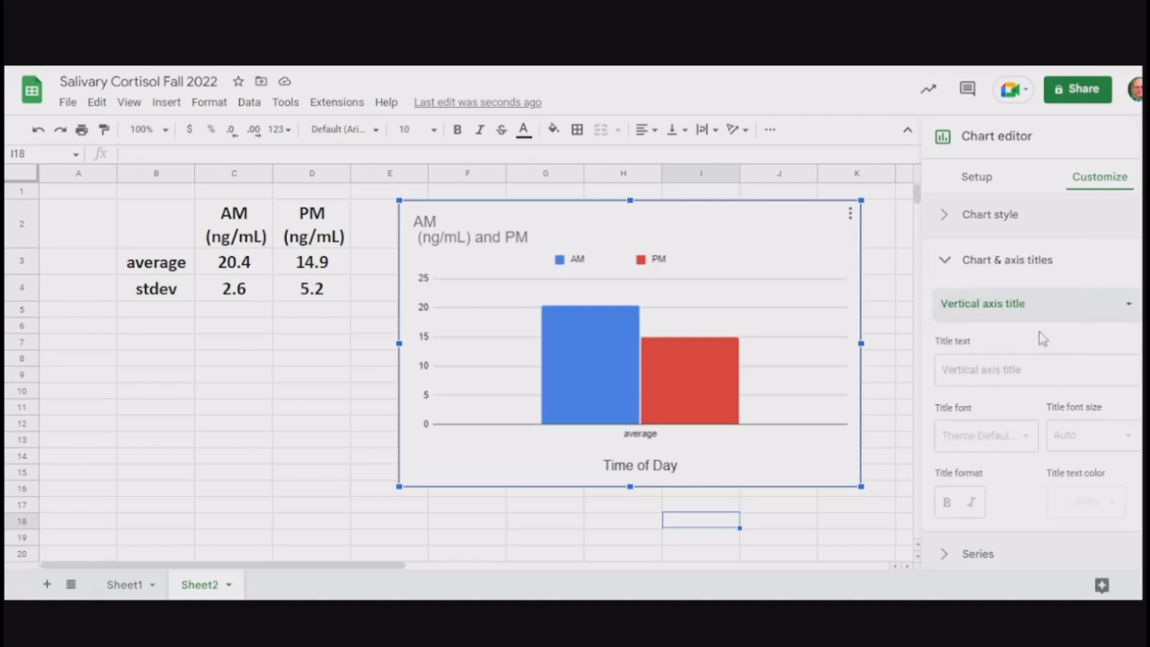
{"action": "left_click", "coordinate": [974, 382]}
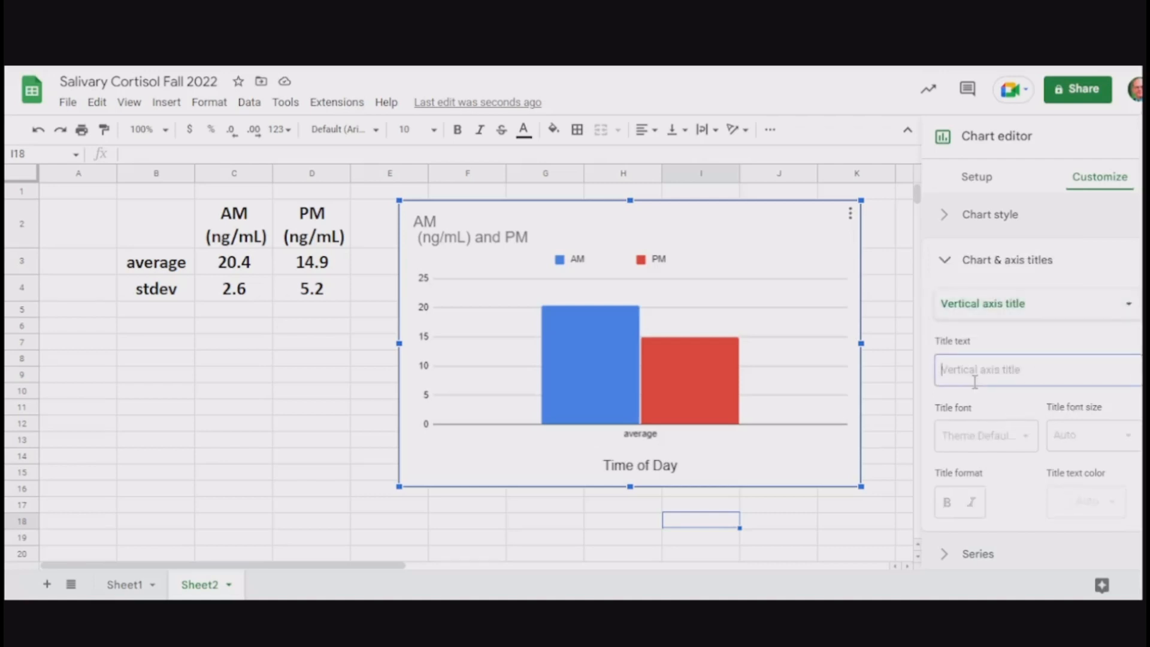
{"action": "type", "text": "Salivary Cortisol Le"}
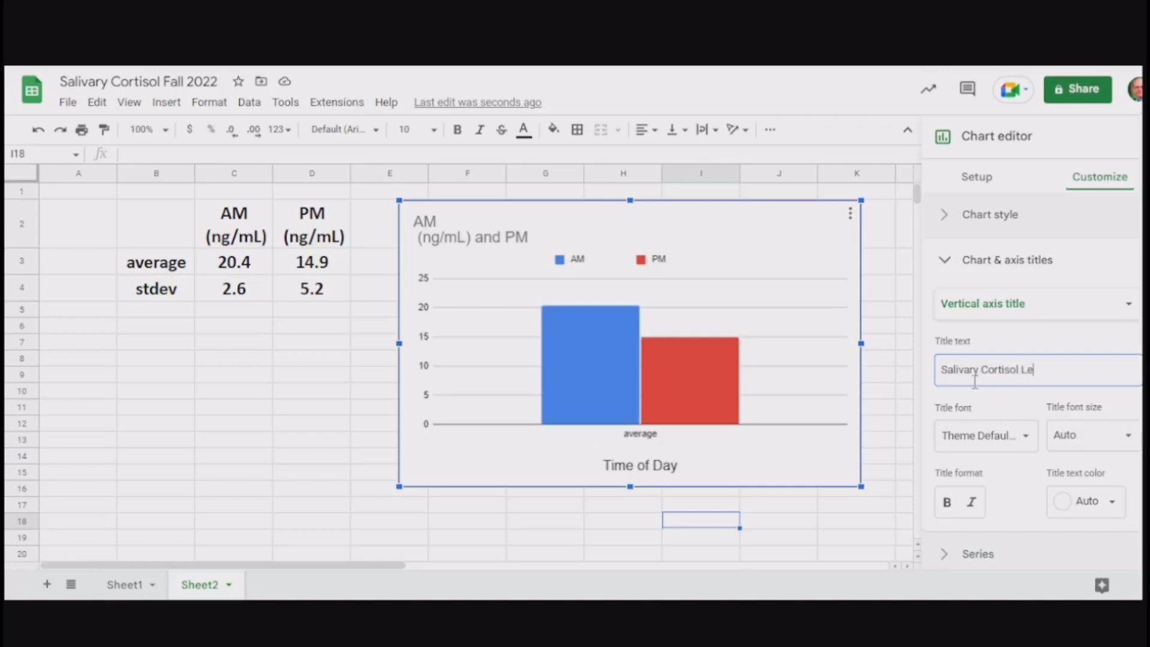
{"action": "type", "text": "vels (ng/ml"}
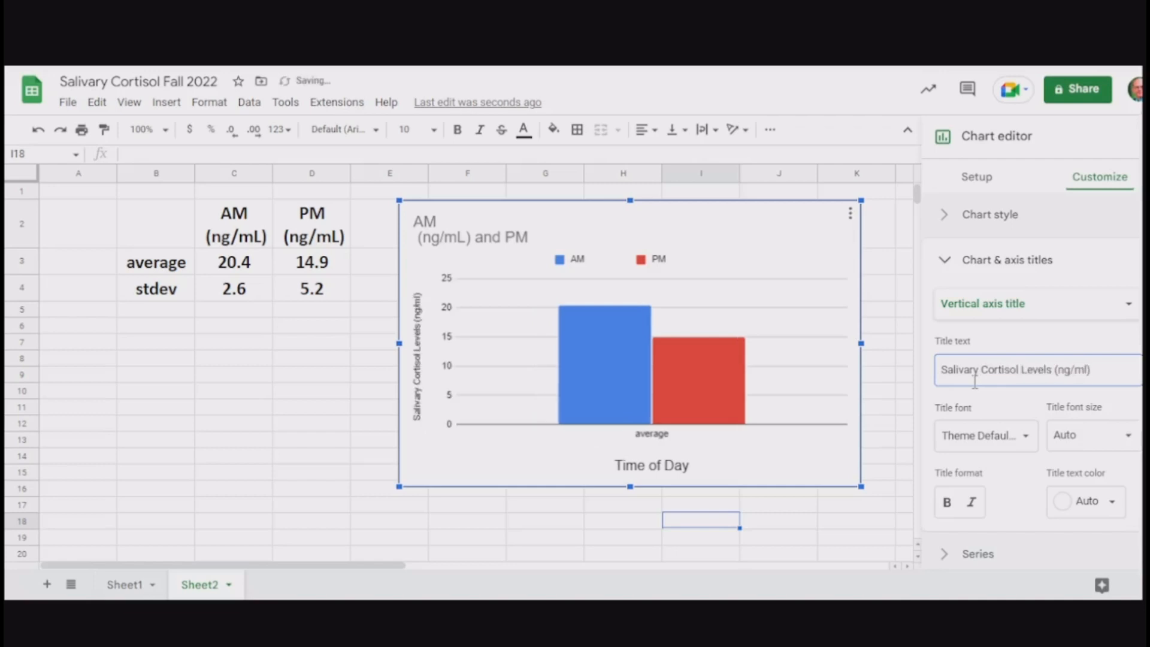
Set the vertical axis title's font size to 18 and make the chart taller so the whole title fits.
{"action": "left_click", "coordinate": [1128, 440]}
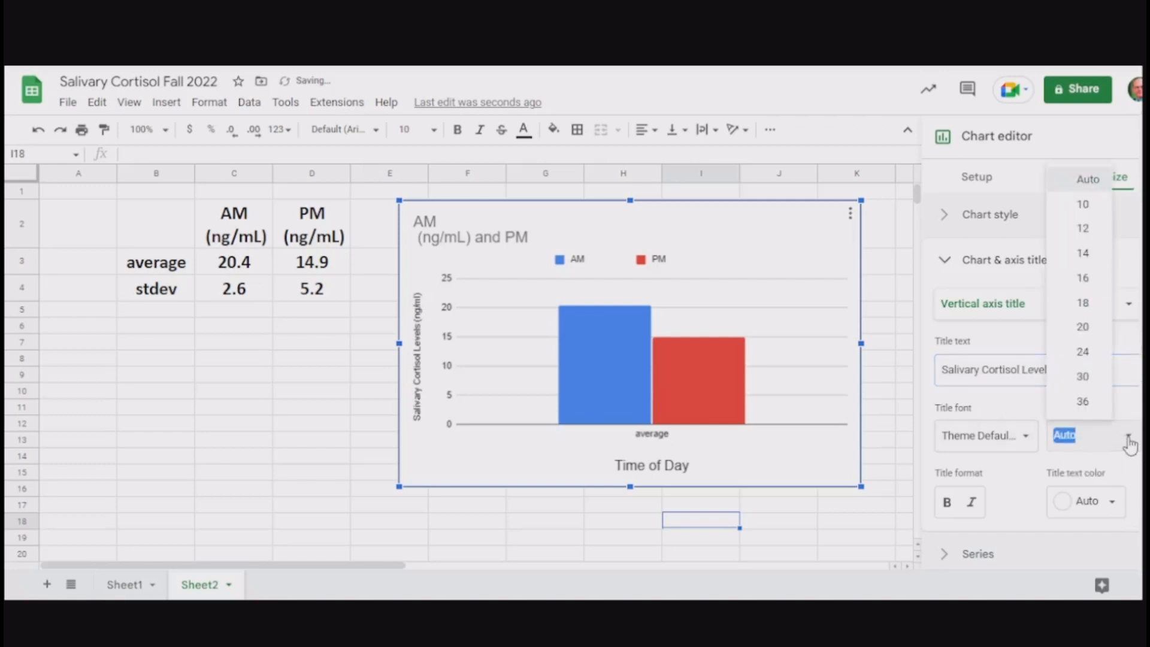
{"action": "left_click", "coordinate": [1083, 303]}
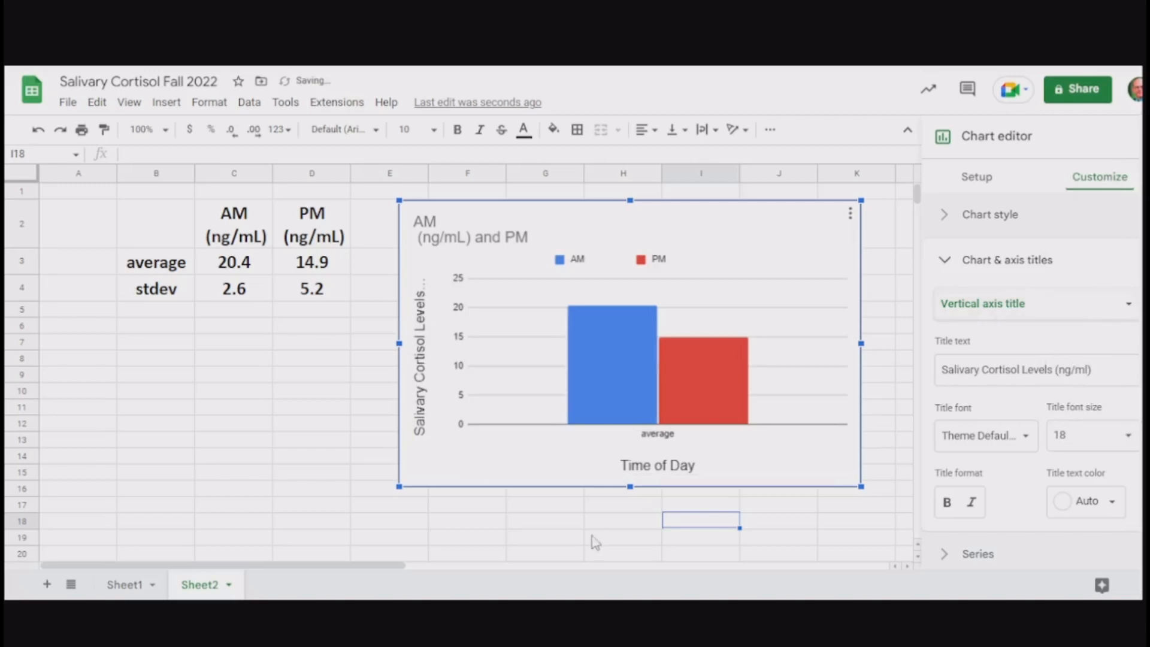
{"action": "left_click_drag", "start_coordinate": [630, 487], "coordinate": [626, 563]}
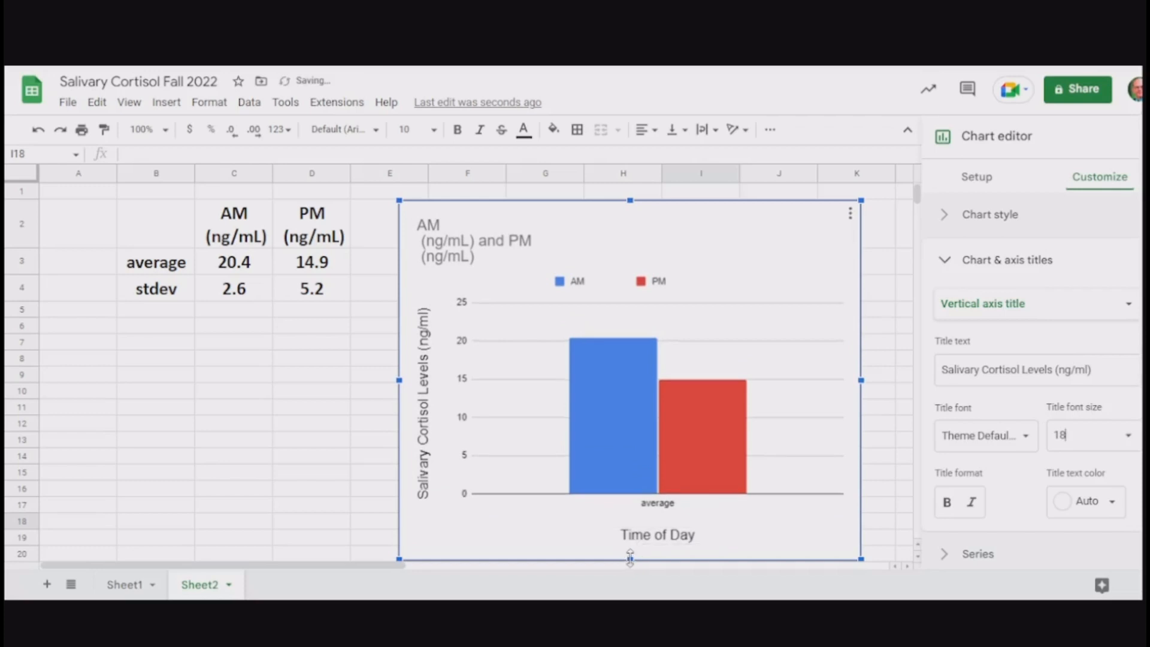
{"action": "left_click_drag", "start_coordinate": [630, 557], "coordinate": [632, 538]}
{"action": "left_click_drag", "start_coordinate": [630, 542], "coordinate": [633, 553]}
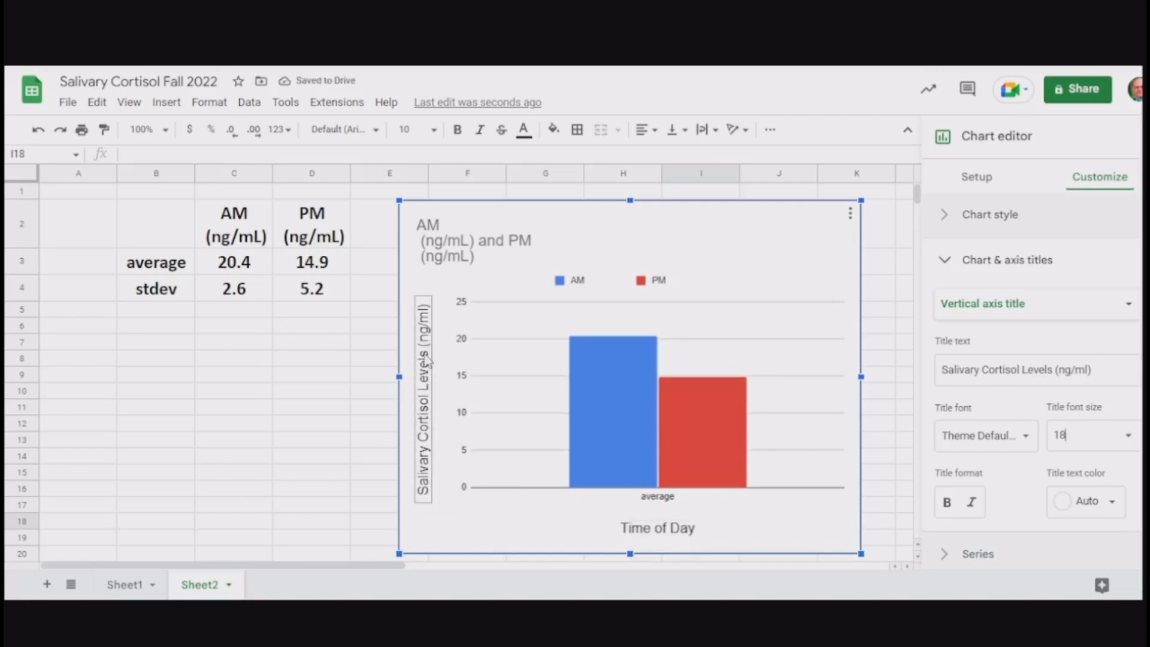
Replace the AM and PM wording in the chart title with "Salivary cortisol levels taken at different points in the day".
{"action": "left_click", "coordinate": [476, 255]}
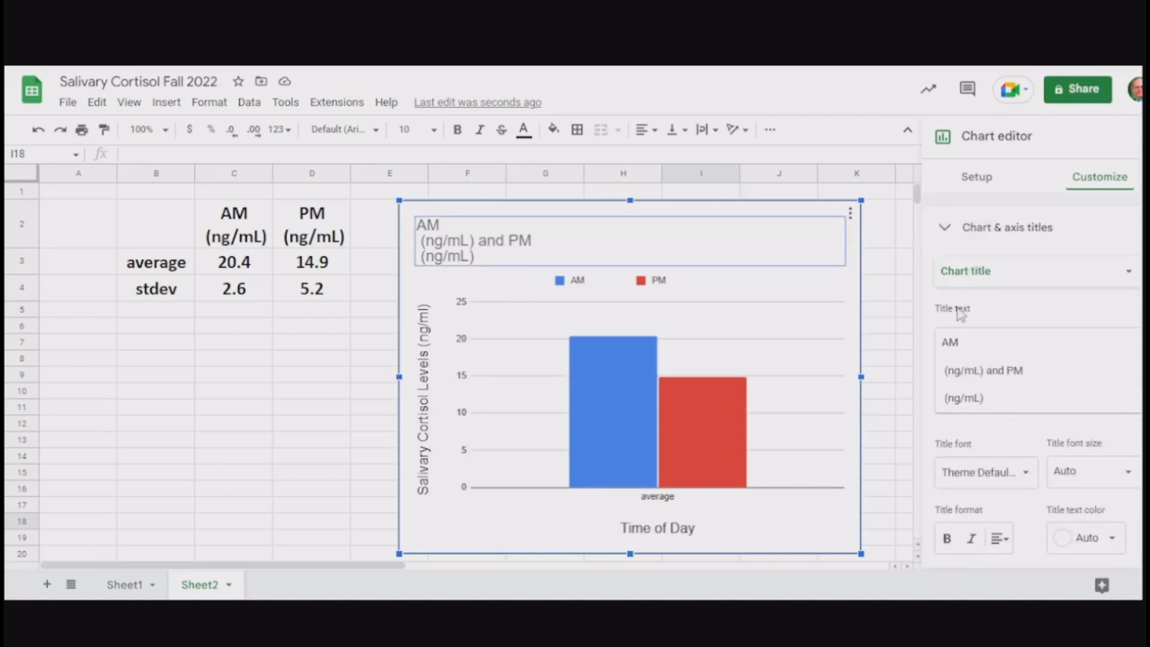
{"action": "left_click", "coordinate": [992, 282]}
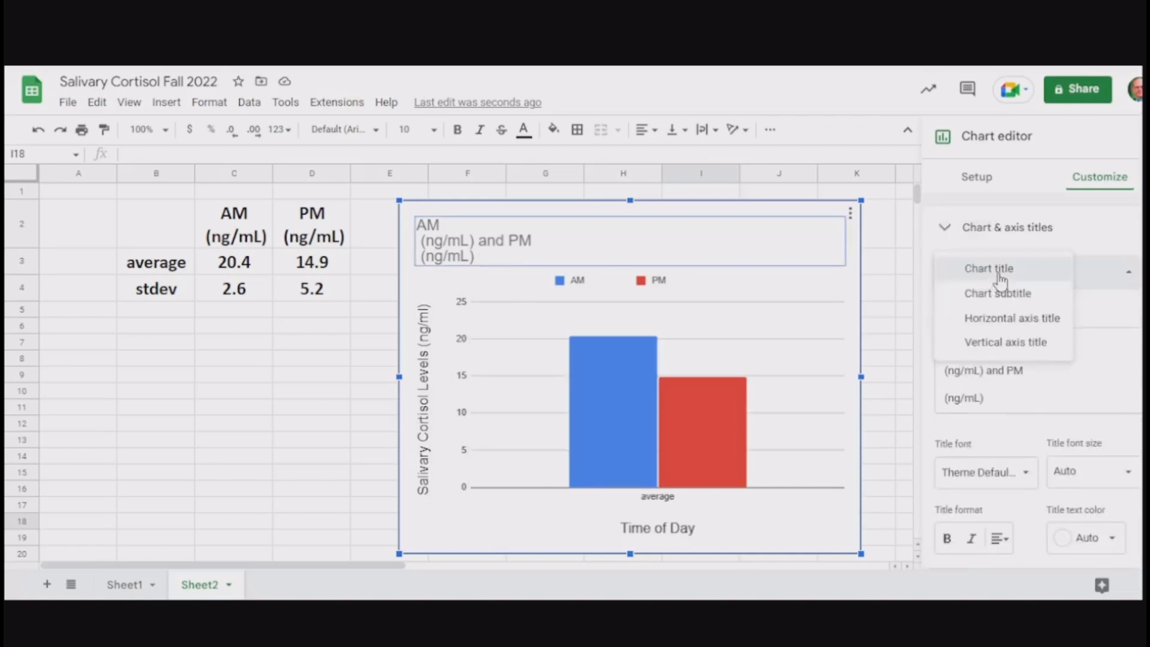
{"action": "left_click", "coordinate": [986, 279]}
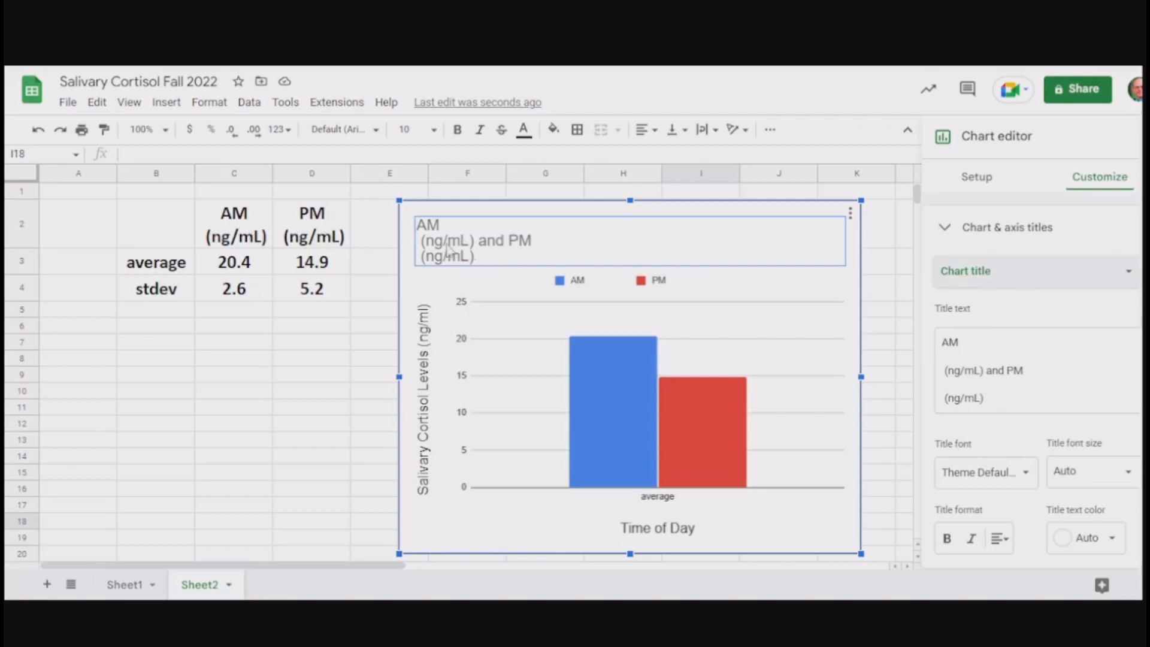
{"action": "left_click", "coordinate": [952, 397]}
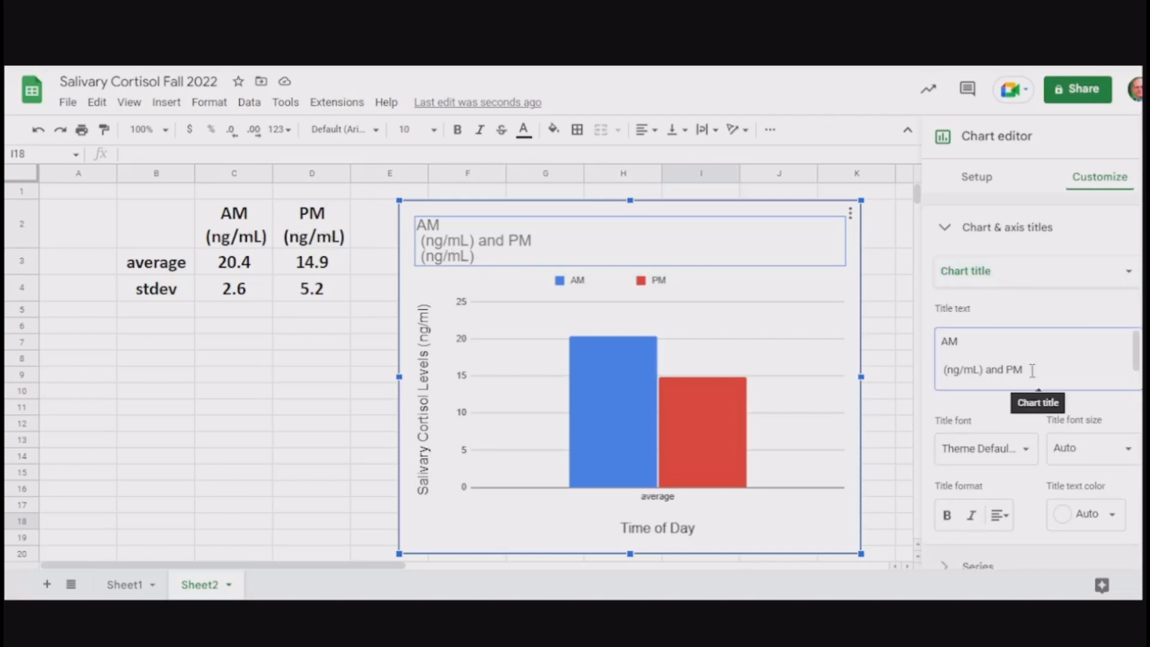
{"action": "left_click_drag", "start_coordinate": [1021, 371], "coordinate": [933, 355]}
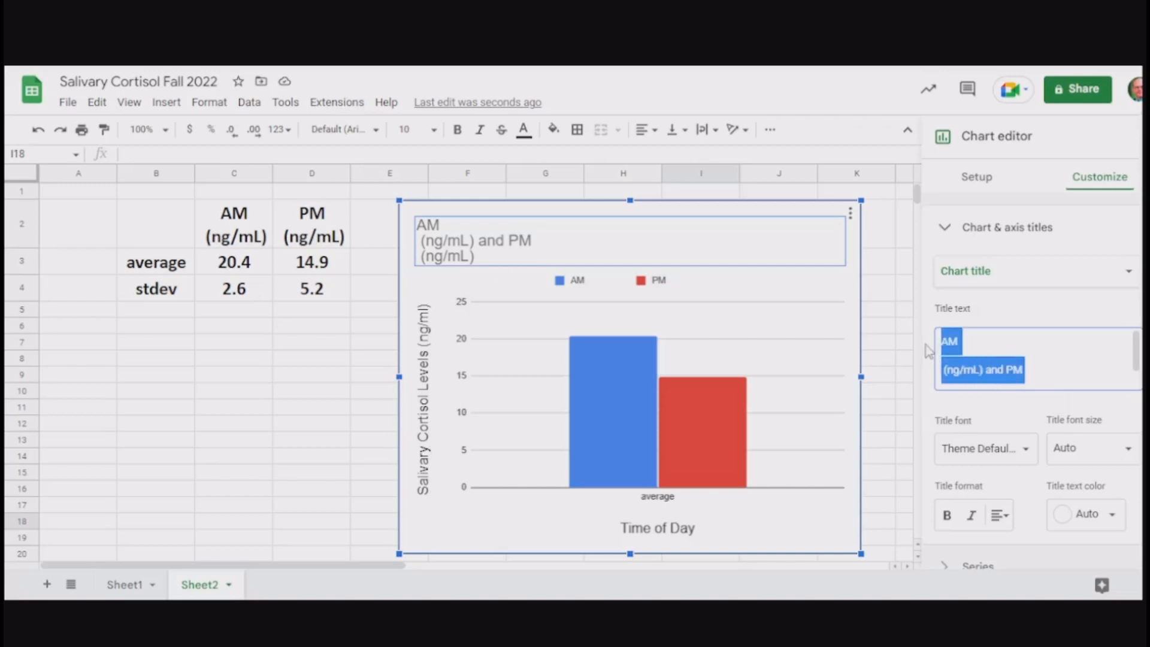
{"action": "type", "text": "D"}
{"action": "type", "text": "a"}
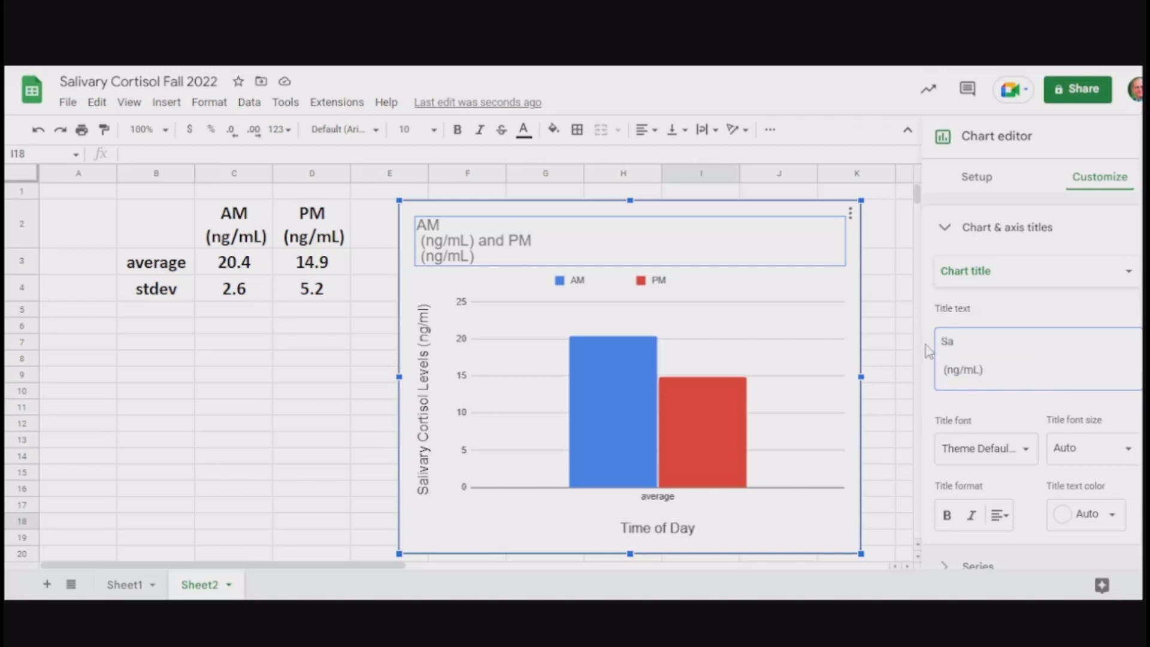
{"action": "type", "text": "livary cortiso"}
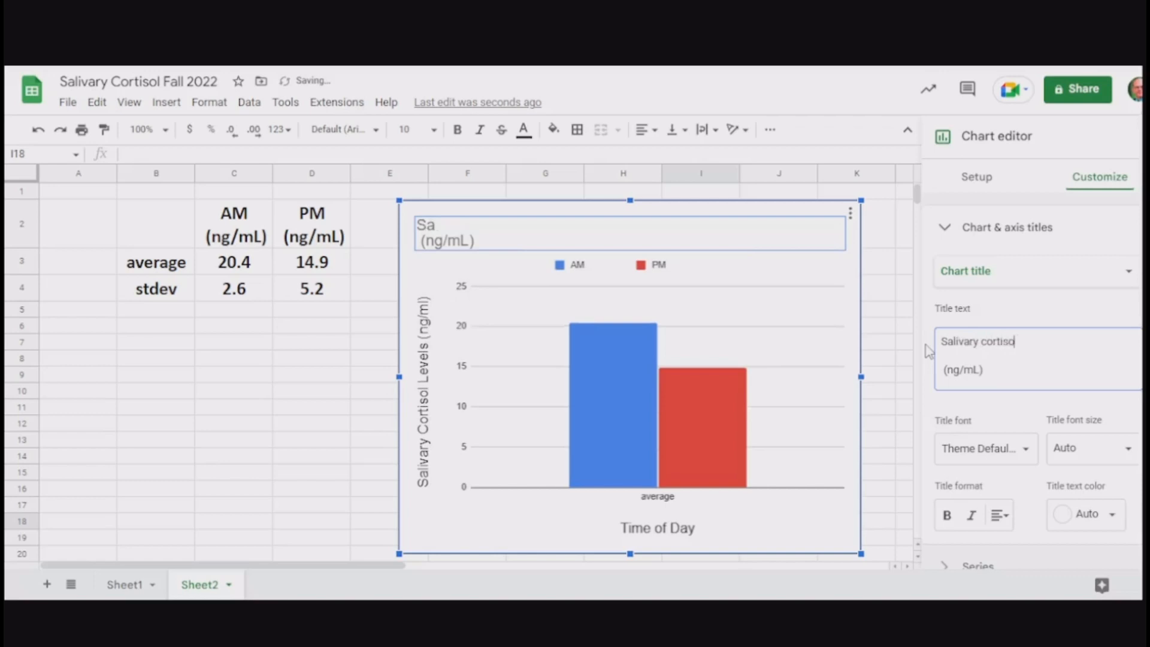
{"action": "type", "text": "l levels take"}
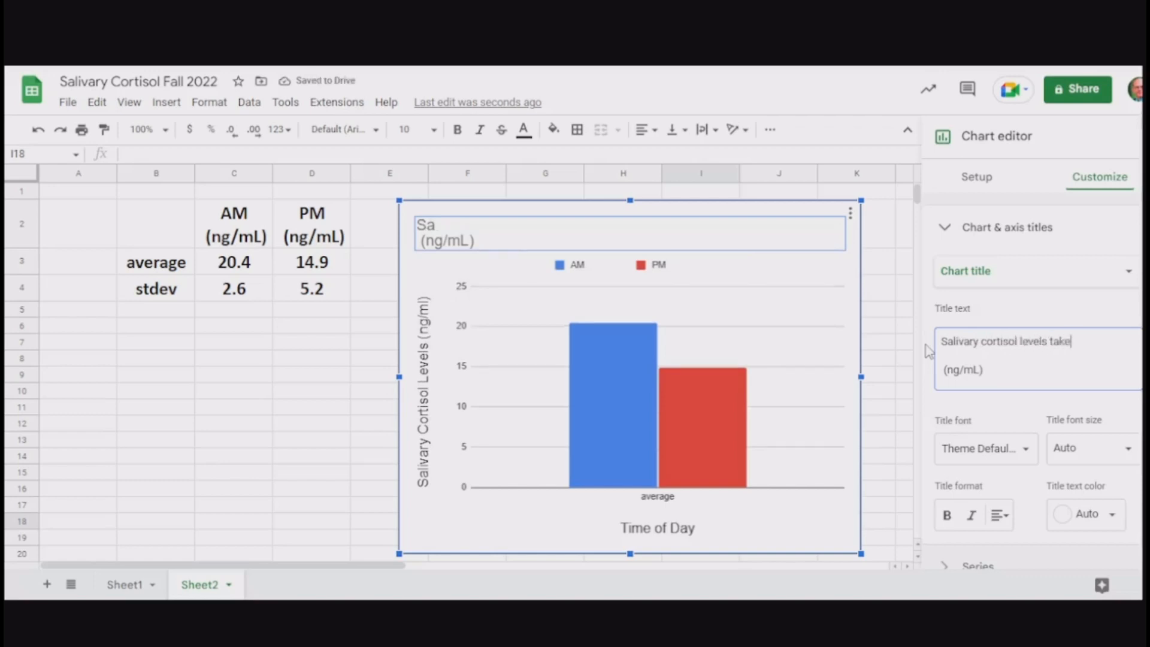
{"action": "type", "text": "n at different p"}
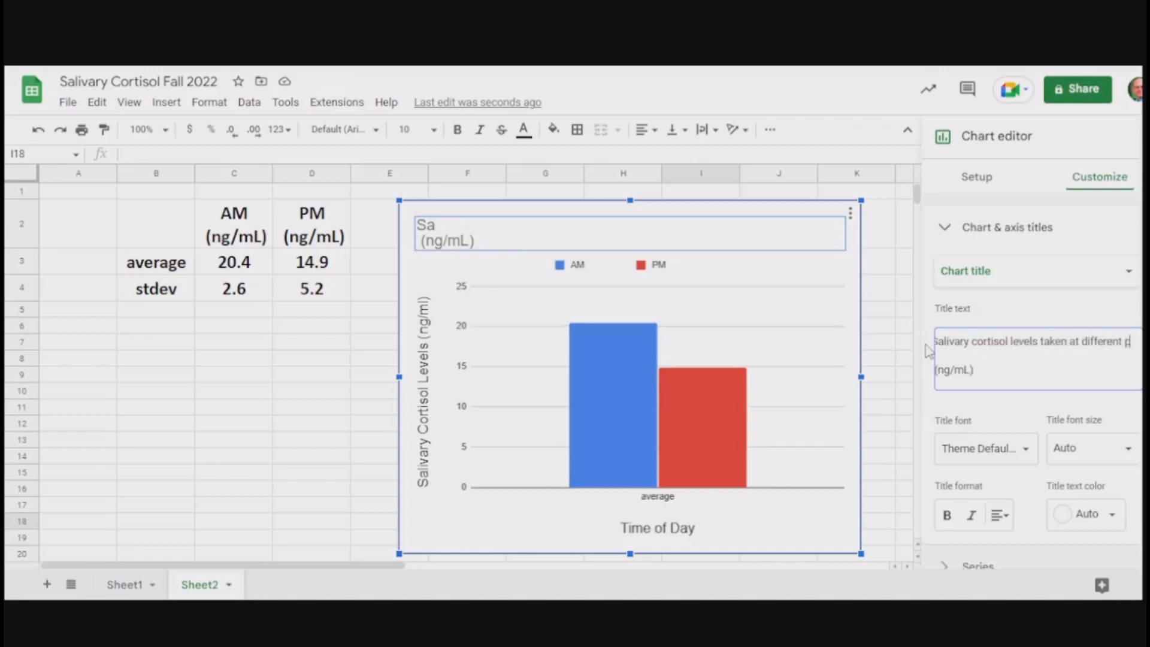
{"action": "type", "text": "oints in the day"}
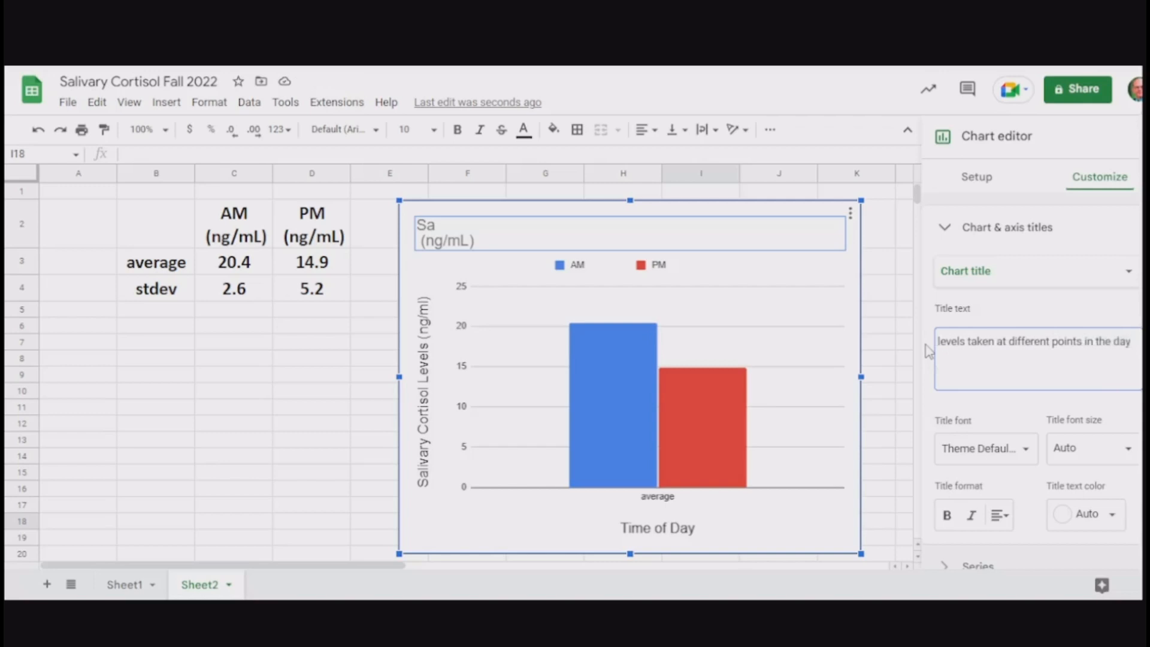
Delete the leftover "(ng/mL)" line from the chart title.
{"action": "double_click", "coordinate": [491, 242]}
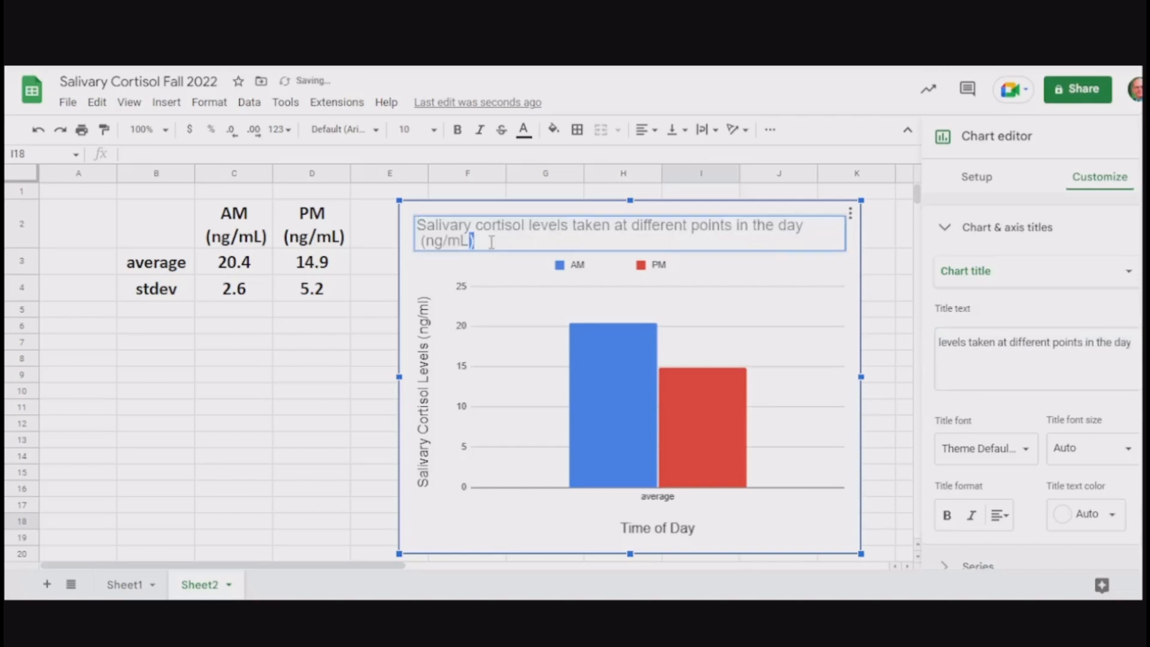
{"action": "left_click_drag", "start_coordinate": [491, 242], "coordinate": [419, 241]}
{"action": "key", "text": "BackSpace"}
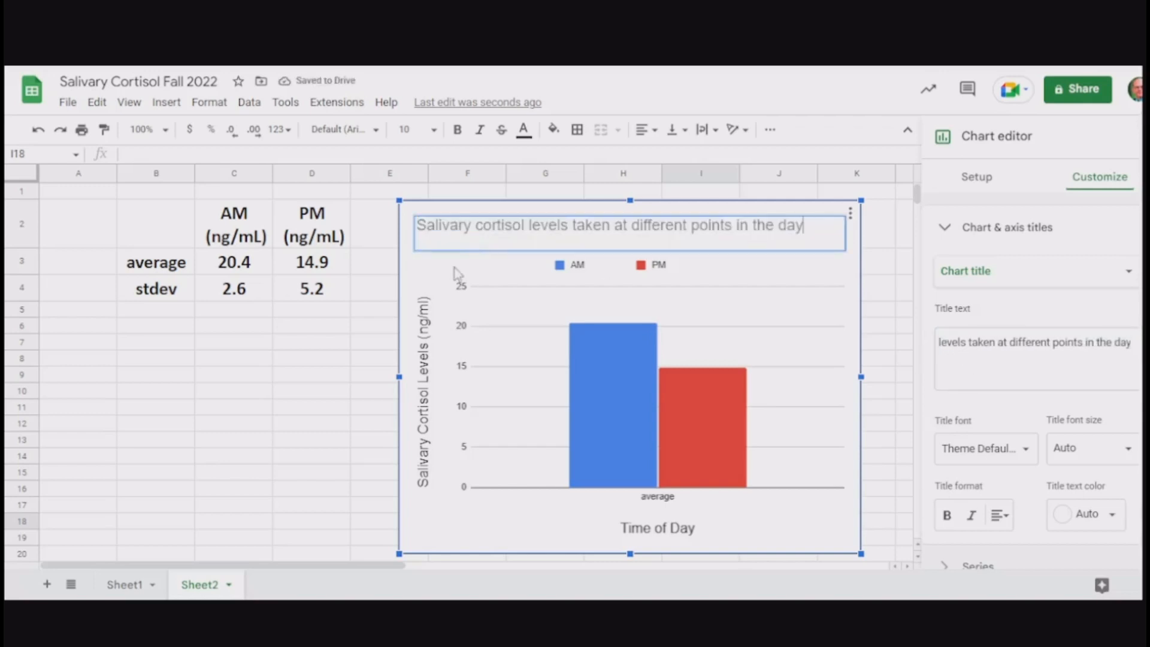
{"action": "left_click", "coordinate": [890, 288]}
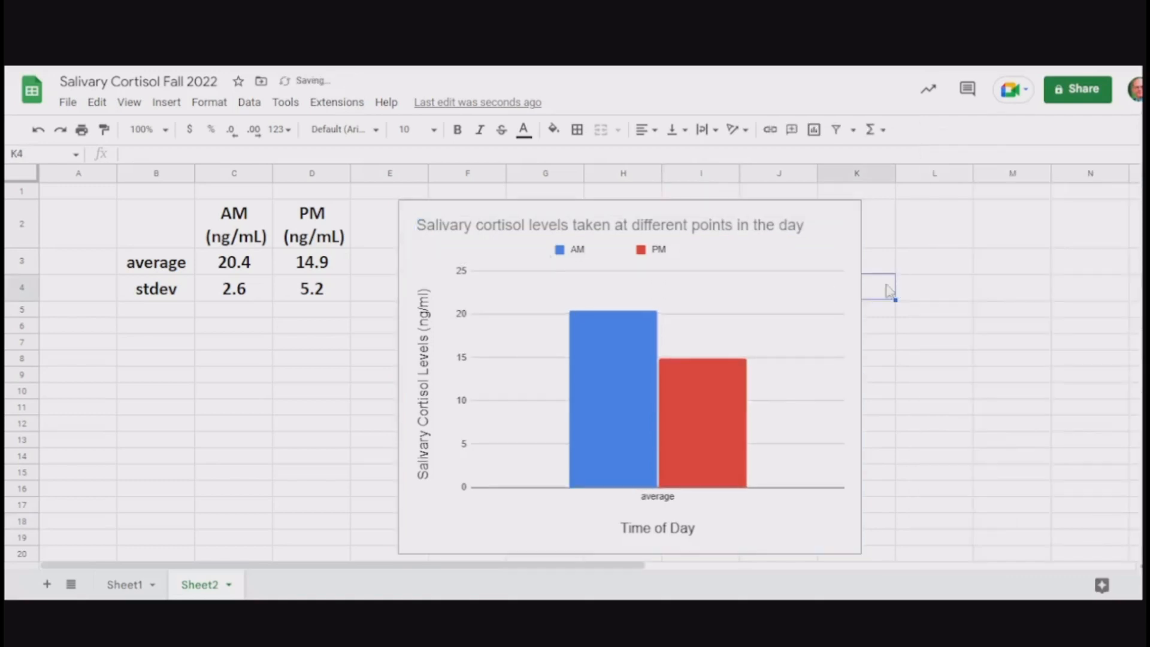
Center the chart title horizontally above the plot.
{"action": "left_click", "coordinate": [728, 235]}
{"action": "double_click", "coordinate": [723, 231]}
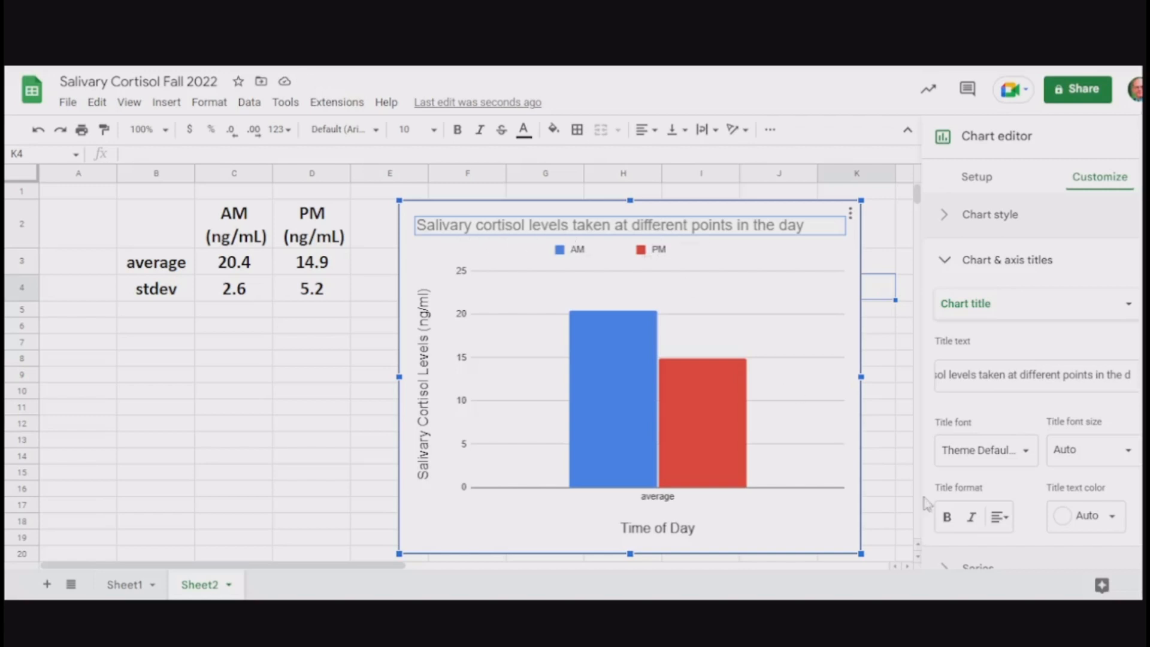
{"action": "left_click", "coordinate": [1005, 518]}
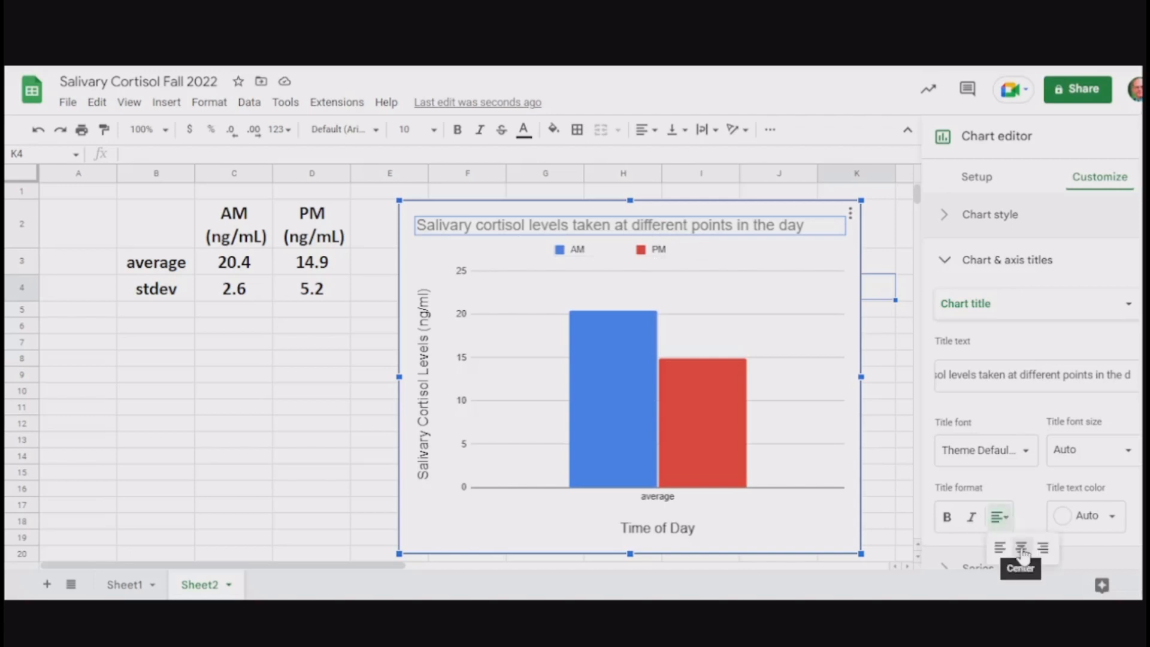
{"action": "left_click", "coordinate": [1021, 548]}
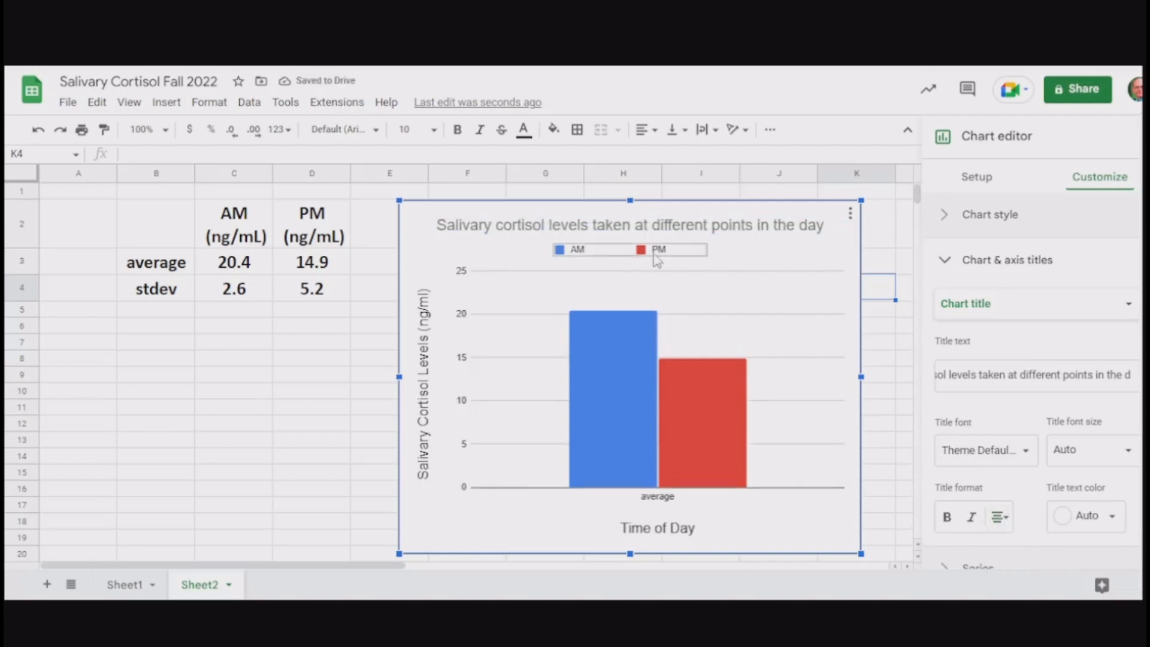
Set the legend's font size to 16 and move it just above the top gridline, toward the chart's right side.
{"action": "left_click_drag", "start_coordinate": [657, 258], "coordinate": [645, 286]}
{"action": "left_click", "coordinate": [629, 248]}
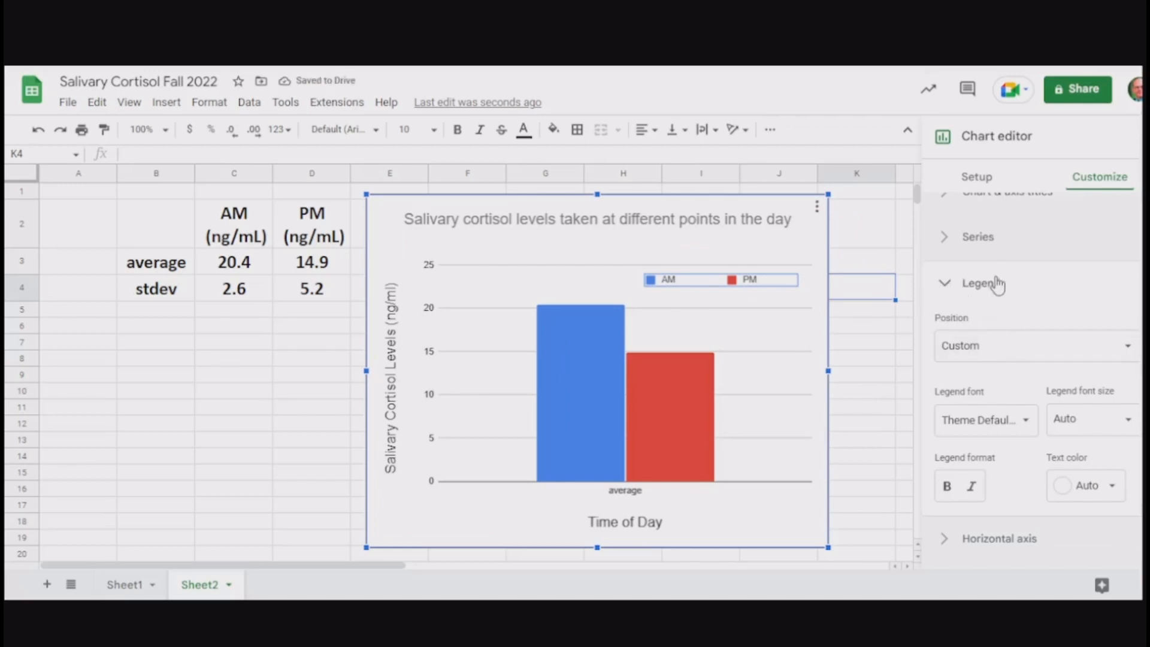
{"action": "left_click", "coordinate": [1118, 413]}
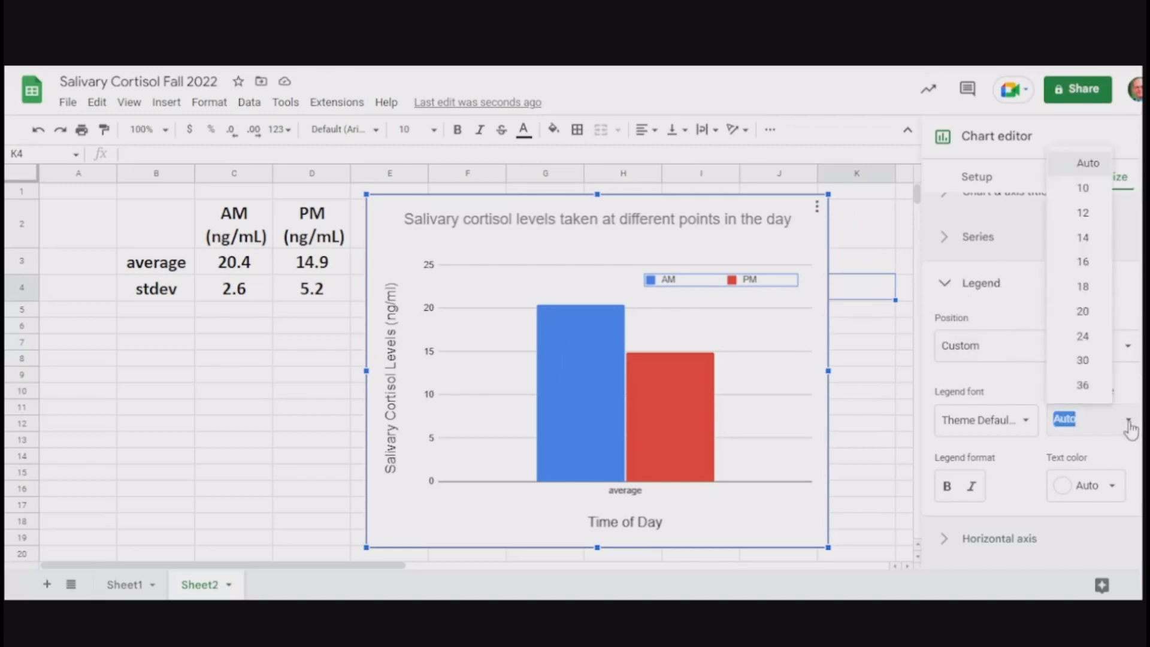
{"action": "left_click", "coordinate": [1087, 261]}
{"action": "left_click_drag", "start_coordinate": [789, 281], "coordinate": [769, 281]}
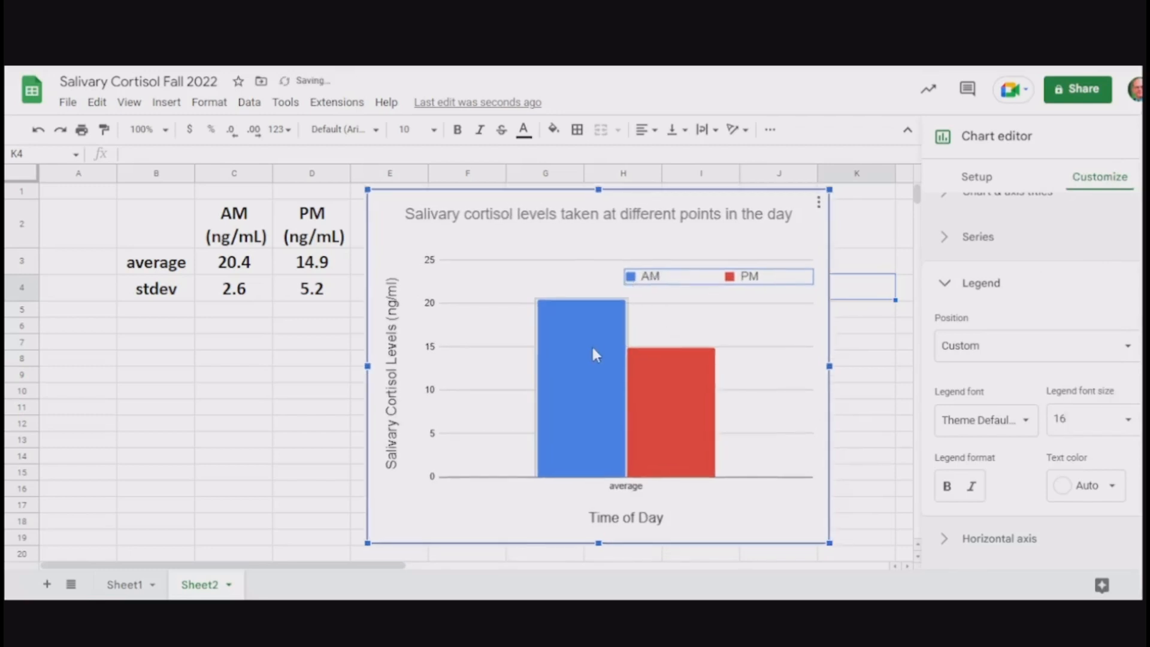
{"action": "left_click_drag", "start_coordinate": [710, 285], "coordinate": [712, 259]}
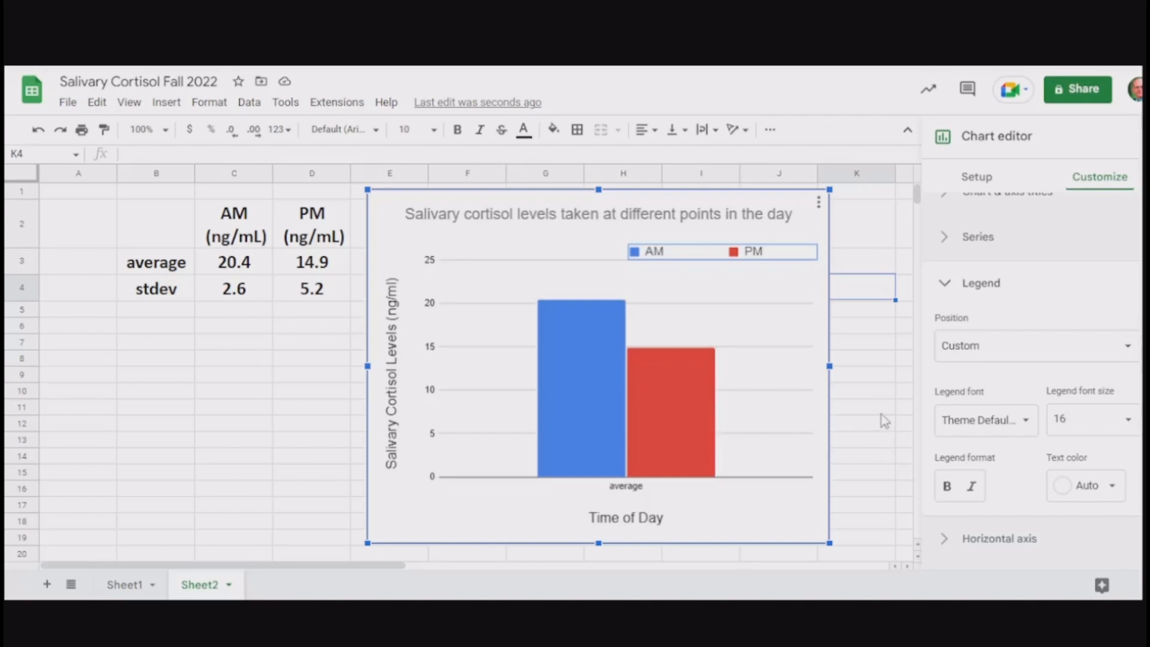
{"action": "scroll", "coordinate": [878, 429], "scroll_direction": "down", "scroll_amount": 2}
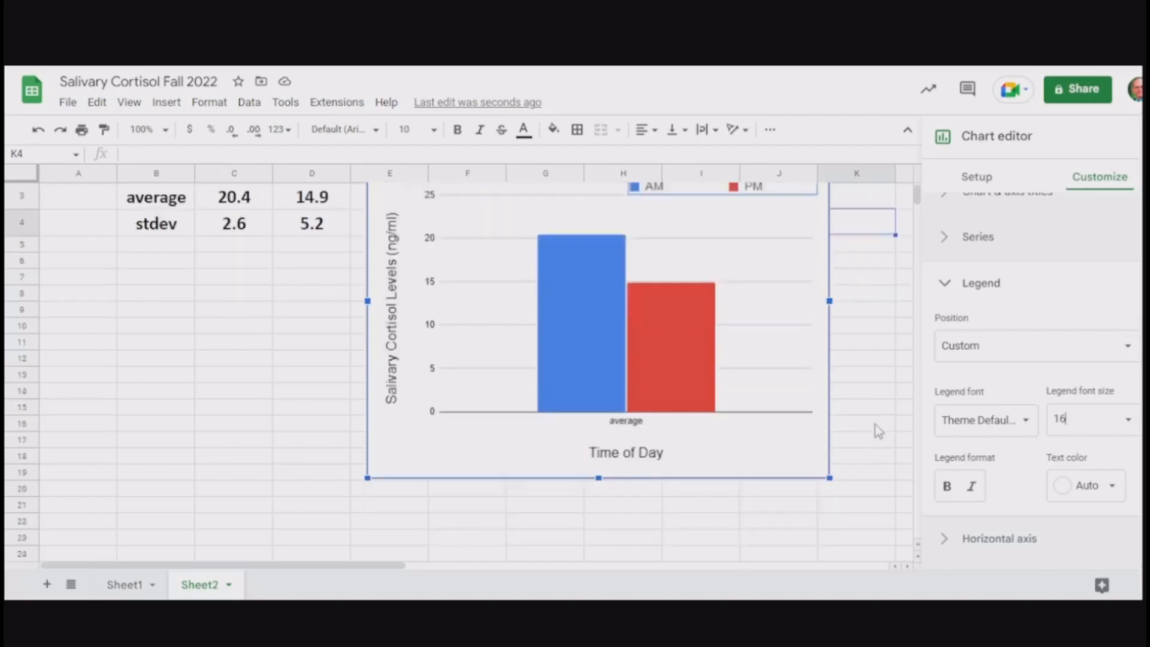
{"action": "scroll", "coordinate": [878, 430], "scroll_direction": "up", "scroll_amount": 1}
{"action": "left_click", "coordinate": [587, 372]}
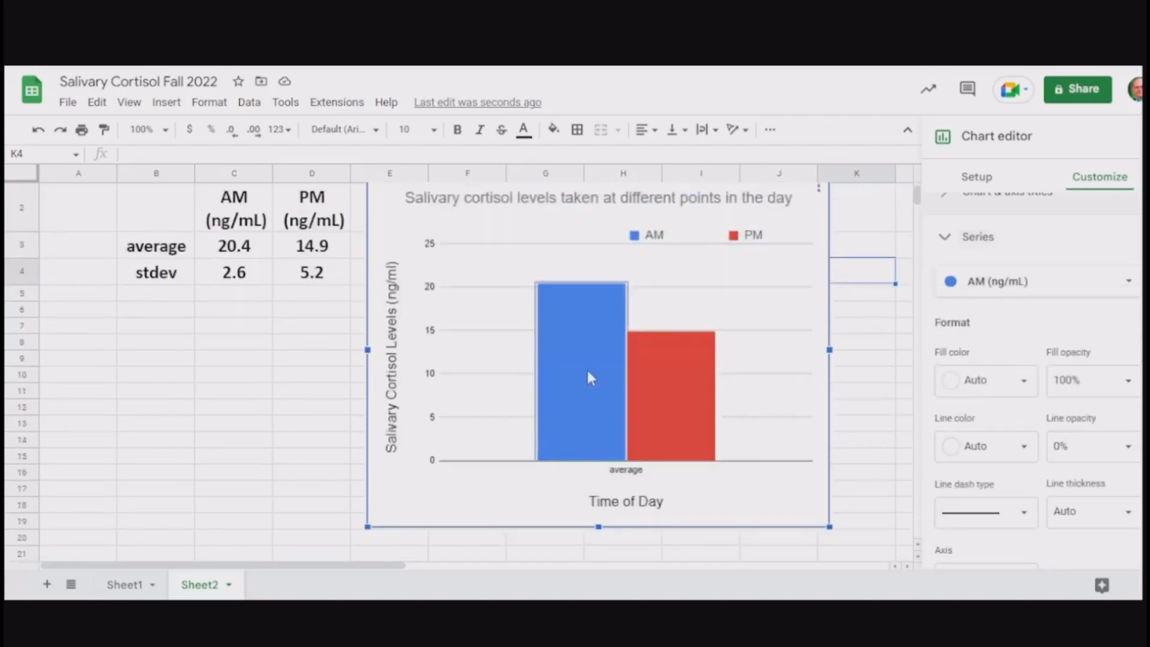
{"action": "left_click", "coordinate": [584, 357]}
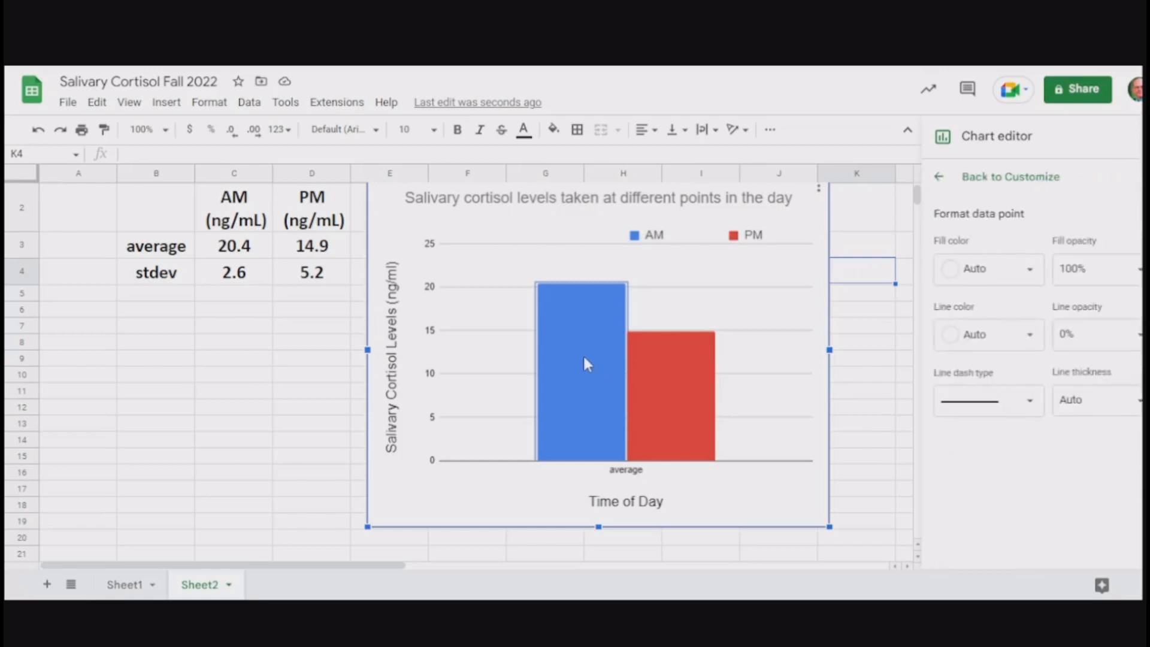
{"action": "left_click", "coordinate": [938, 177]}
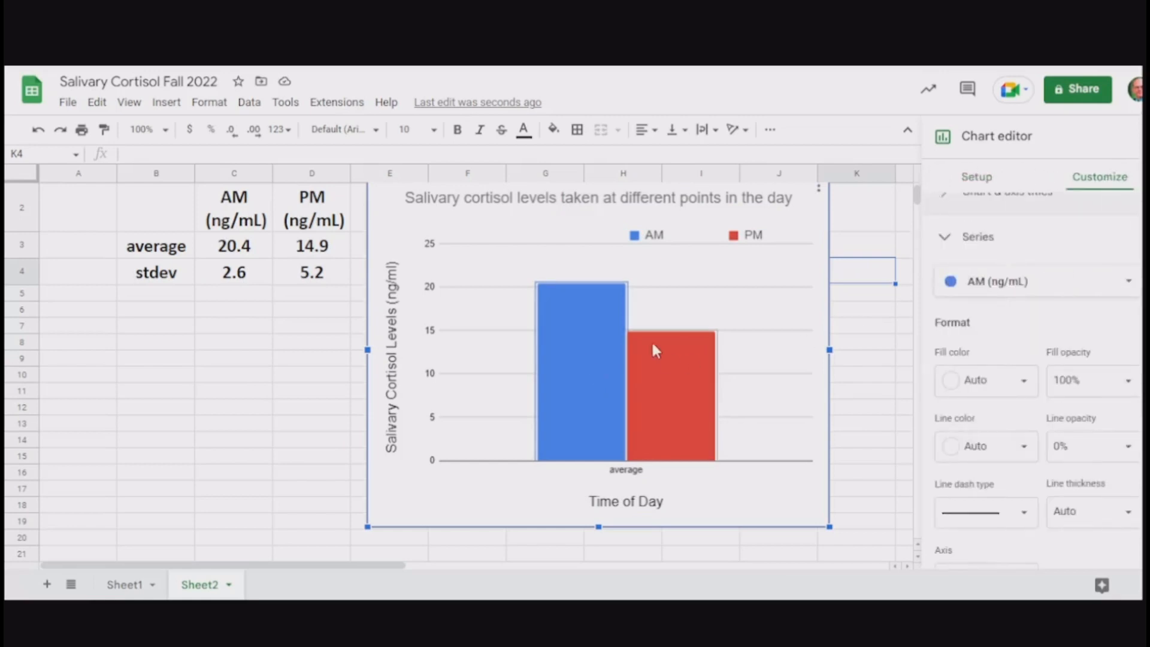
{"action": "left_click", "coordinate": [727, 365]}
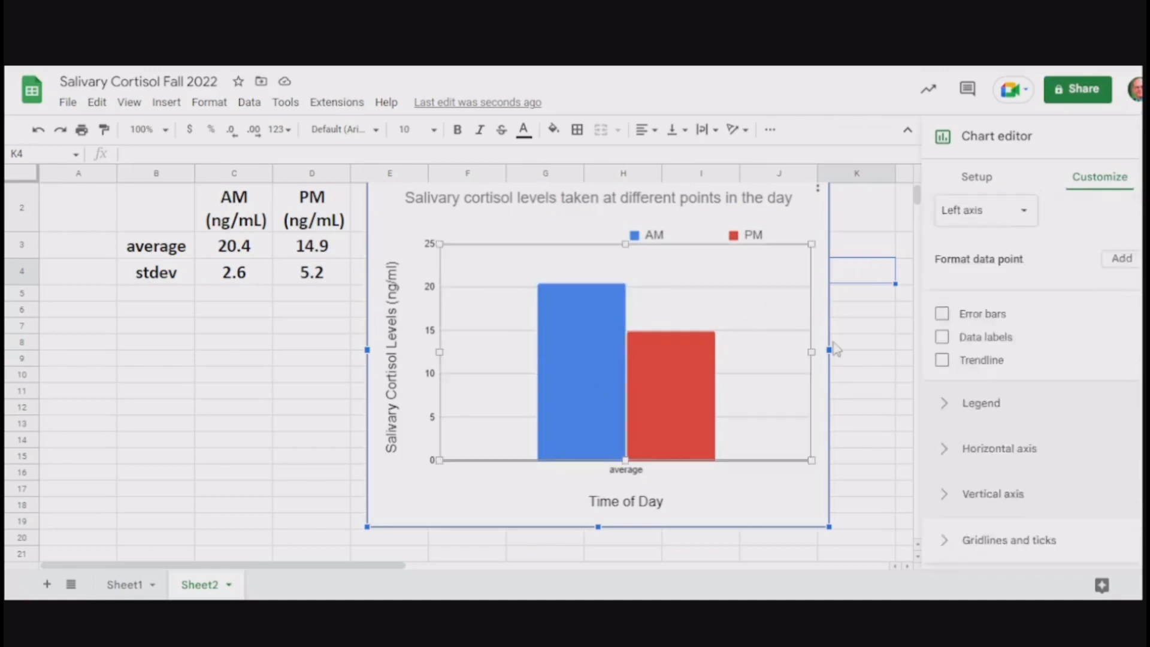
{"action": "left_click", "coordinate": [682, 375]}
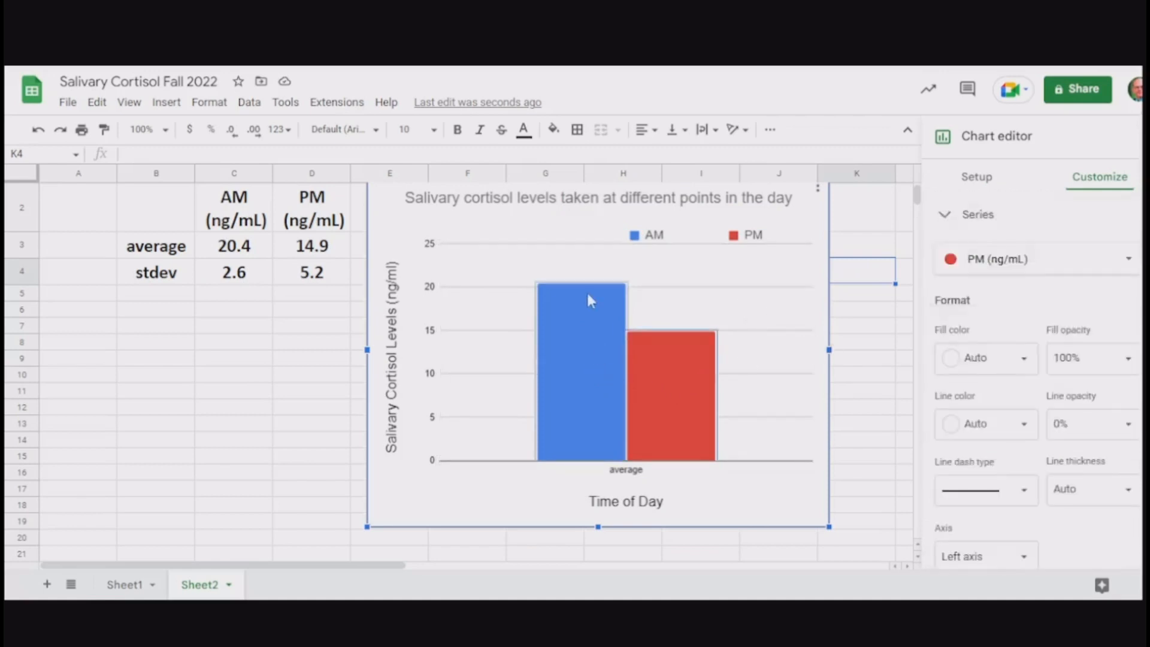
{"action": "left_click", "coordinate": [590, 342]}
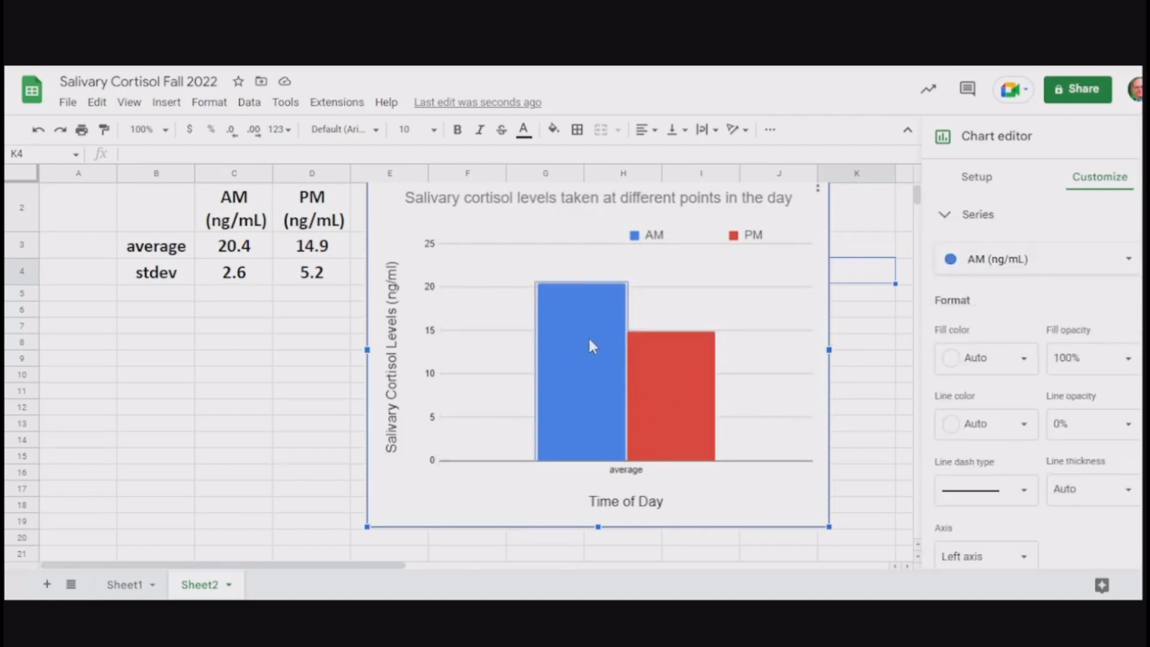
{"action": "left_click", "coordinate": [586, 360]}
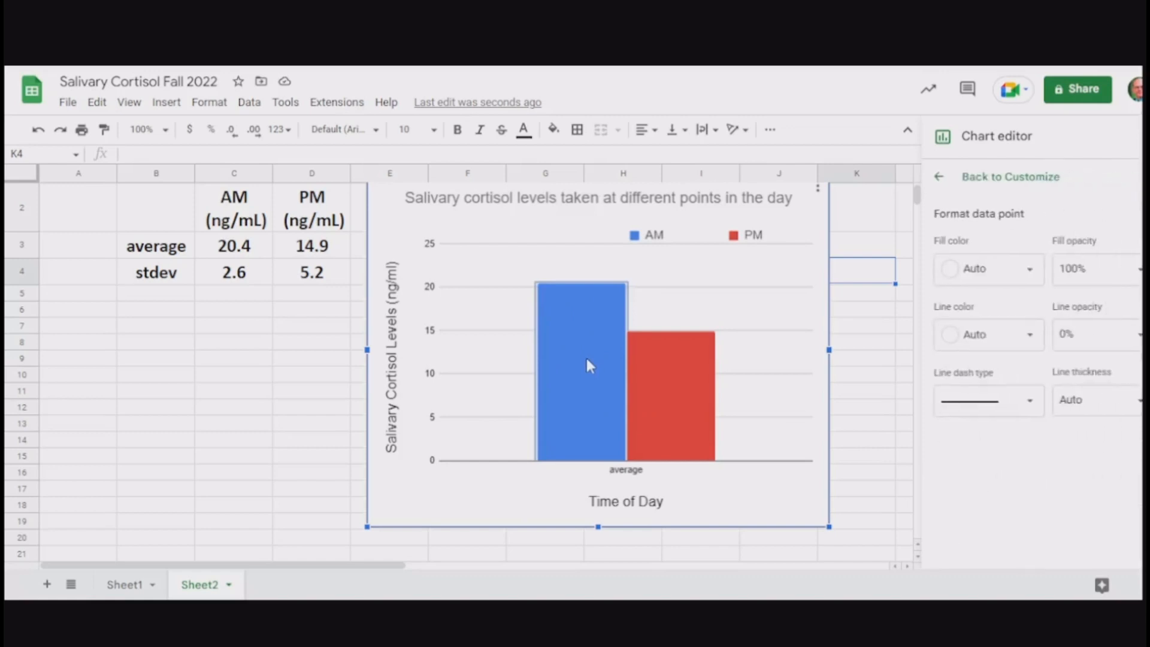
{"action": "left_click", "coordinate": [938, 176]}
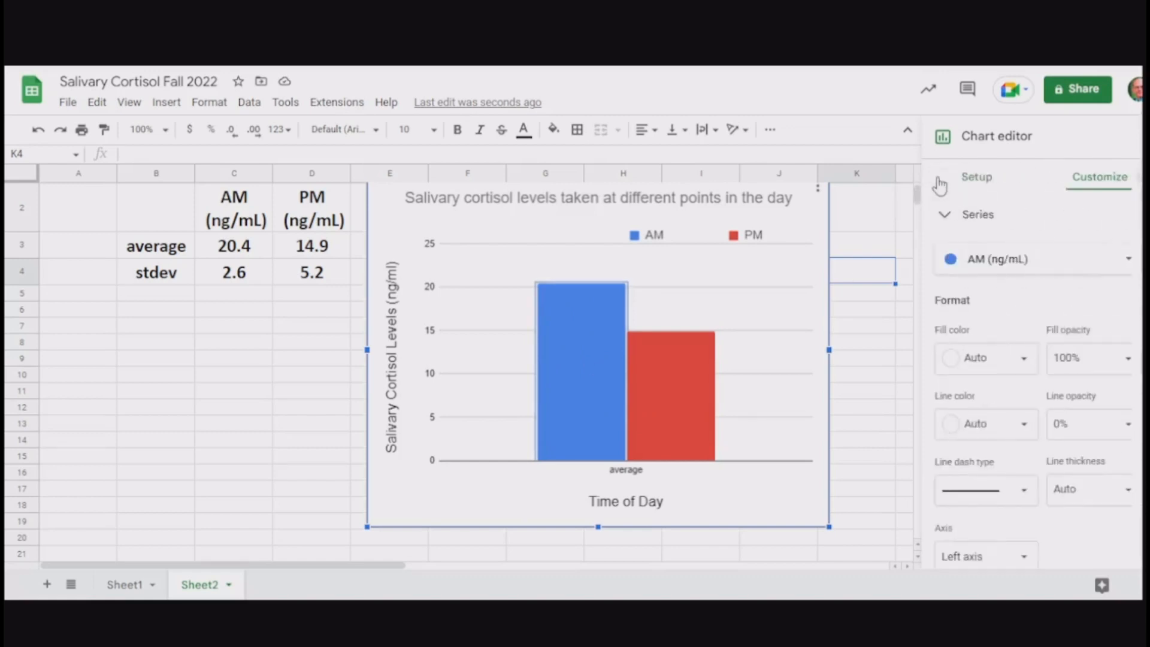
Turn on error bars for the AM (ng/mL) series.
{"action": "left_click", "coordinate": [1028, 266]}
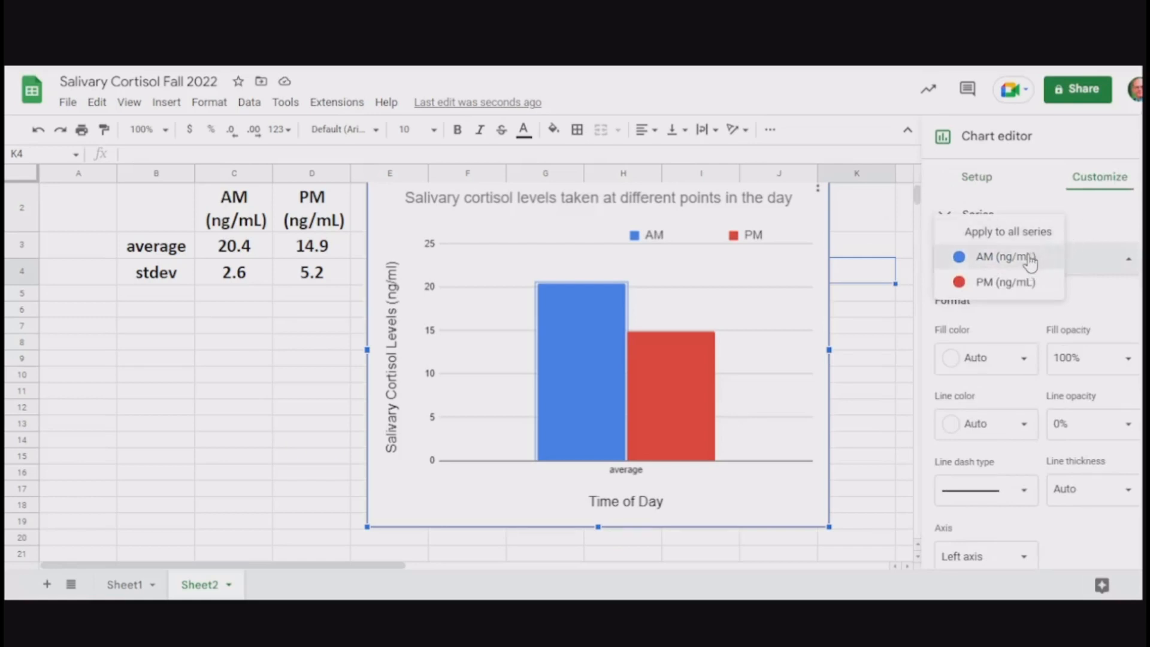
{"action": "left_click", "coordinate": [1028, 259]}
{"action": "scroll", "coordinate": [1020, 327], "scroll_direction": "down", "scroll_amount": 5}
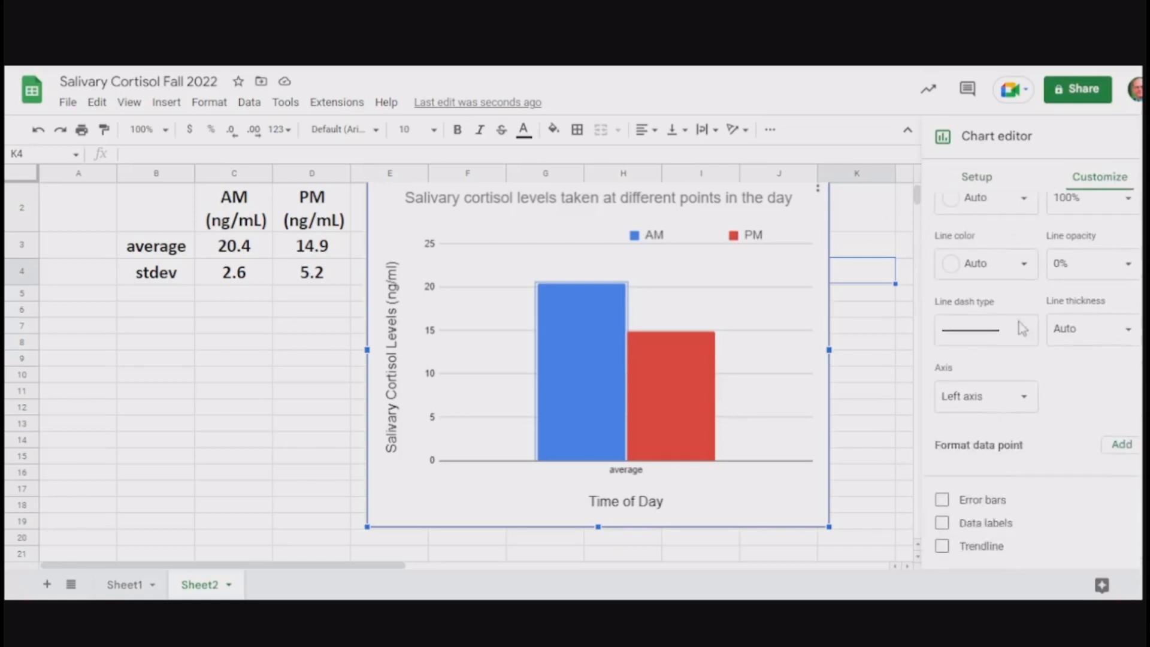
{"action": "scroll", "coordinate": [1025, 254], "scroll_direction": "up", "scroll_amount": 4}
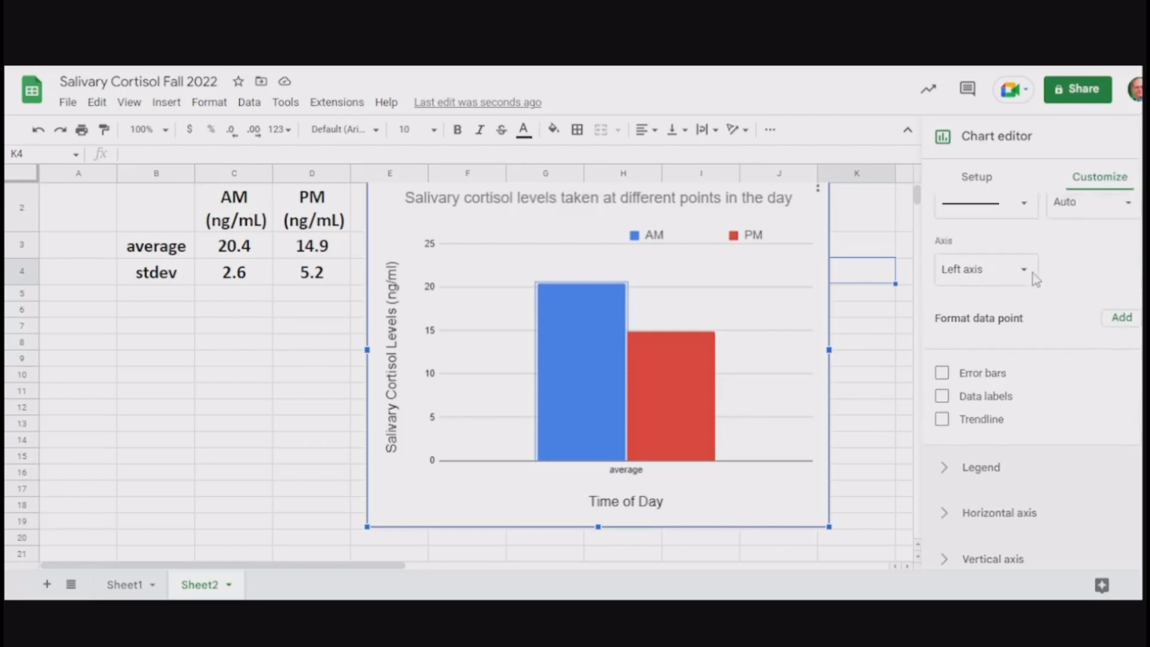
{"action": "scroll", "coordinate": [1033, 275], "scroll_direction": "down", "scroll_amount": 3}
{"action": "scroll", "coordinate": [1035, 279], "scroll_direction": "down", "scroll_amount": 2}
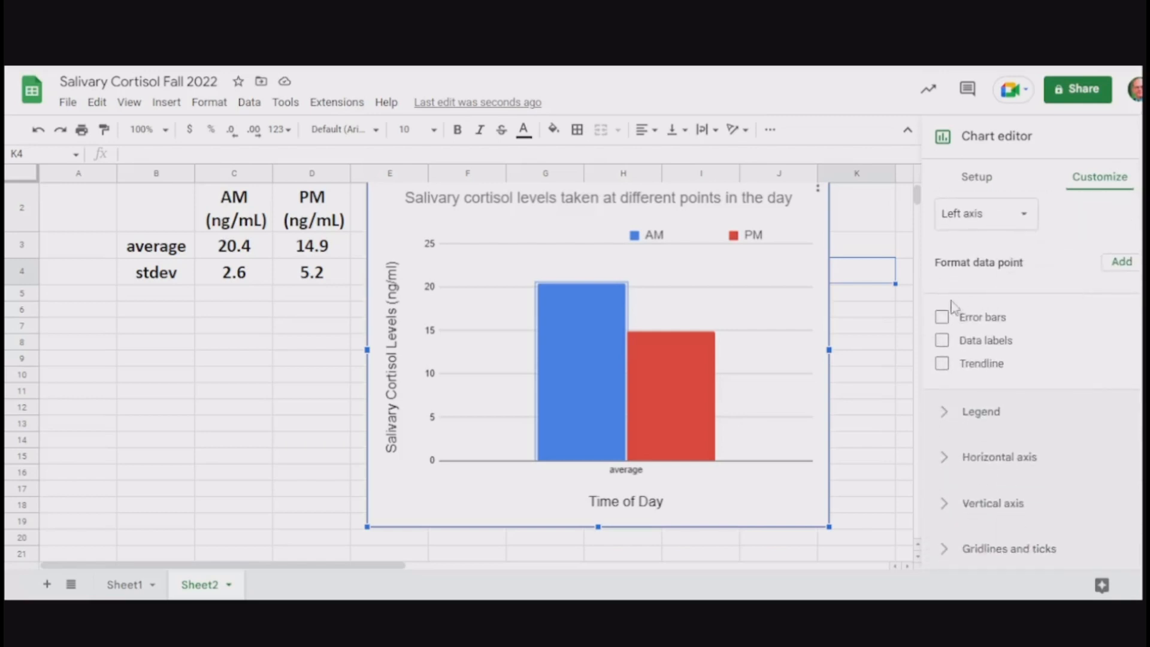
{"action": "left_click", "coordinate": [941, 317]}
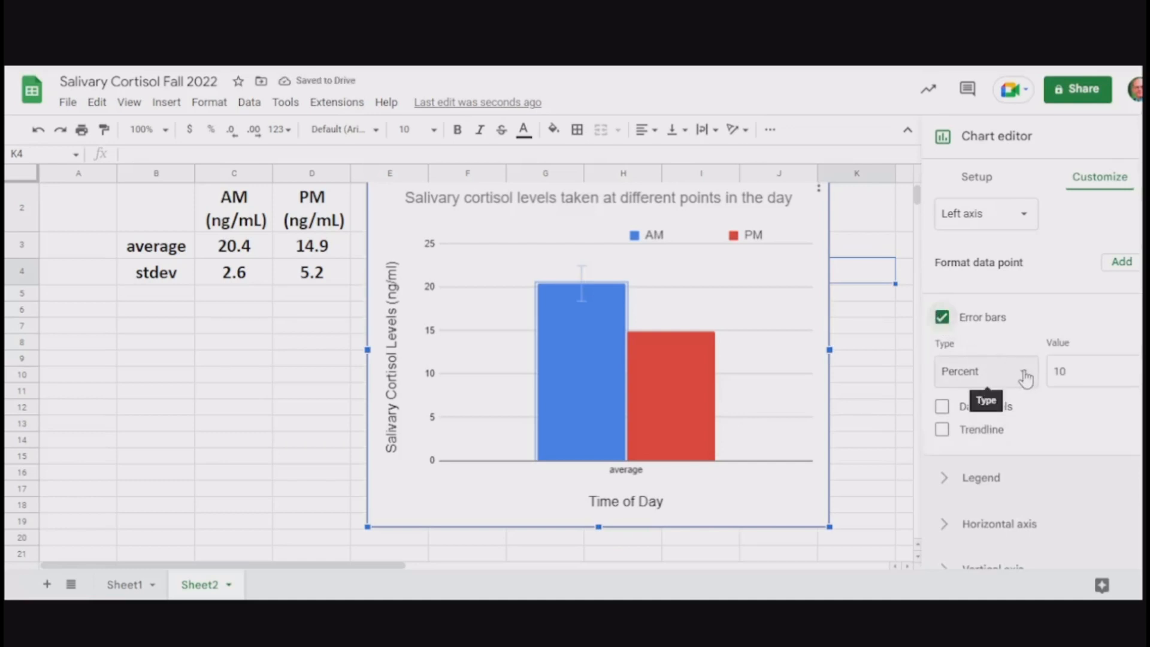
Set the AM series' error bars to the Constant type with a value of 2.6.
{"action": "left_click", "coordinate": [1025, 376]}
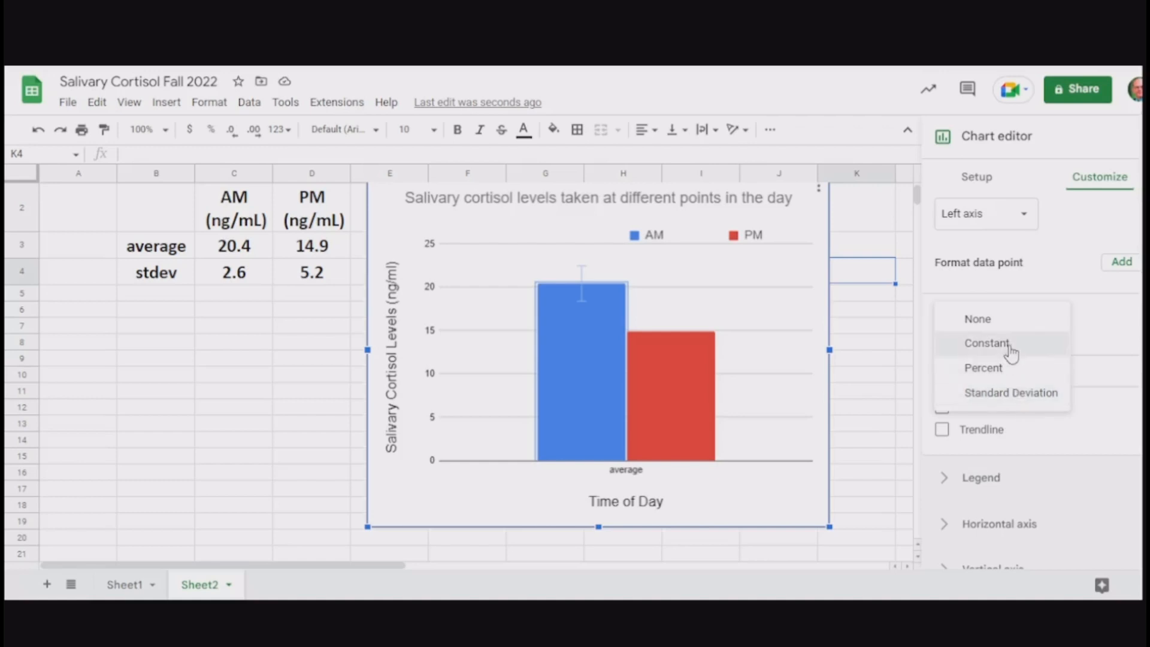
{"action": "left_click", "coordinate": [986, 343]}
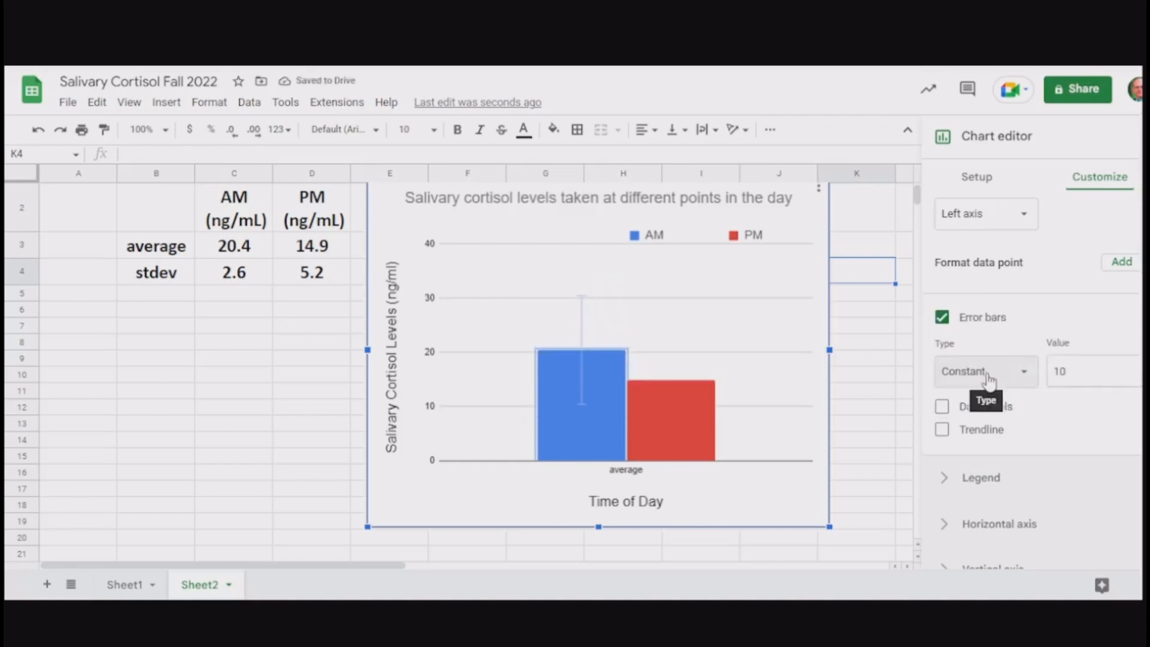
{"action": "left_click", "coordinate": [1078, 373]}
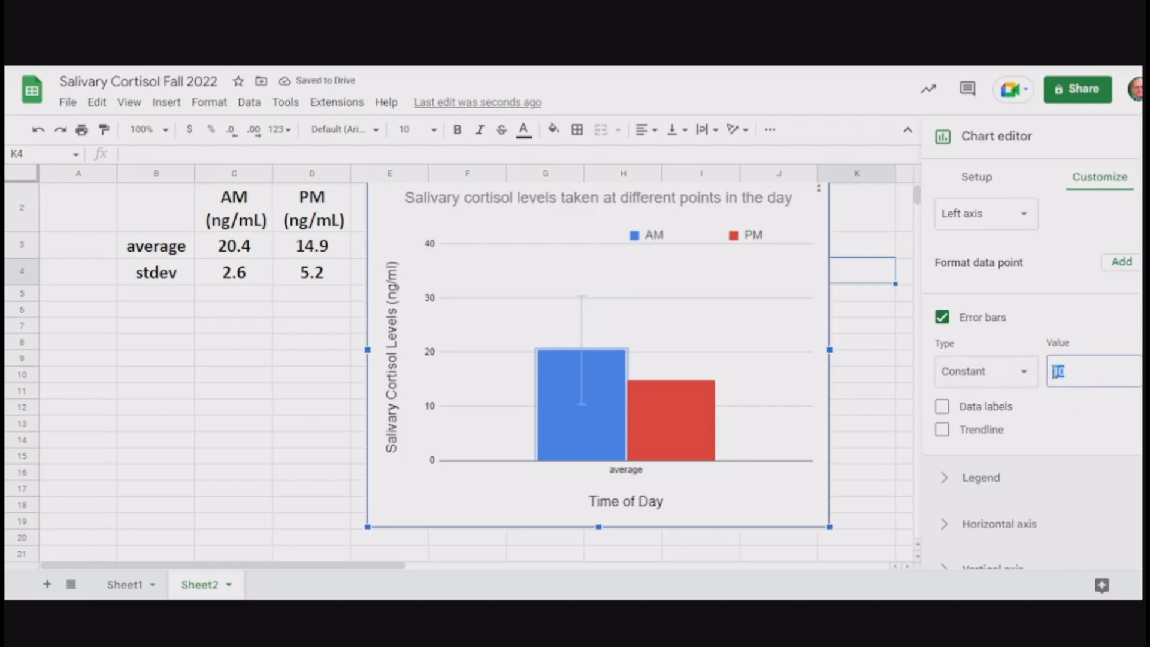
{"action": "type", "text": "2.6"}
{"action": "left_click", "coordinate": [283, 318]}
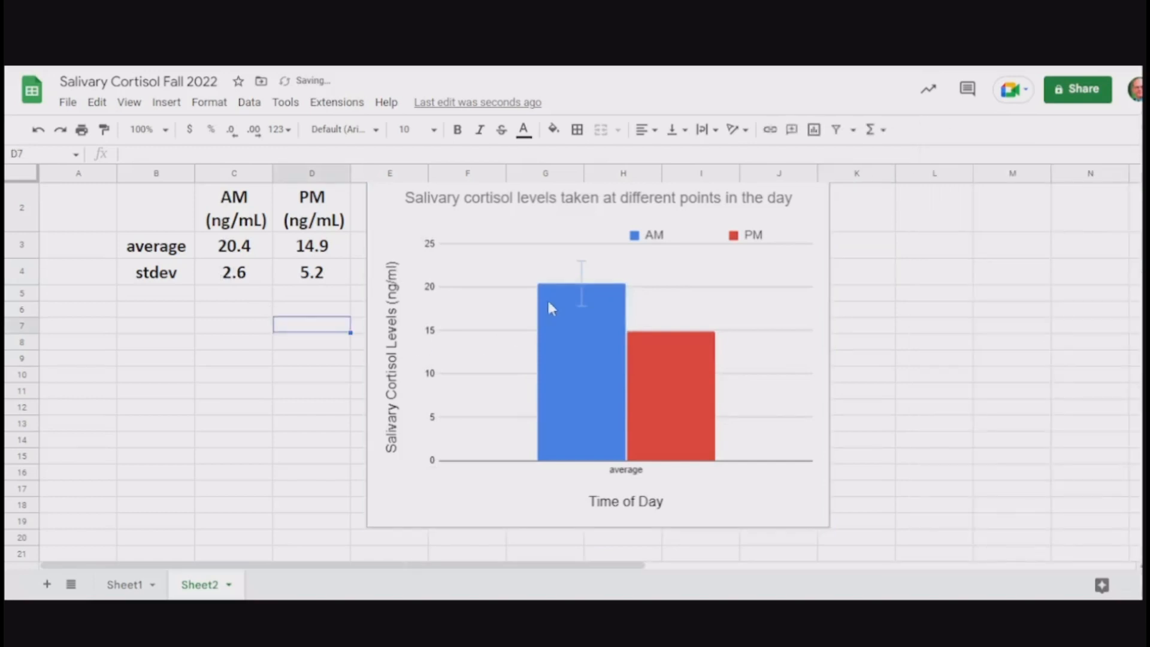
Try to thicken the AM error bar by raising the AM series' line thickness to 2px, 4px and finally 8px.
{"action": "left_click", "coordinate": [584, 284]}
{"action": "double_click", "coordinate": [584, 284]}
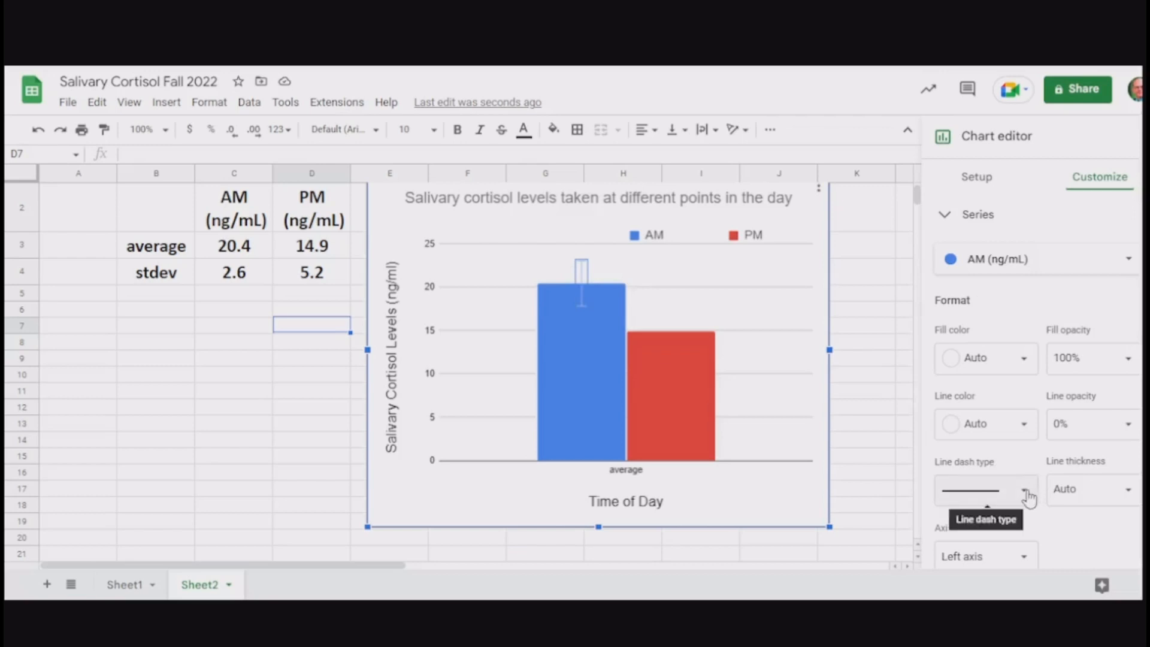
{"action": "left_click", "coordinate": [1128, 496]}
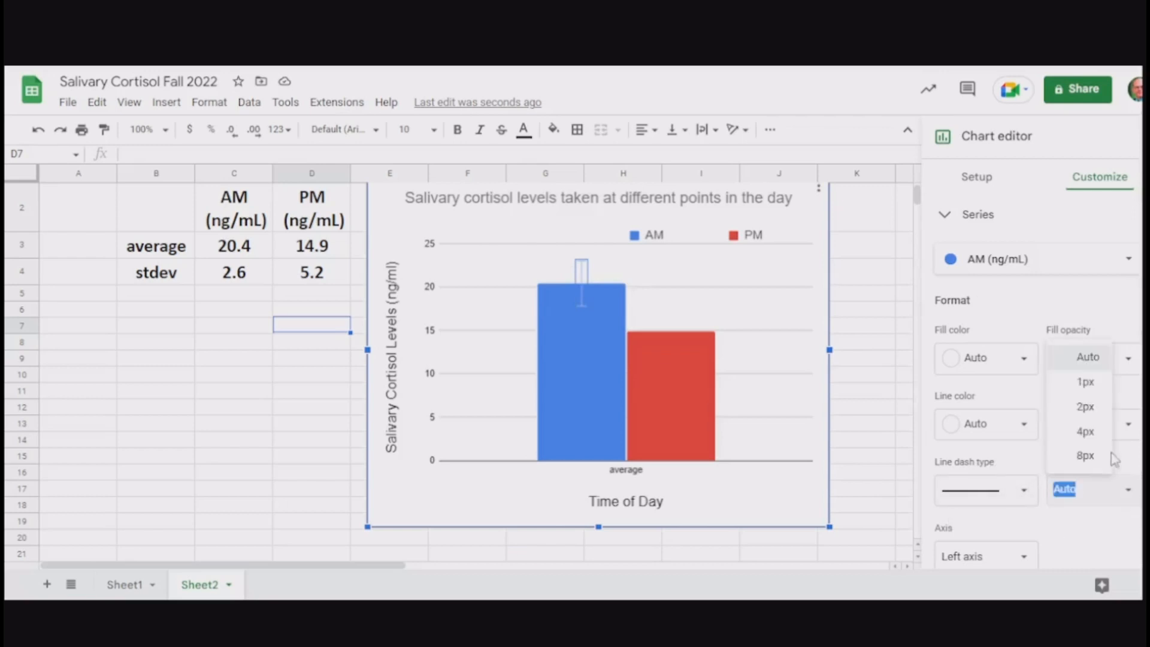
{"action": "left_click", "coordinate": [1088, 408]}
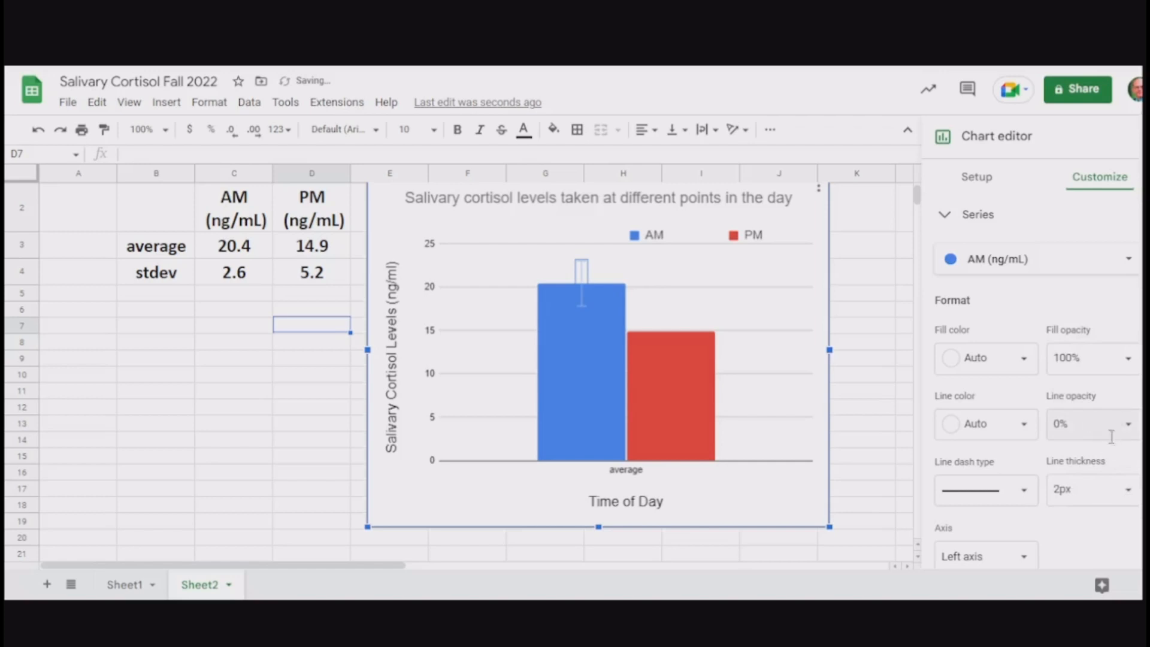
{"action": "left_click", "coordinate": [1124, 490]}
{"action": "left_click", "coordinate": [1085, 432]}
{"action": "left_click", "coordinate": [1124, 494]}
{"action": "left_click", "coordinate": [1084, 461]}
{"action": "left_click", "coordinate": [893, 407]}
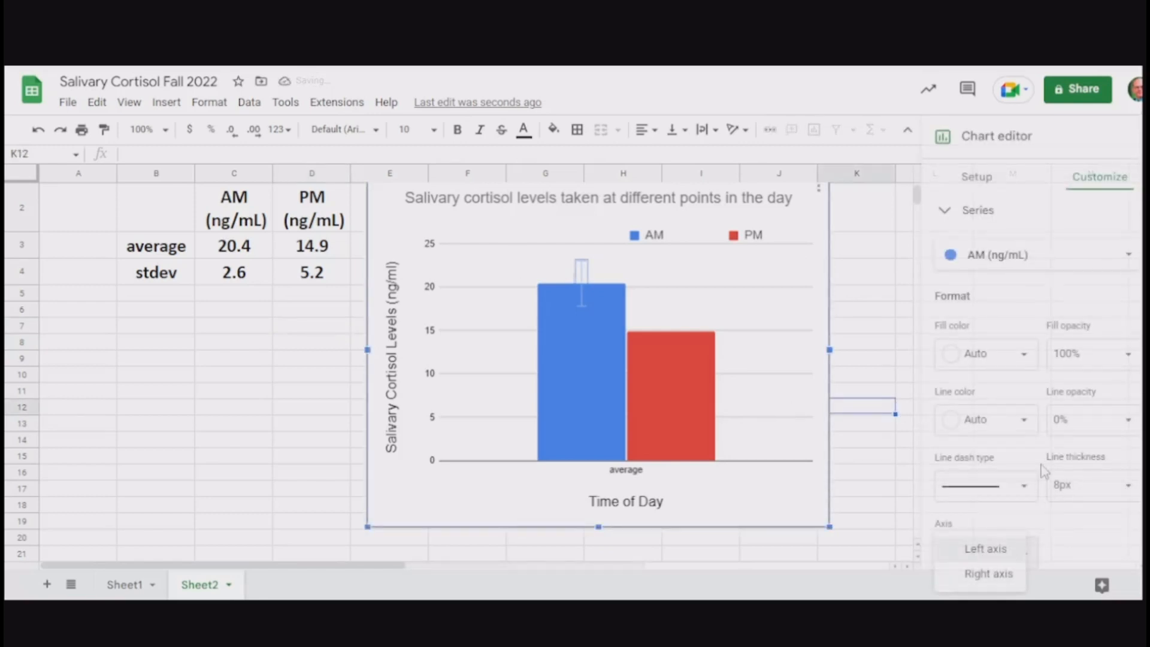
{"action": "left_click", "coordinate": [604, 306]}
{"action": "left_click", "coordinate": [581, 302]}
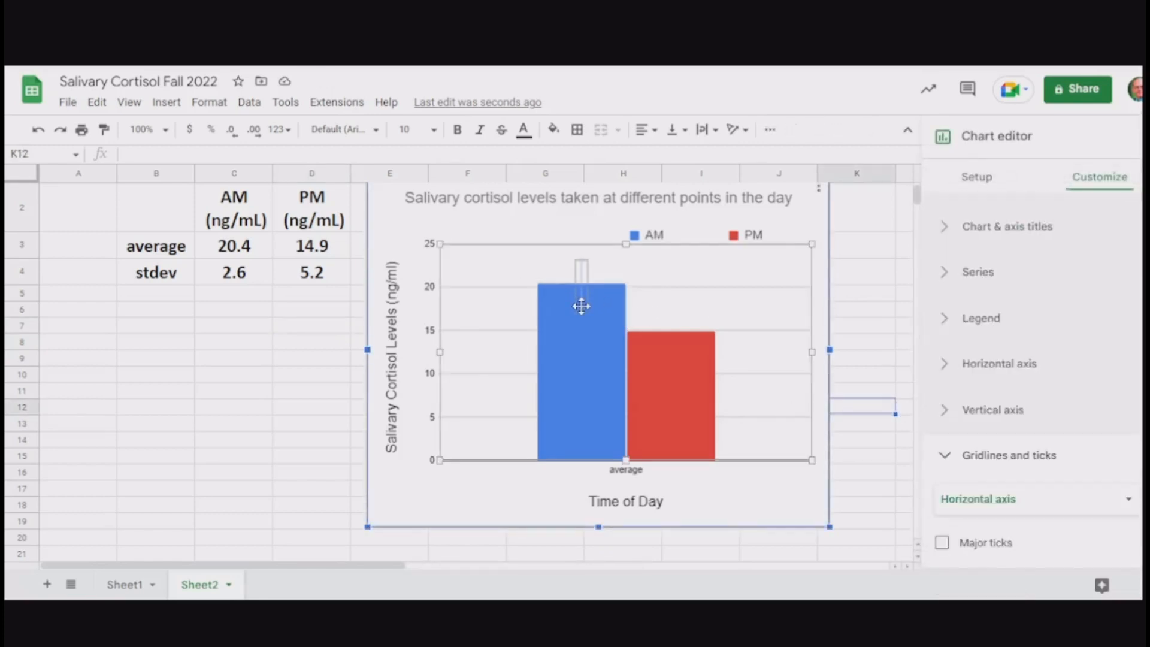
Turn on error bars for the PM (ng/mL) series.
{"action": "left_click", "coordinate": [683, 381]}
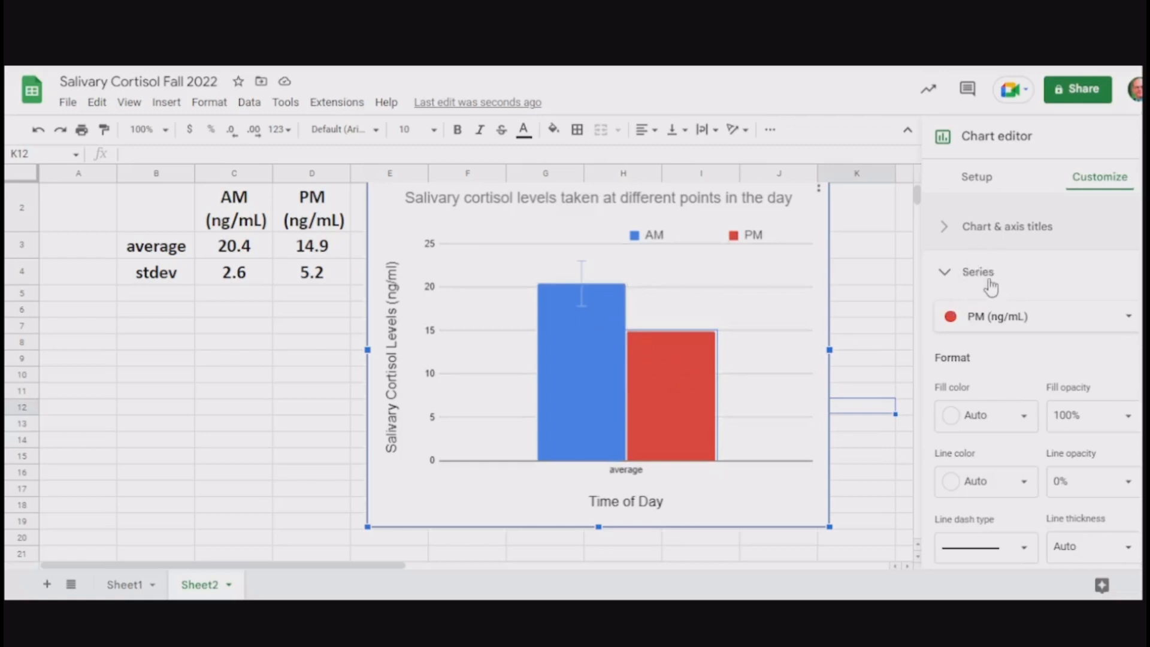
{"action": "double_click", "coordinate": [664, 367]}
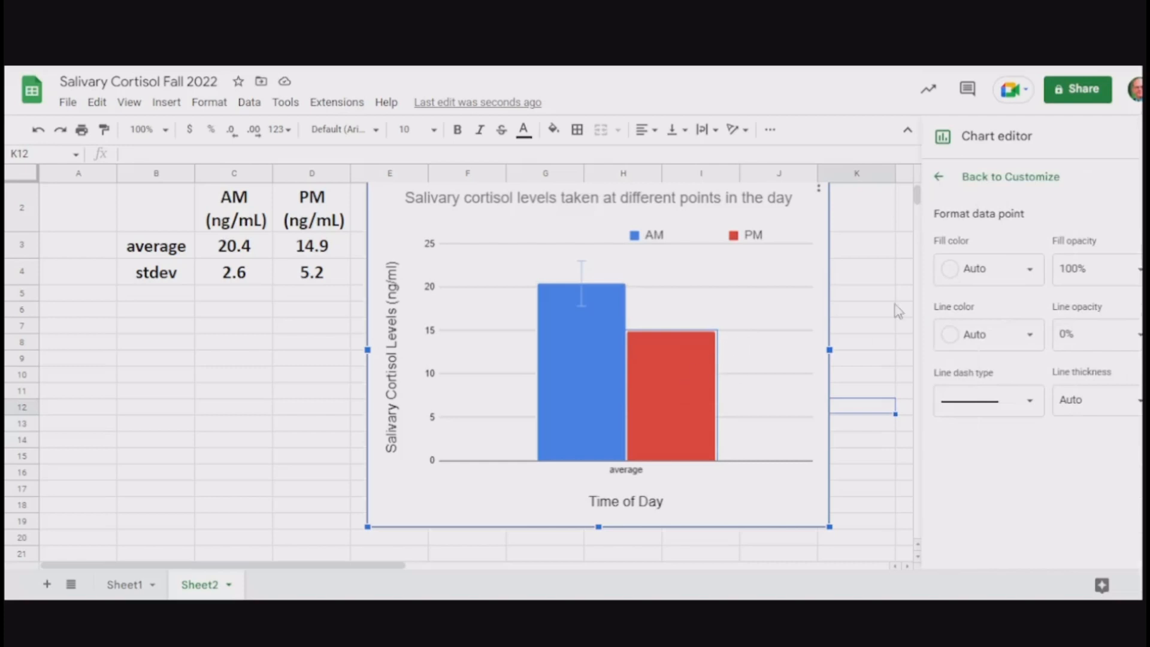
{"action": "left_click", "coordinate": [937, 179]}
{"action": "left_click", "coordinate": [985, 318]}
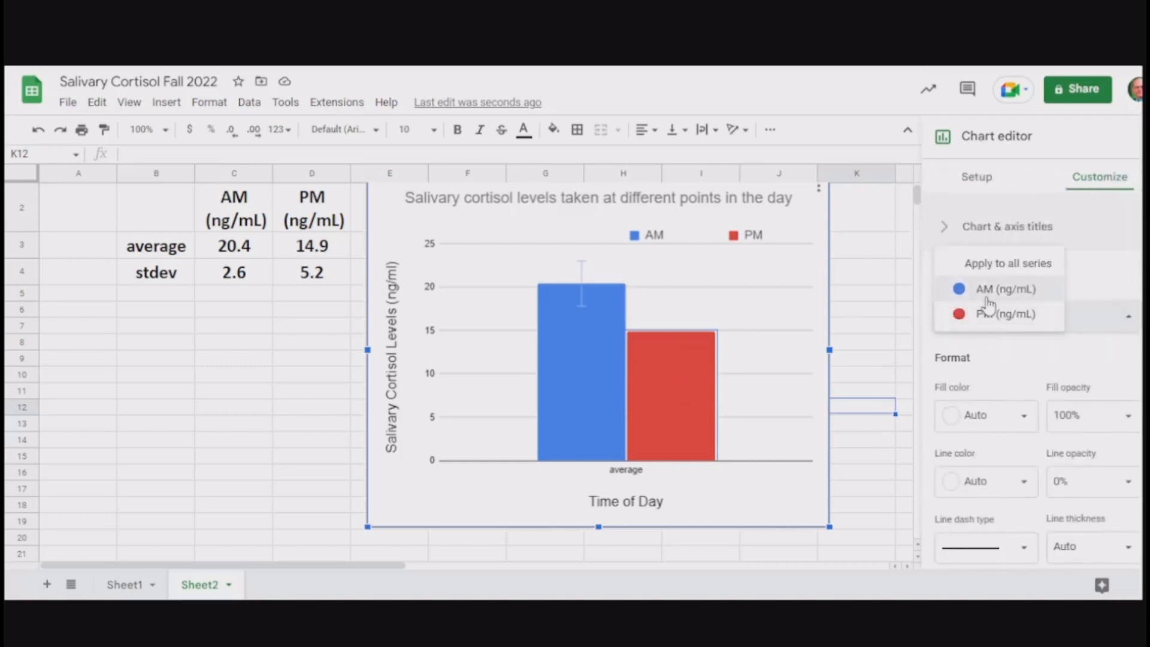
{"action": "left_click", "coordinate": [988, 314]}
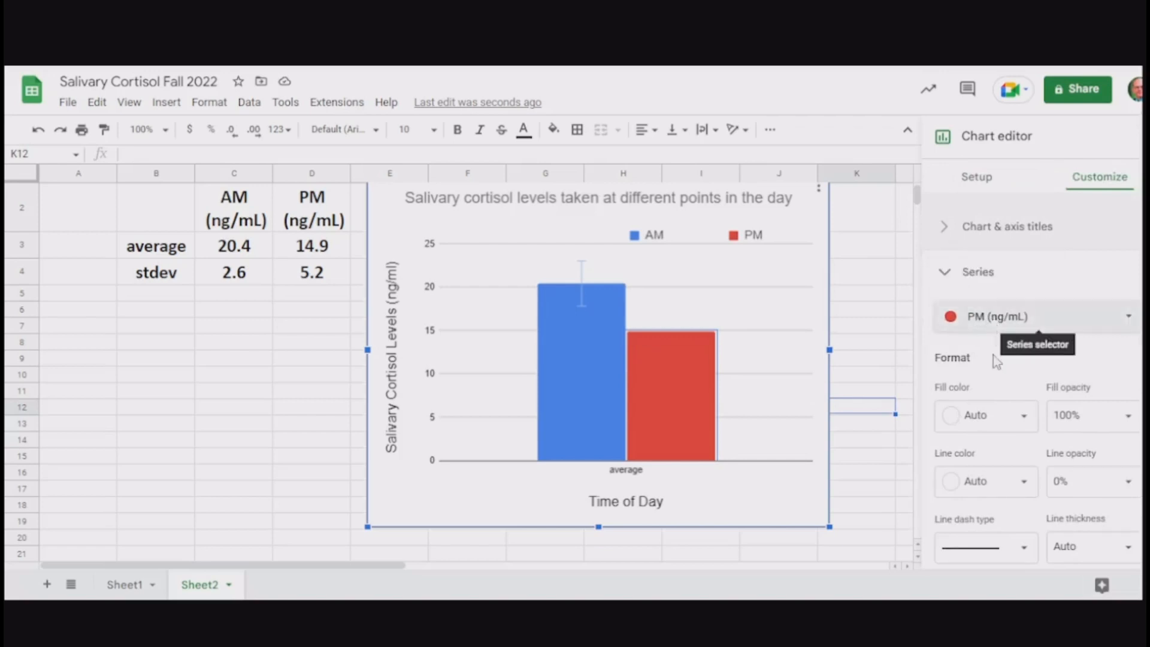
{"action": "scroll", "coordinate": [994, 361], "scroll_direction": "down", "scroll_amount": 5}
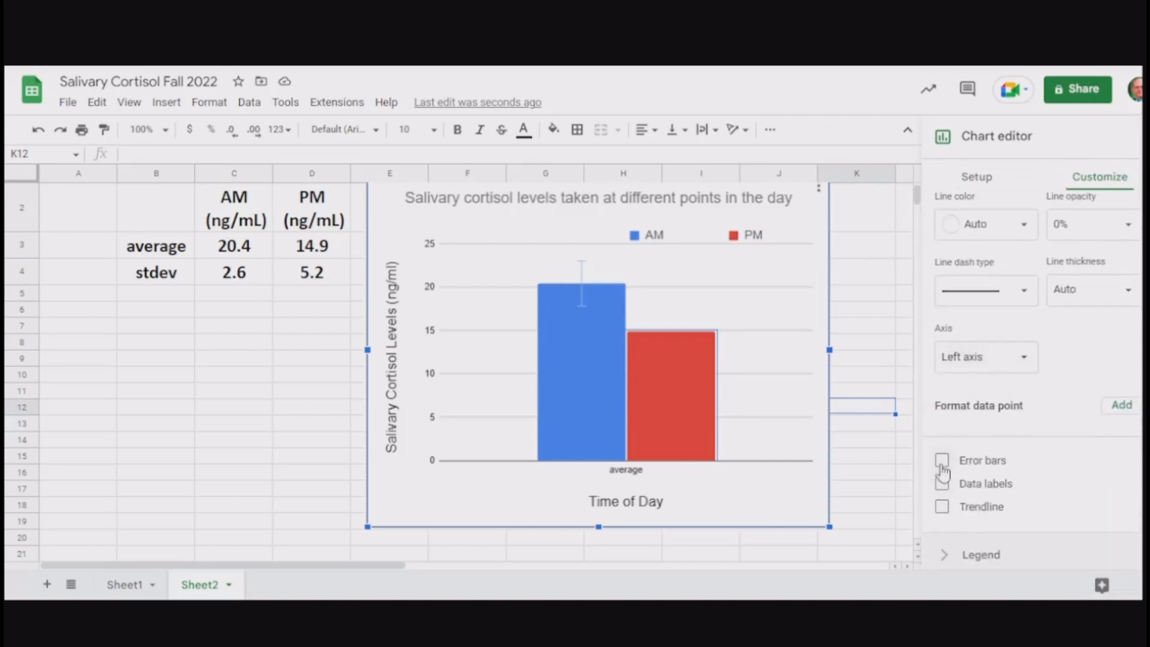
{"action": "scroll", "coordinate": [970, 443], "scroll_direction": "down", "scroll_amount": 3}
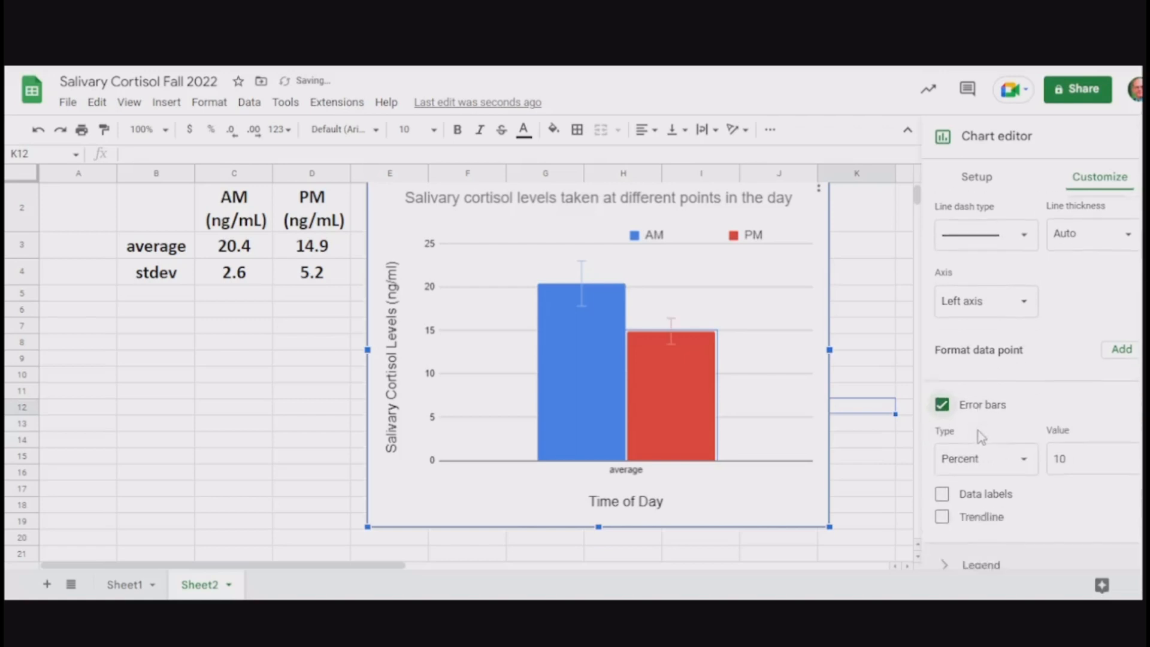
Set the PM series' error bars to the Constant type with a value of 5.2.
{"action": "left_click", "coordinate": [1025, 347]}
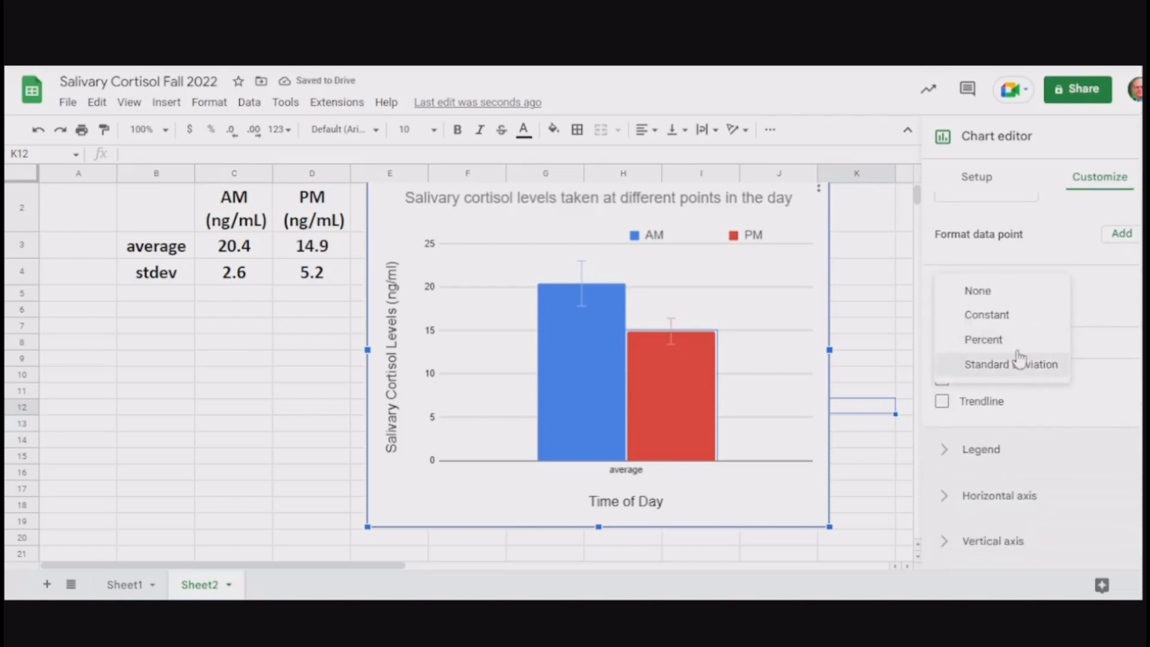
{"action": "left_click", "coordinate": [1008, 318]}
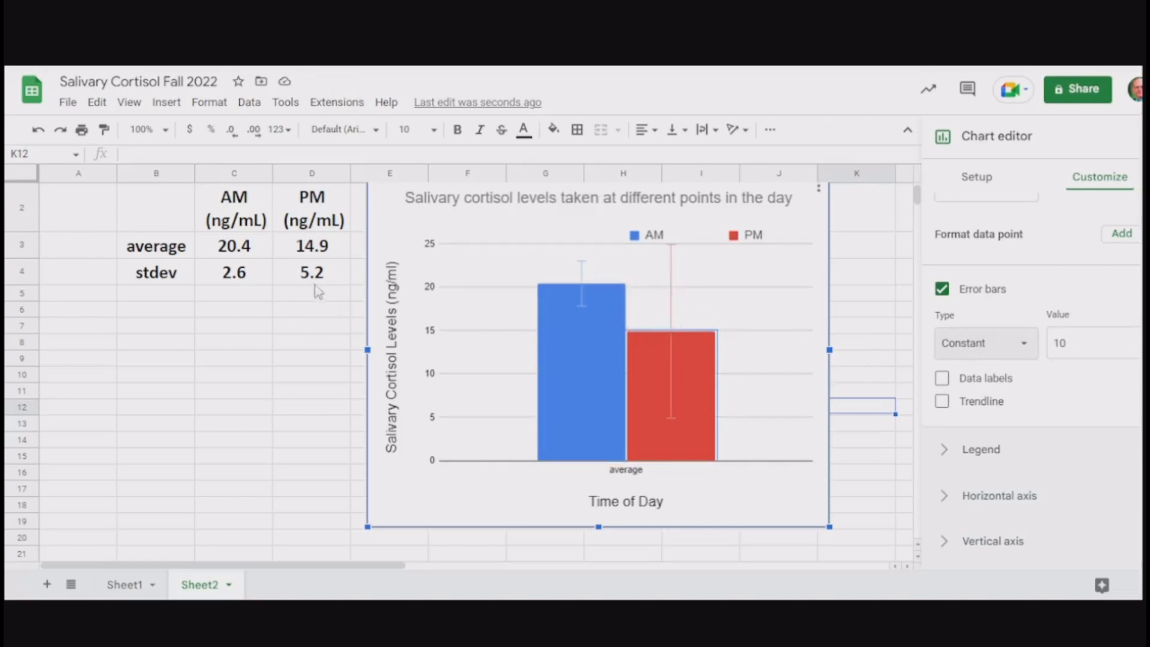
{"action": "left_click_drag", "start_coordinate": [1087, 347], "coordinate": [1045, 347]}
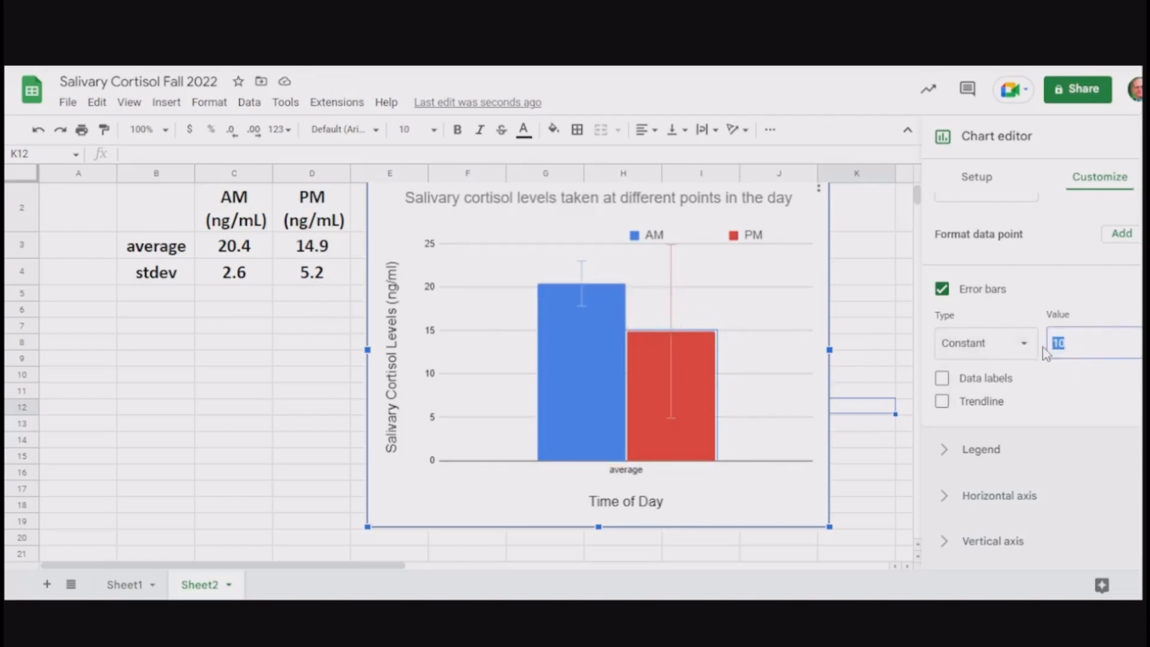
{"action": "type", "text": "5.2"}
Enable a linear trendline for the PM series and set its line thickness to 8px.
{"action": "left_click", "coordinate": [1061, 402]}
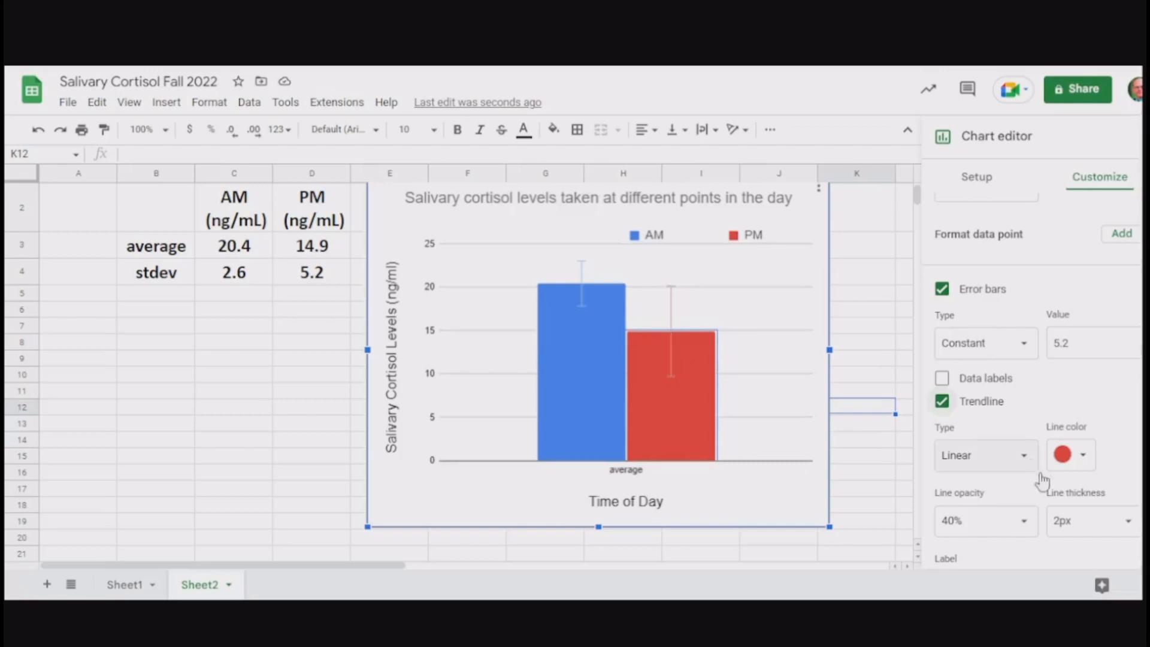
{"action": "left_click", "coordinate": [1127, 520]}
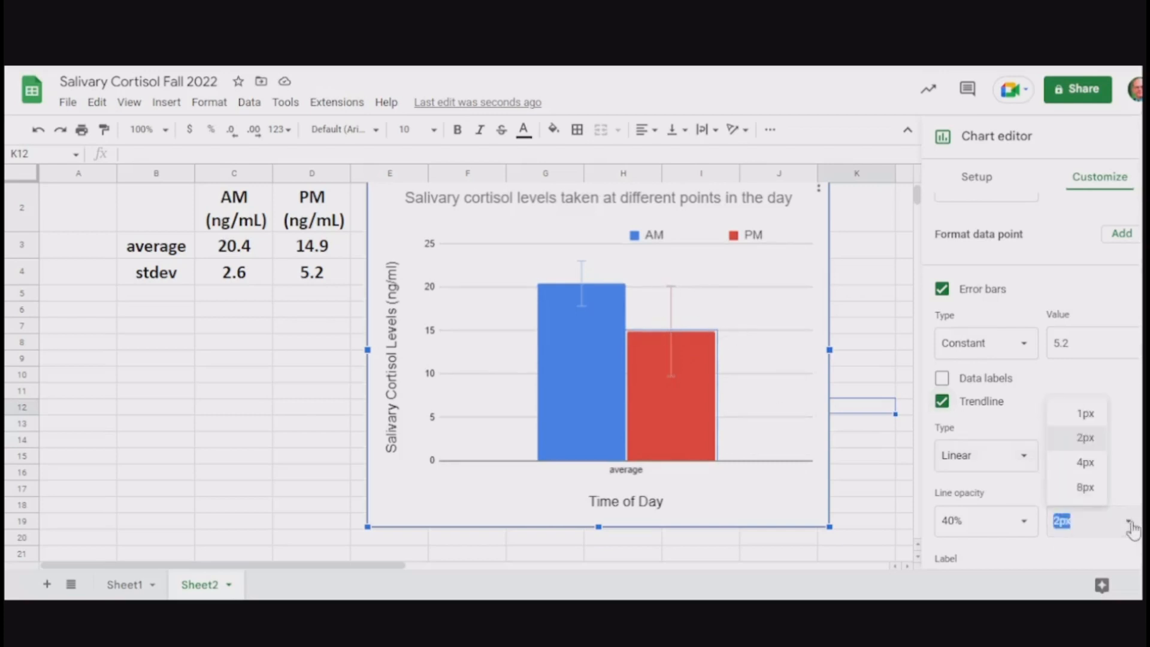
{"action": "left_click", "coordinate": [1085, 486]}
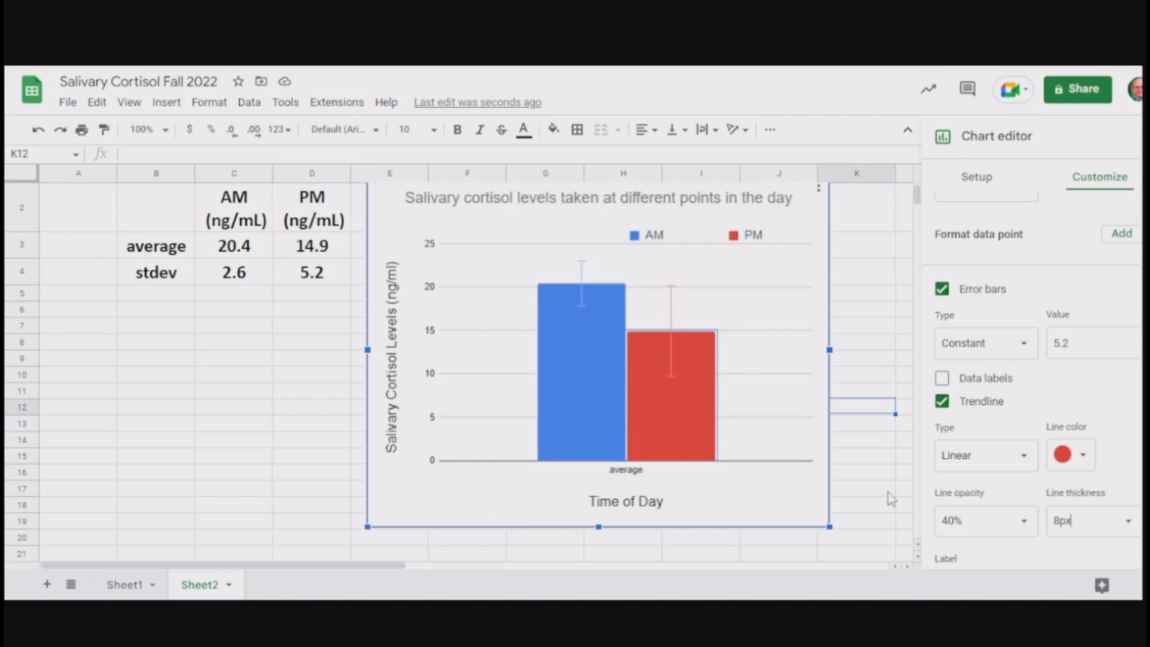
Move the chart legend down to just below the top gridline.
{"action": "scroll", "coordinate": [882, 432], "scroll_direction": "up", "scroll_amount": 1}
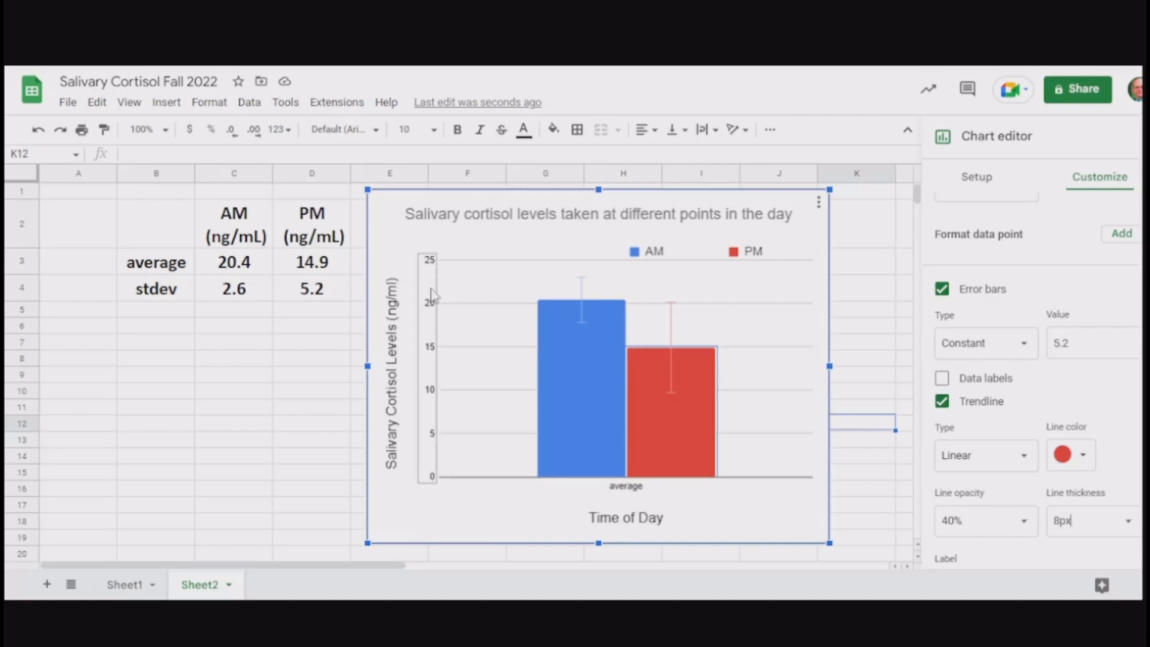
{"action": "mouse_move", "coordinate": [777, 254]}
{"action": "left_mouse_down"}
{"action": "mouse_move", "coordinate": [773, 266]}
{"action": "mouse_move", "coordinate": [777, 250]}
{"action": "mouse_move", "coordinate": [768, 260]}
{"action": "mouse_move", "coordinate": [754, 245]}
{"action": "mouse_move", "coordinate": [777, 275]}
{"action": "left_mouse_up"}
{"action": "left_click", "coordinate": [762, 246]}
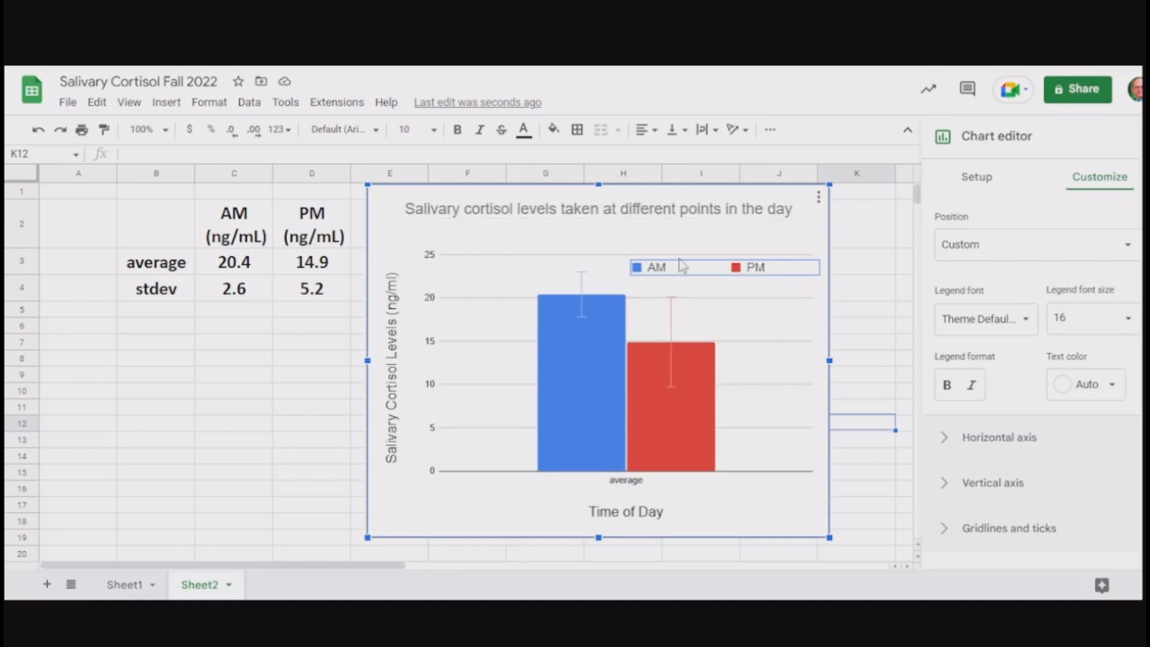
Set the label font size of the chart's vertical axis to 16.
{"action": "right_click", "coordinate": [431, 305]}
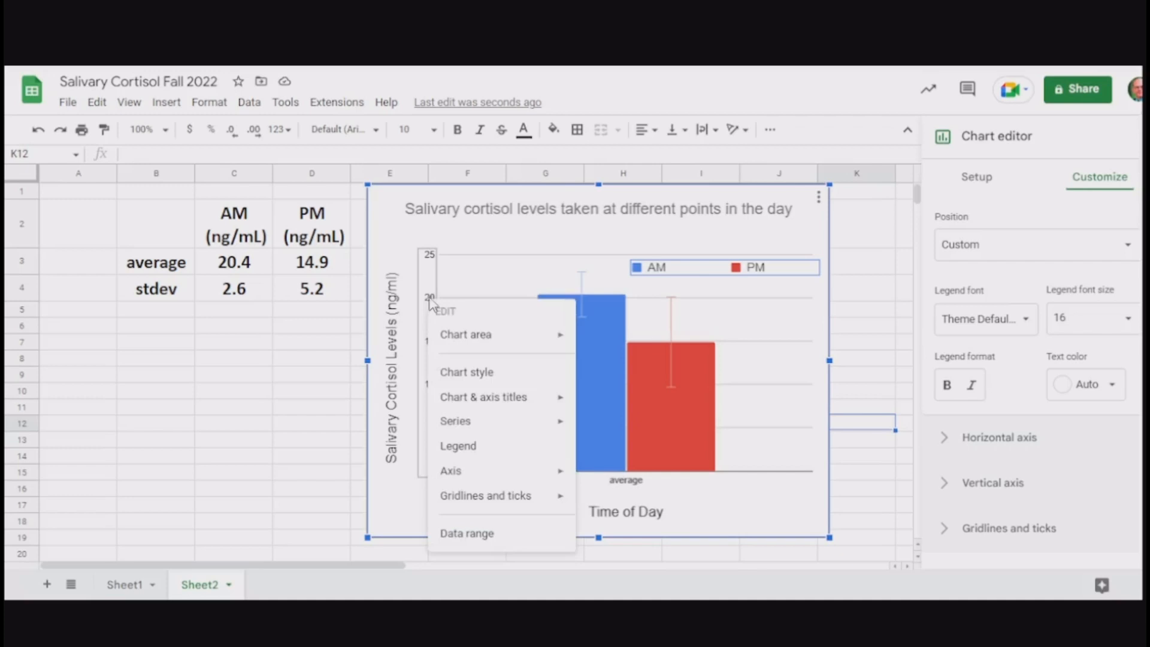
{"action": "left_click", "coordinate": [431, 306]}
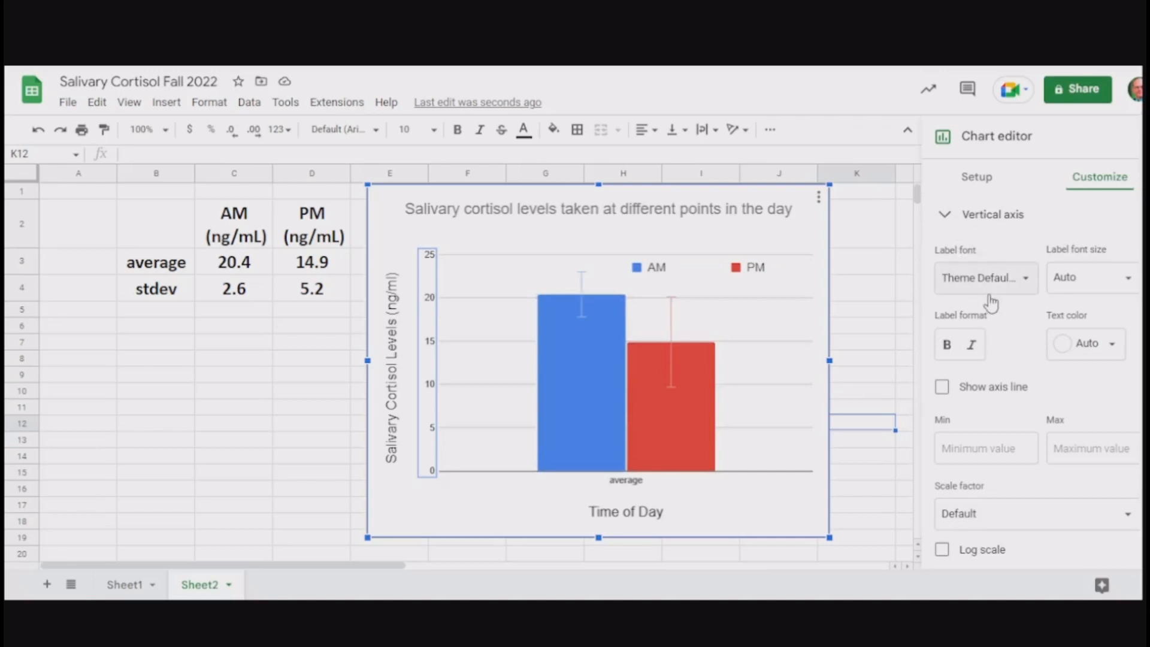
{"action": "scroll", "coordinate": [991, 302], "scroll_direction": "down", "scroll_amount": 2}
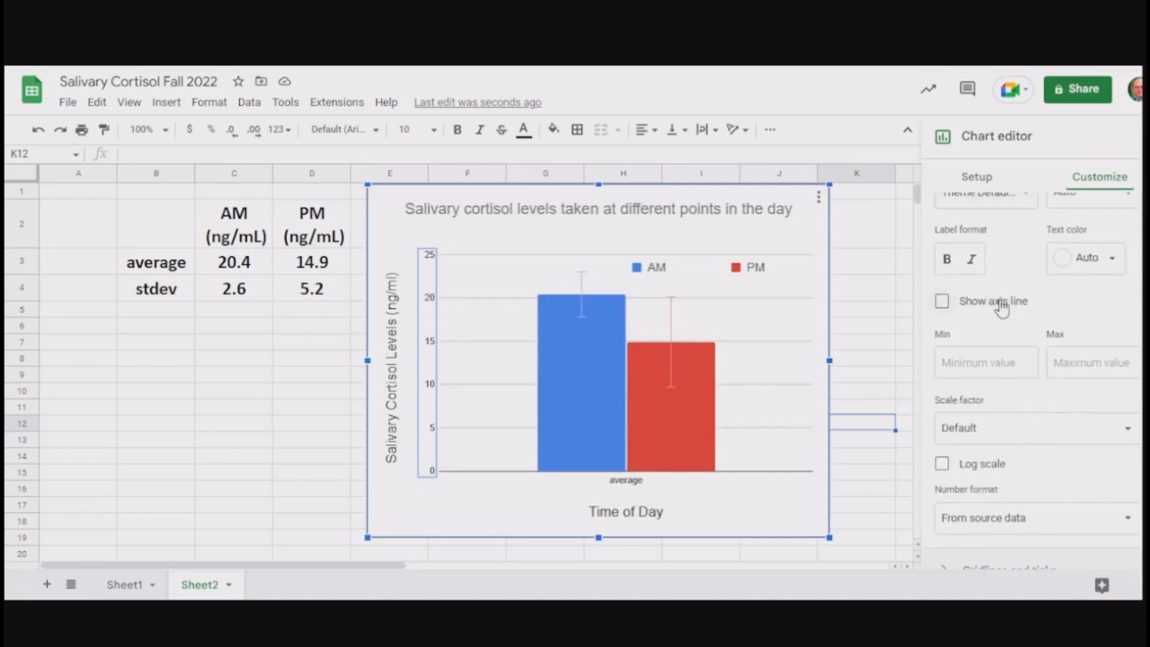
{"action": "scroll", "coordinate": [1001, 307], "scroll_direction": "up", "scroll_amount": 2}
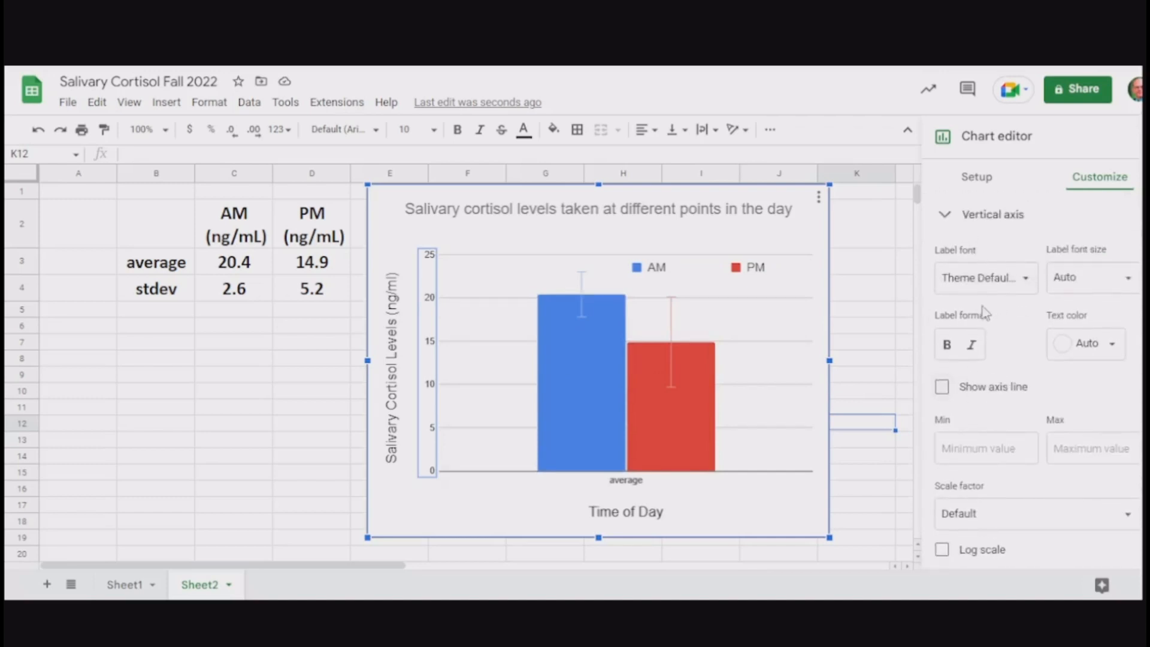
{"action": "left_click", "coordinate": [1128, 277]}
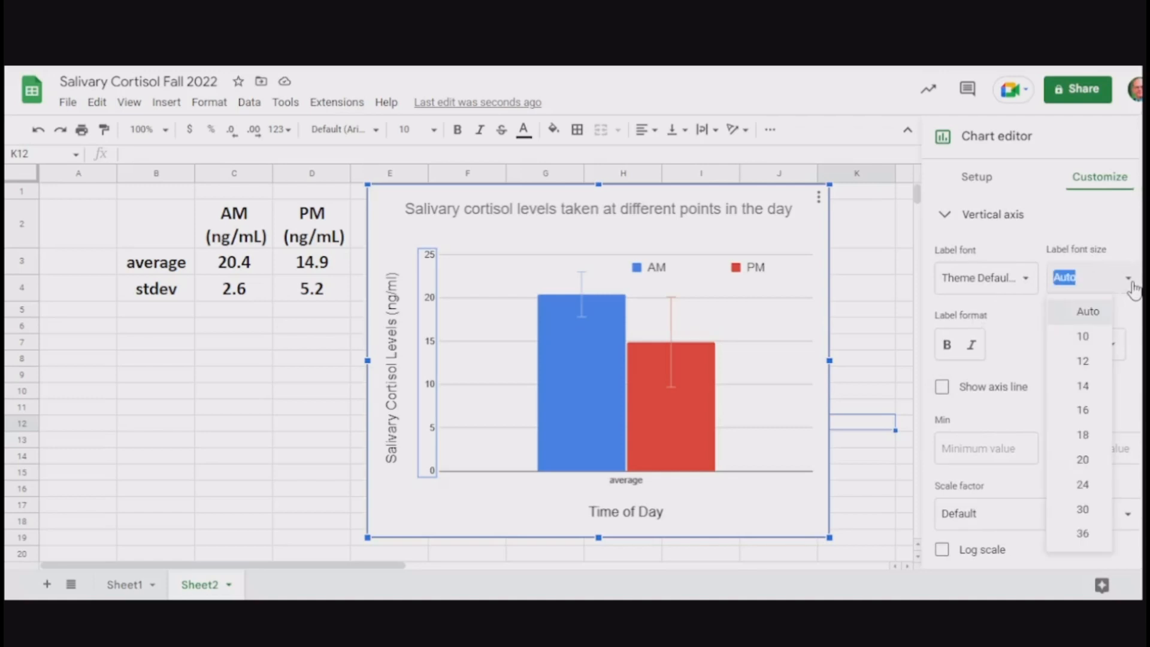
{"action": "left_click", "coordinate": [1094, 411]}
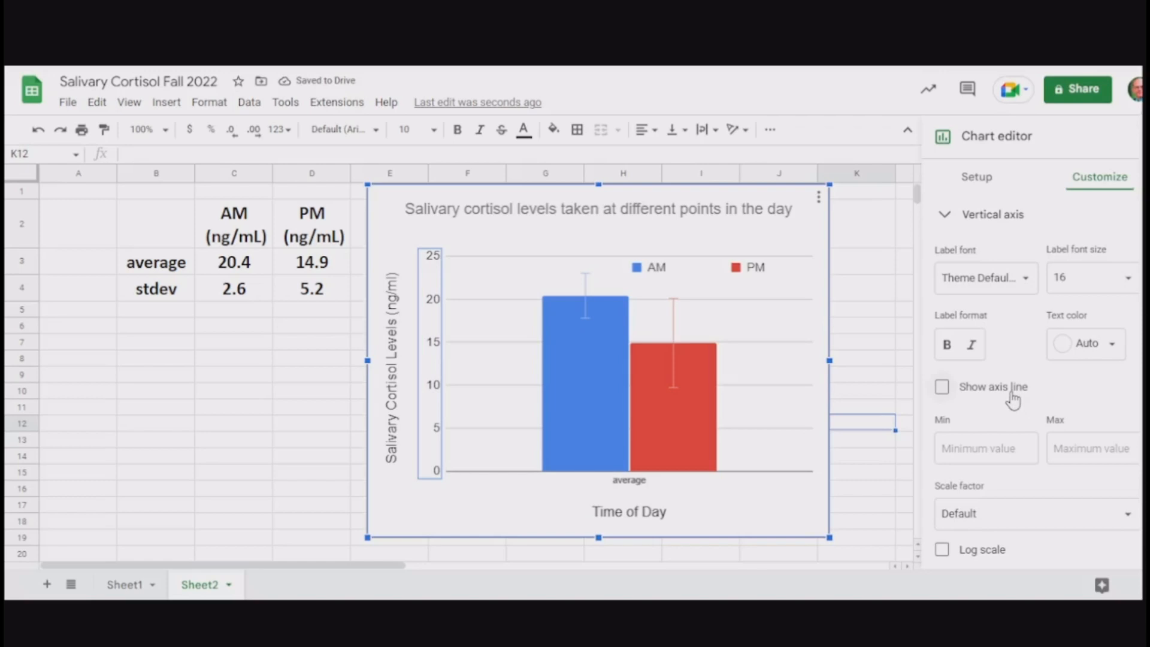
Set the maximum of the chart's vertical axis to 25, after trying 50, and leave the chart editor.
{"action": "left_click", "coordinate": [1091, 449]}
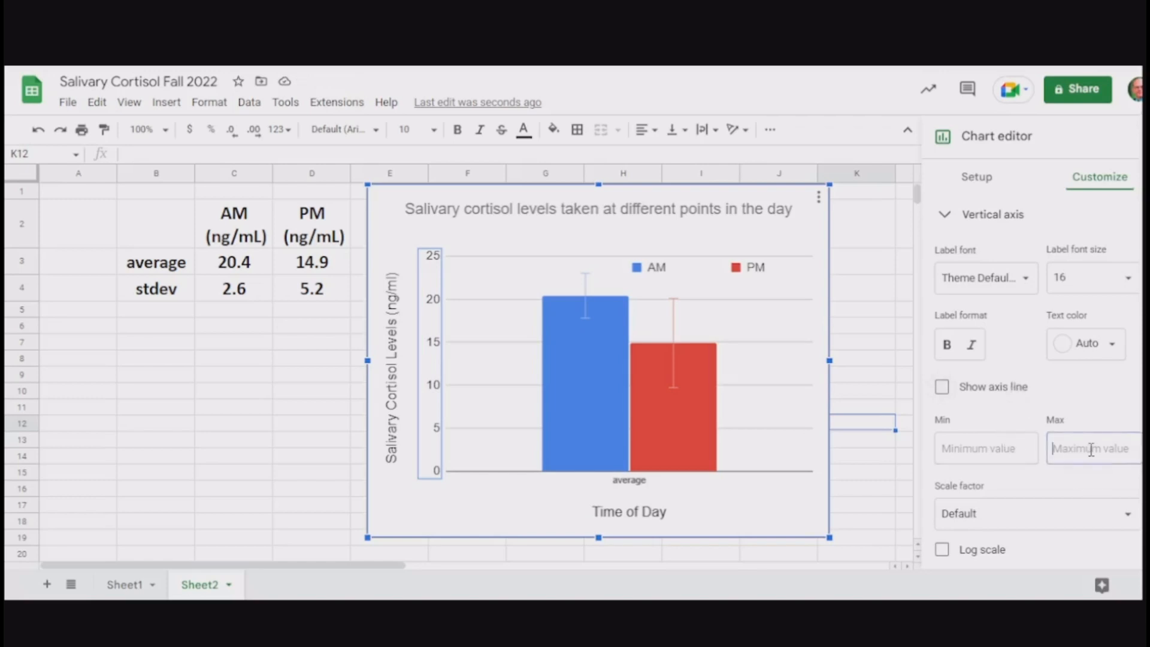
{"action": "type", "text": "50"}
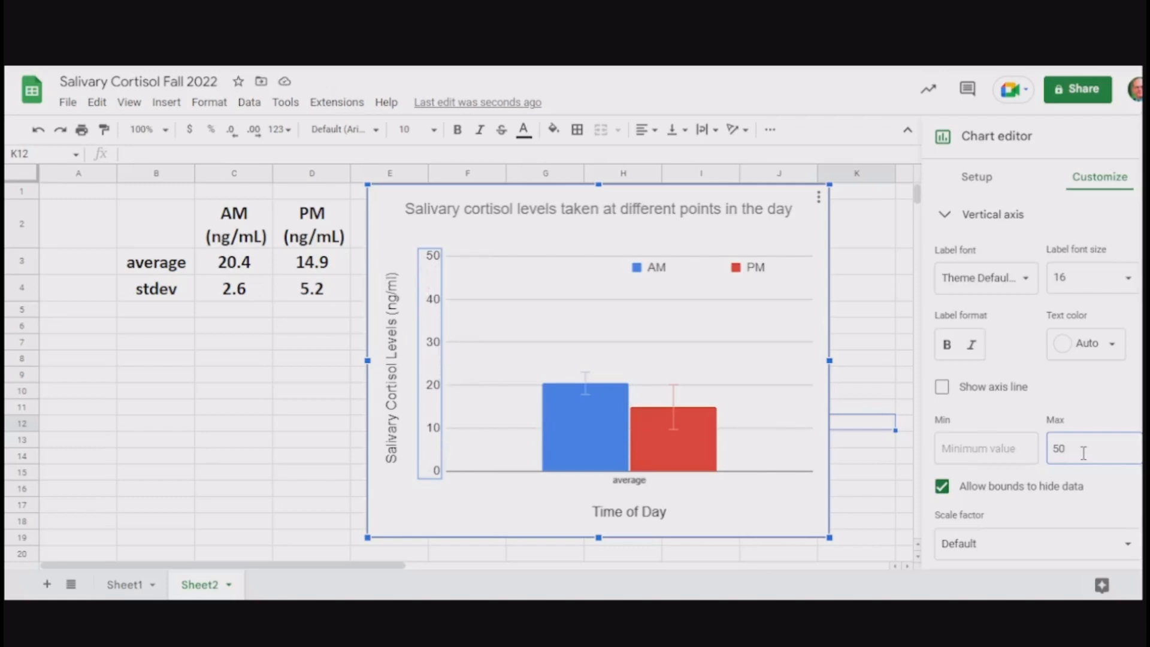
{"action": "left_click_drag", "start_coordinate": [1084, 453], "coordinate": [1041, 450]}
{"action": "type", "text": "2"}
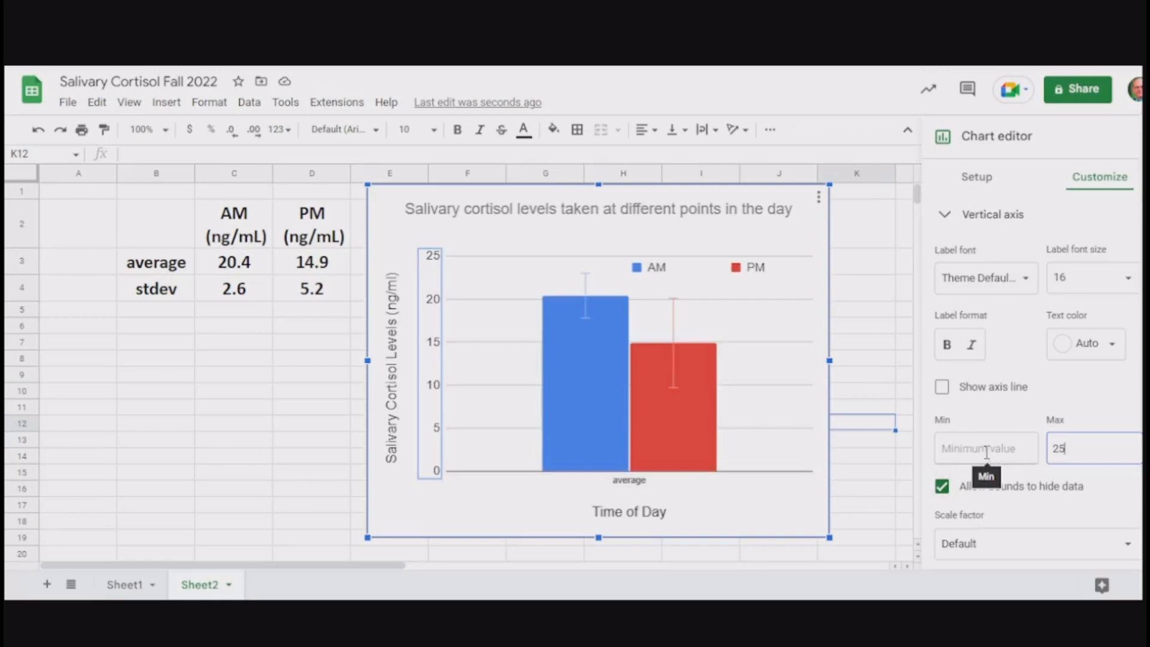
{"action": "left_click", "coordinate": [907, 506]}
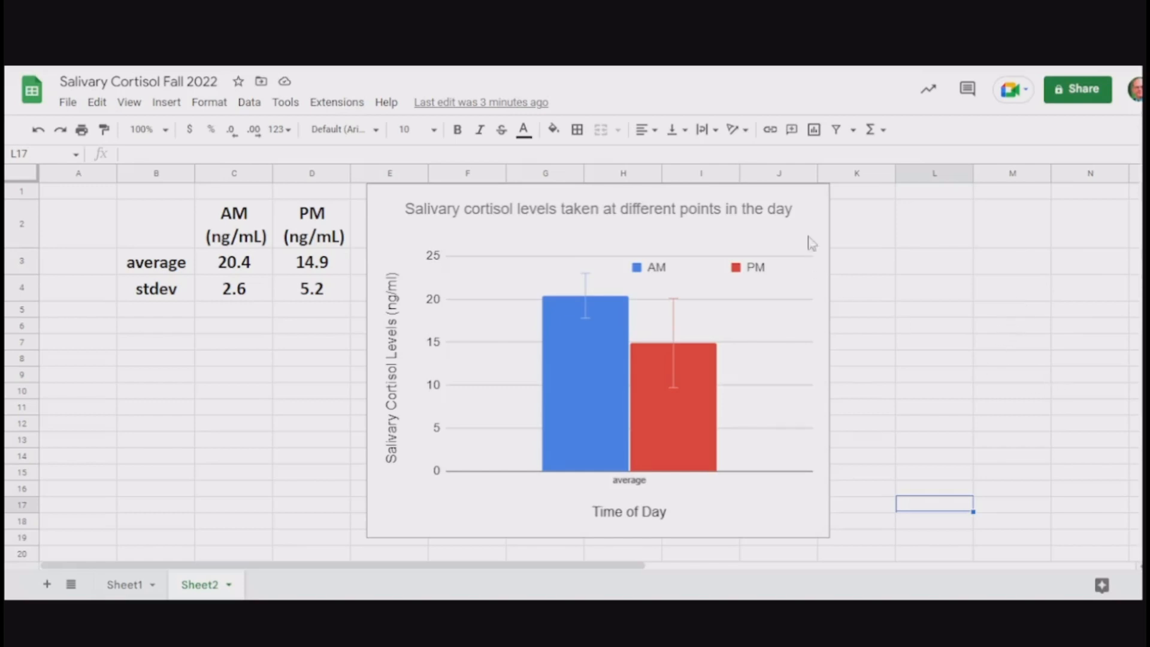
Copy the finished salivary cortisol chart from Sheet2.
{"action": "left_click", "coordinate": [390, 230]}
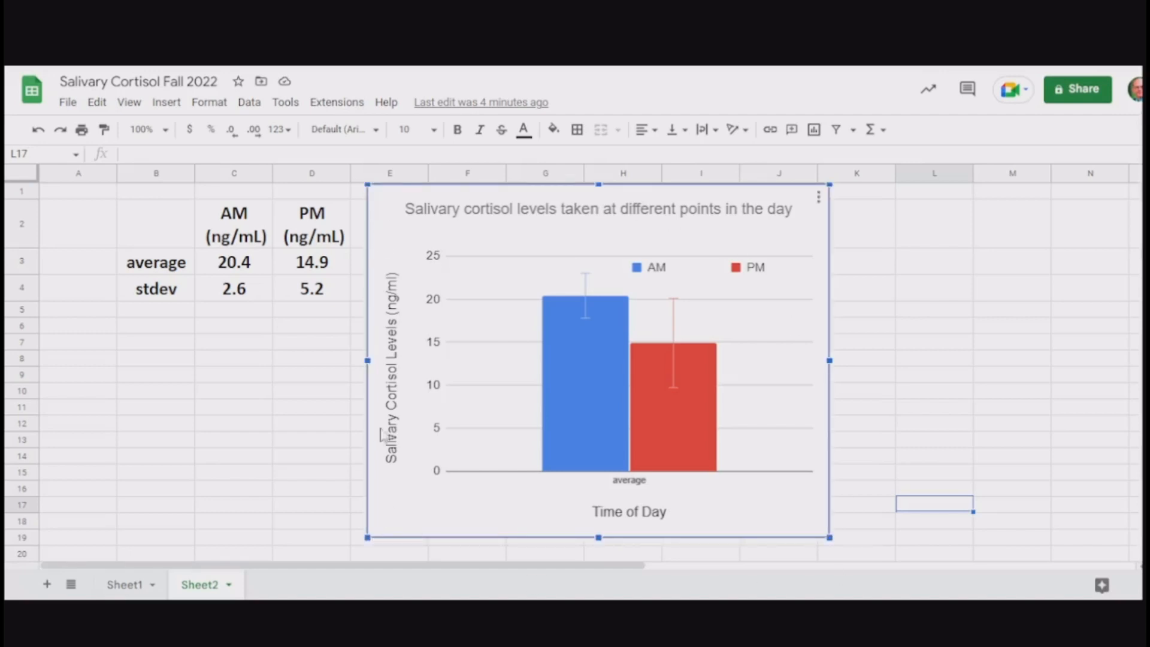
{"action": "left_click", "coordinate": [97, 103]}
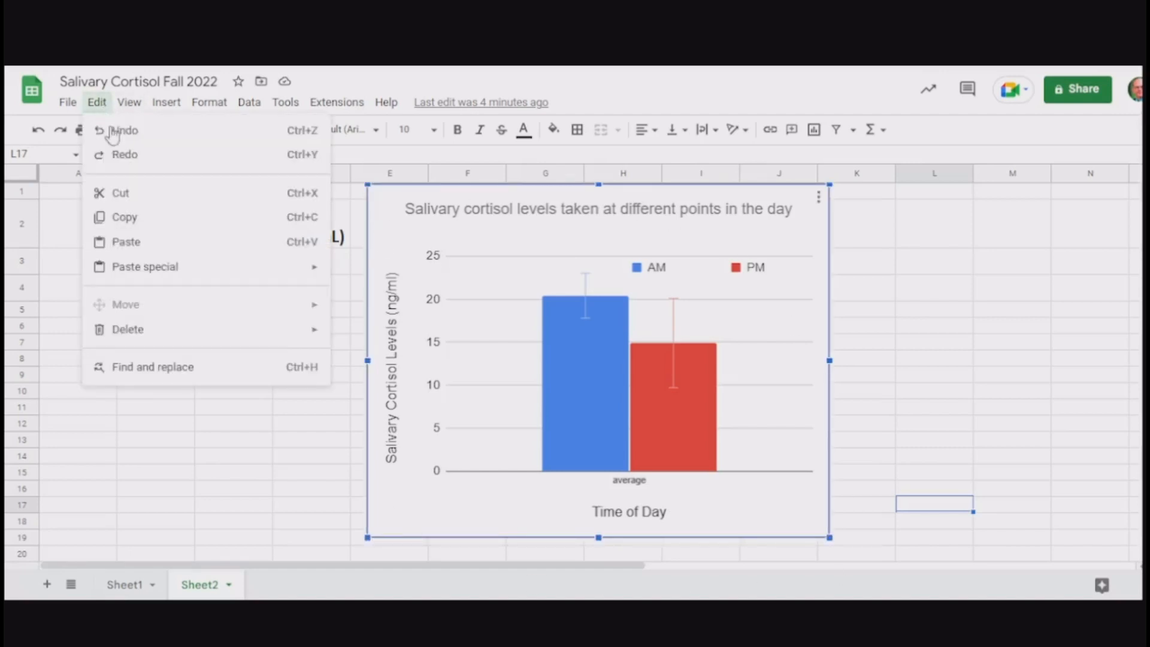
{"action": "left_click", "coordinate": [149, 219]}
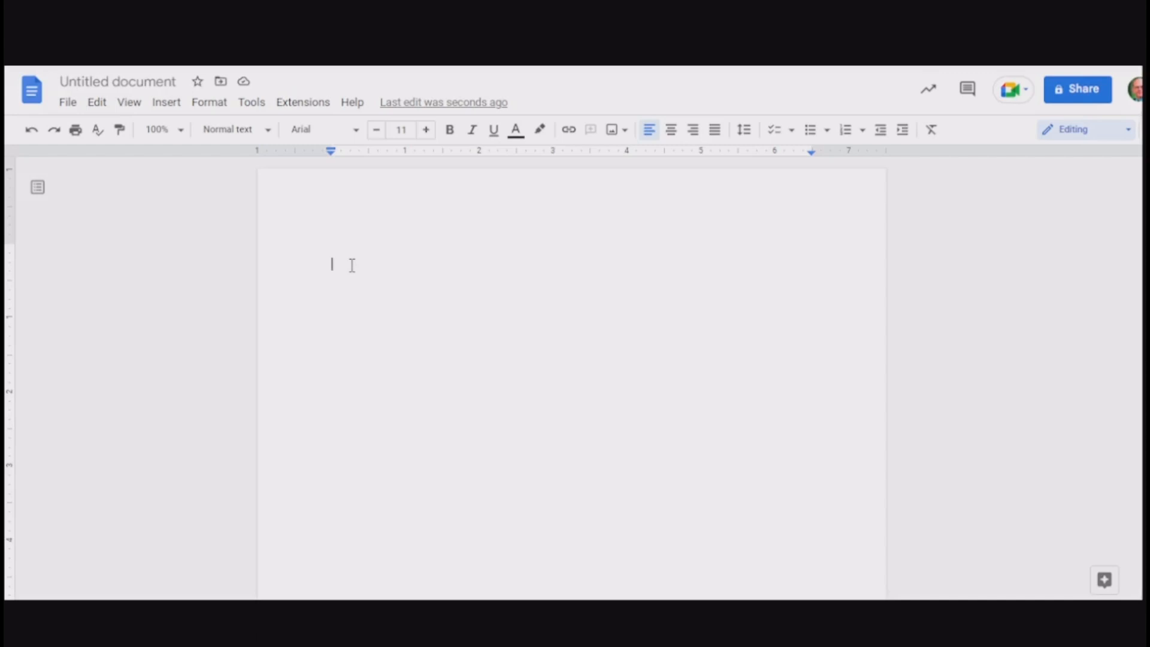
Switch to the untitled Google Docs document, add blank lines, and paste the copied chart near the top without linking it to the spreadsheet.
{"action": "key", "text": "Return"}
{"action": "key", "text": "Return"}
{"action": "key", "text": "Return"}
{"action": "left_click", "coordinate": [338, 282]}
{"action": "right_click", "coordinate": [344, 281]}
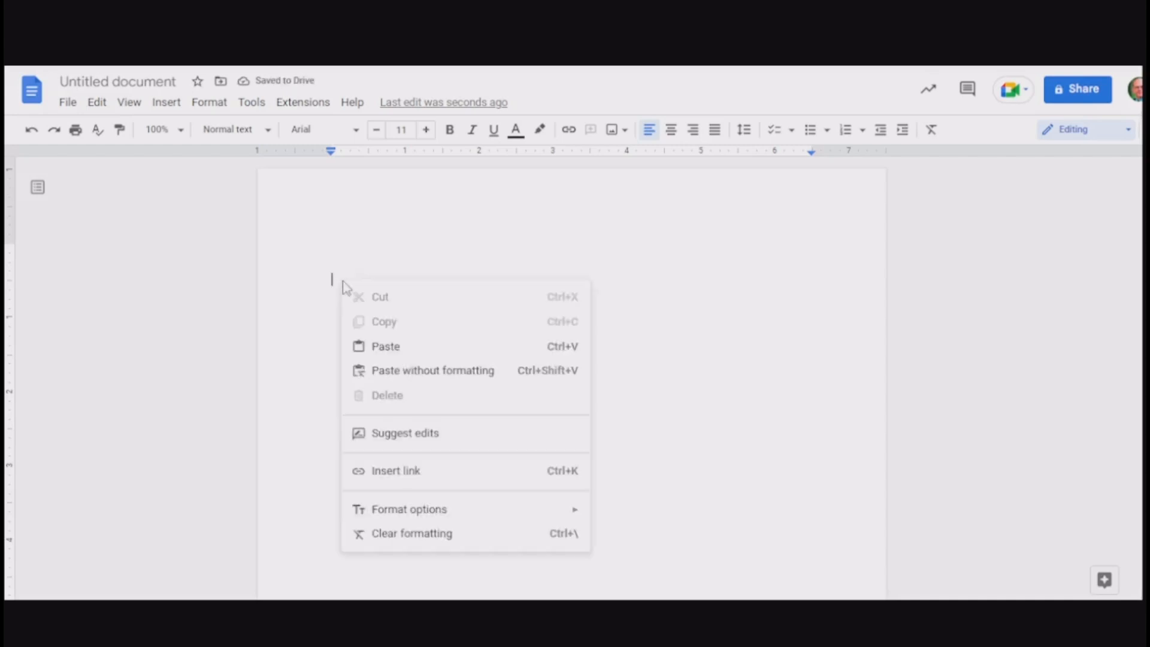
{"action": "left_click", "coordinate": [394, 353]}
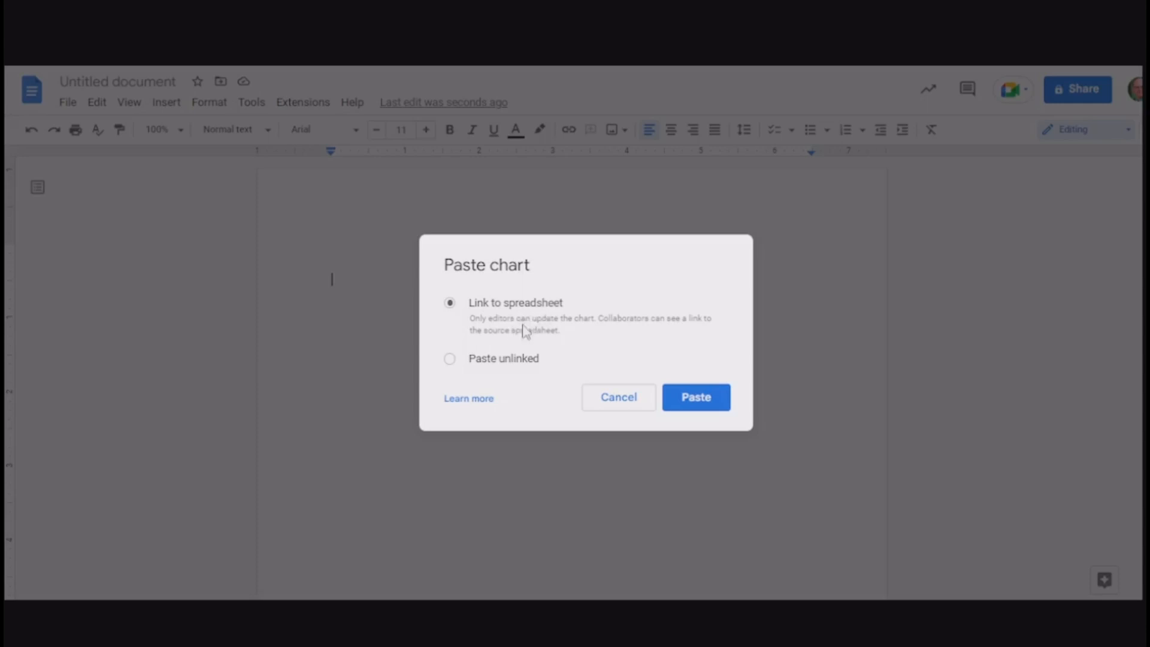
{"action": "left_click", "coordinate": [450, 359]}
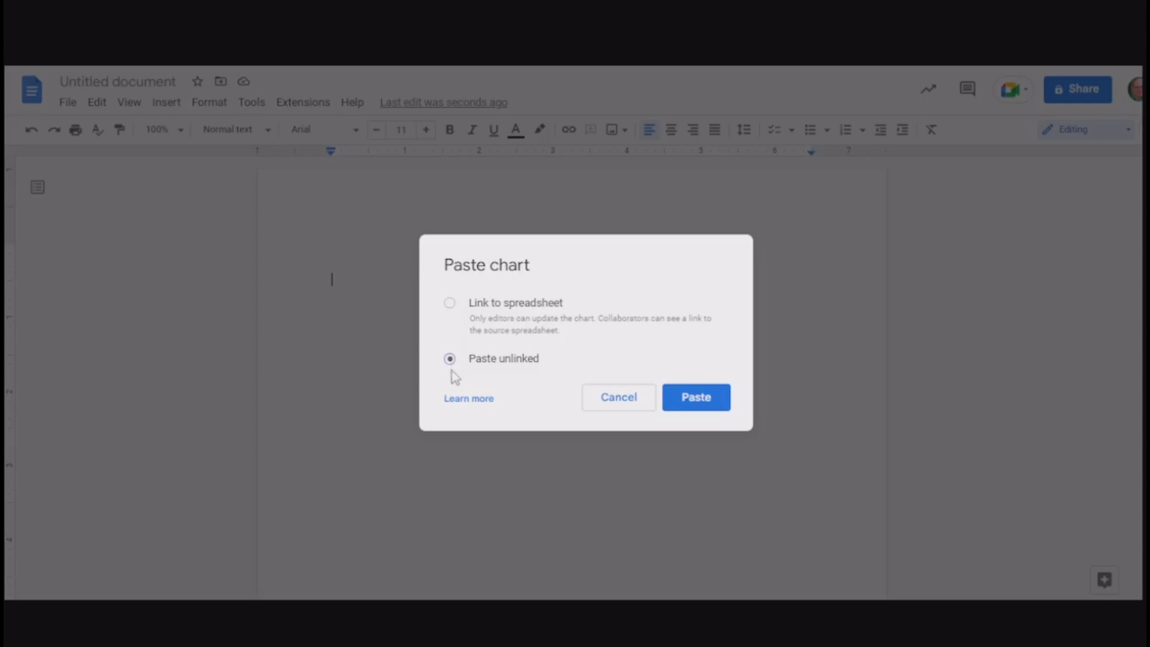
{"action": "left_click", "coordinate": [697, 397]}
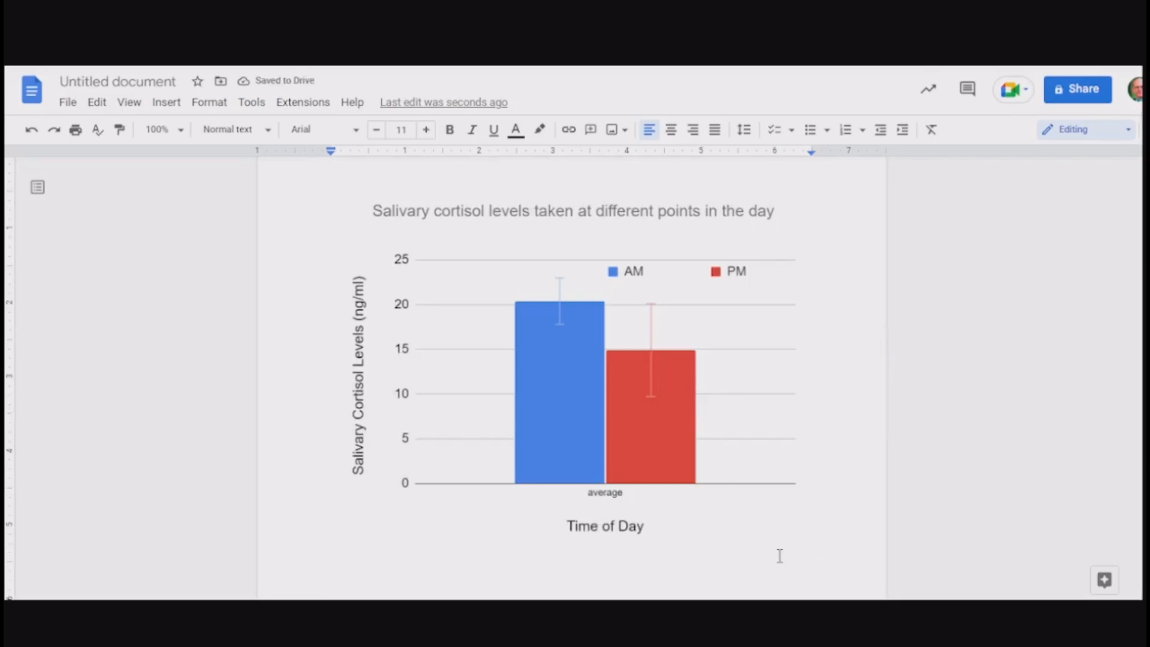
Start a caption on a new line below the chart reading "Figure 1. Student salivary cortisol levels were".
{"action": "key", "text": "Return"}
{"action": "type", "text": "Figure 1"}
{"action": "type", "text": "Student sali"}
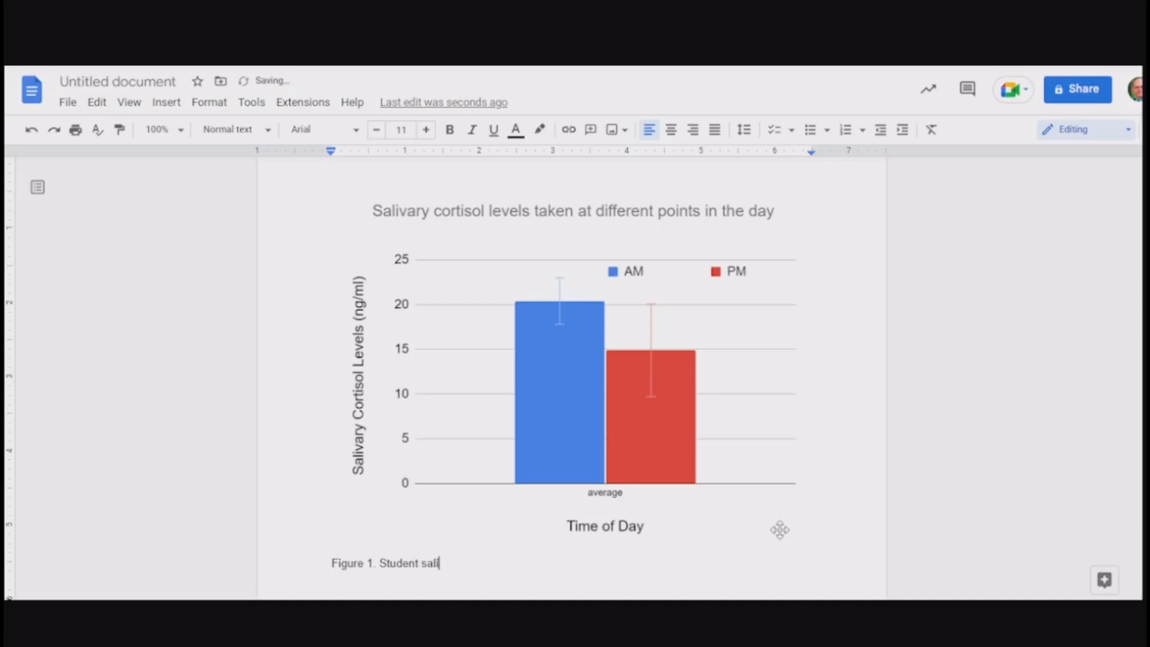
{"action": "type", "text": "vary samples"}
{"action": "key", "text": "BackSpace"}
{"action": "key", "text": "BackSpace"}
{"action": "key", "text": "BackSpace"}
{"action": "key", "text": "BackSpace"}
{"action": "key", "text": "BackSpace"}
{"action": "key", "text": "BackSpace"}
{"action": "key", "text": "BackSpace"}
{"action": "key", "text": "BackSpace"}
{"action": "type", "text": "cortisol levels were"}
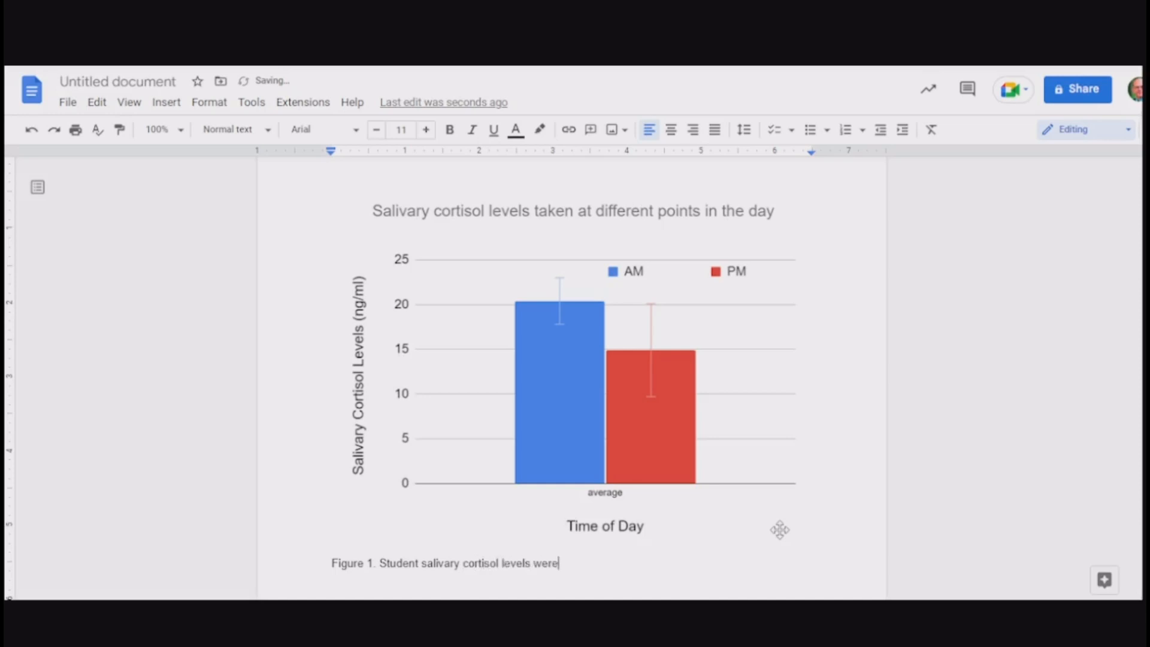
Continue the caption with "higher (20.4 + 2.6 ng/ml)", using the AM values from the spreadsheet, and underline the plus sign.
{"action": "type", "text": " higher ("}
{"action": "key", "text": "ctrl+Tab"}
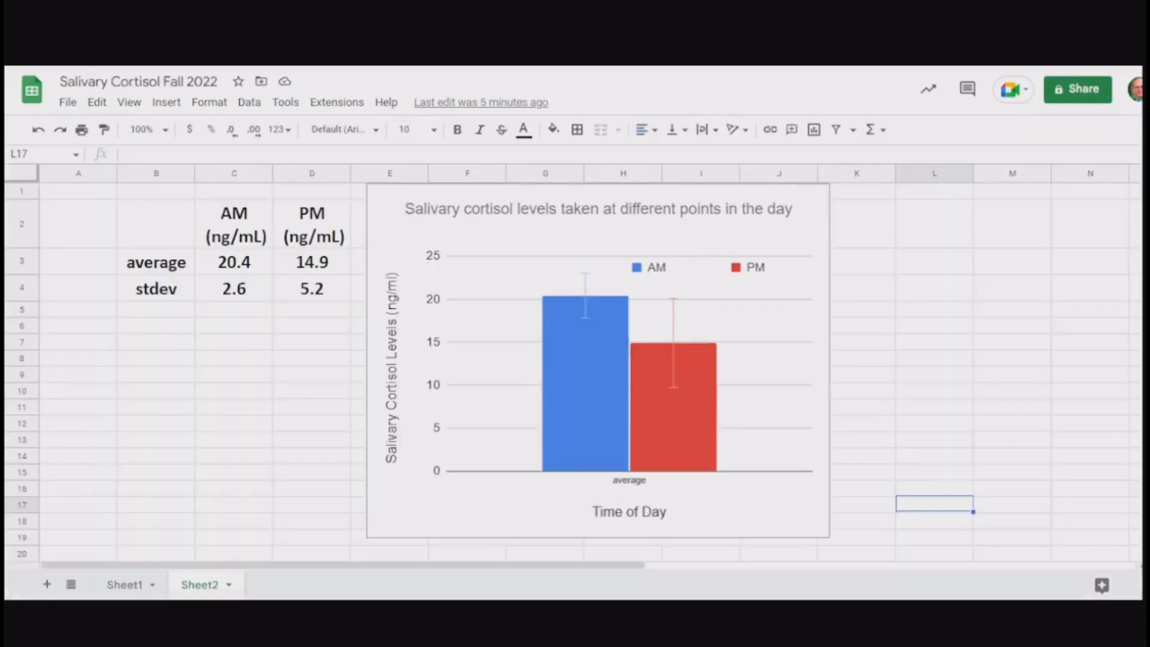
{"action": "key", "text": "ctrl+shift+Tab"}
{"action": "type", "text": "2"}
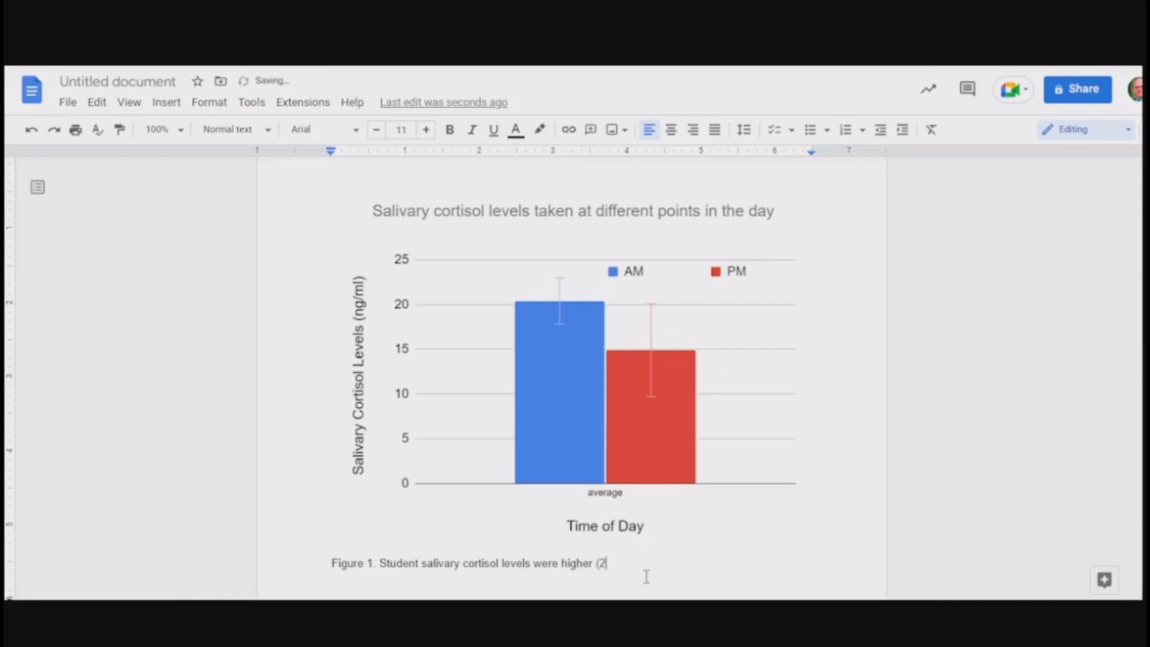
{"action": "type", "text": "0.4 + 2.6 ng/ml"}
{"action": "double_click", "coordinate": [626, 563]}
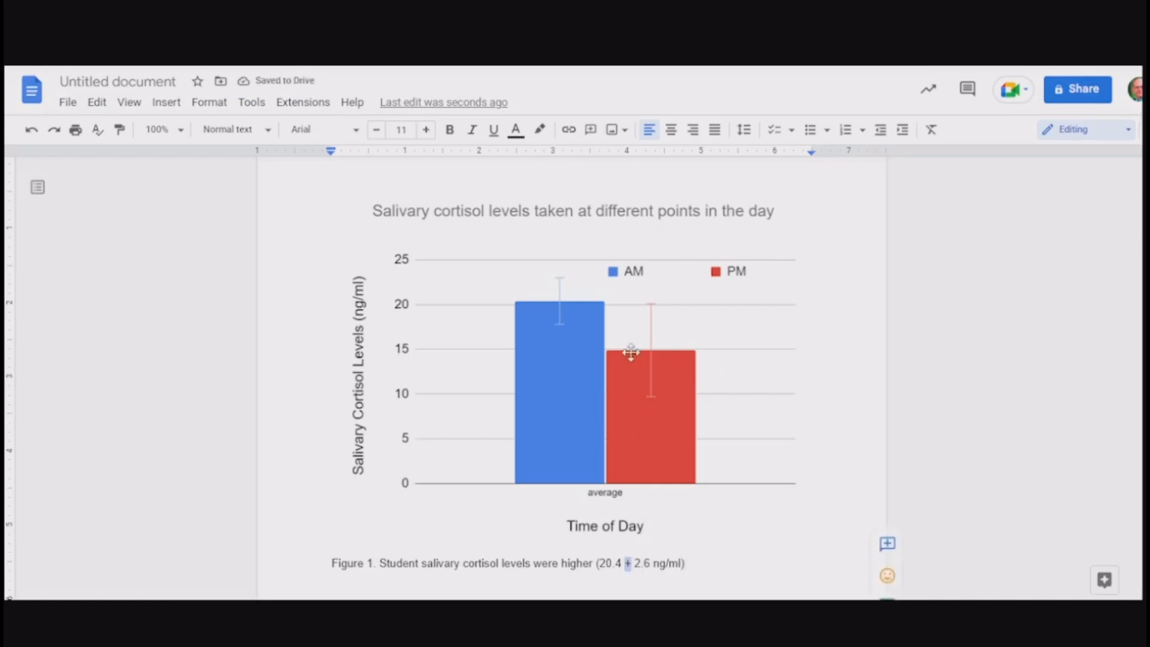
{"action": "left_click", "coordinate": [494, 132]}
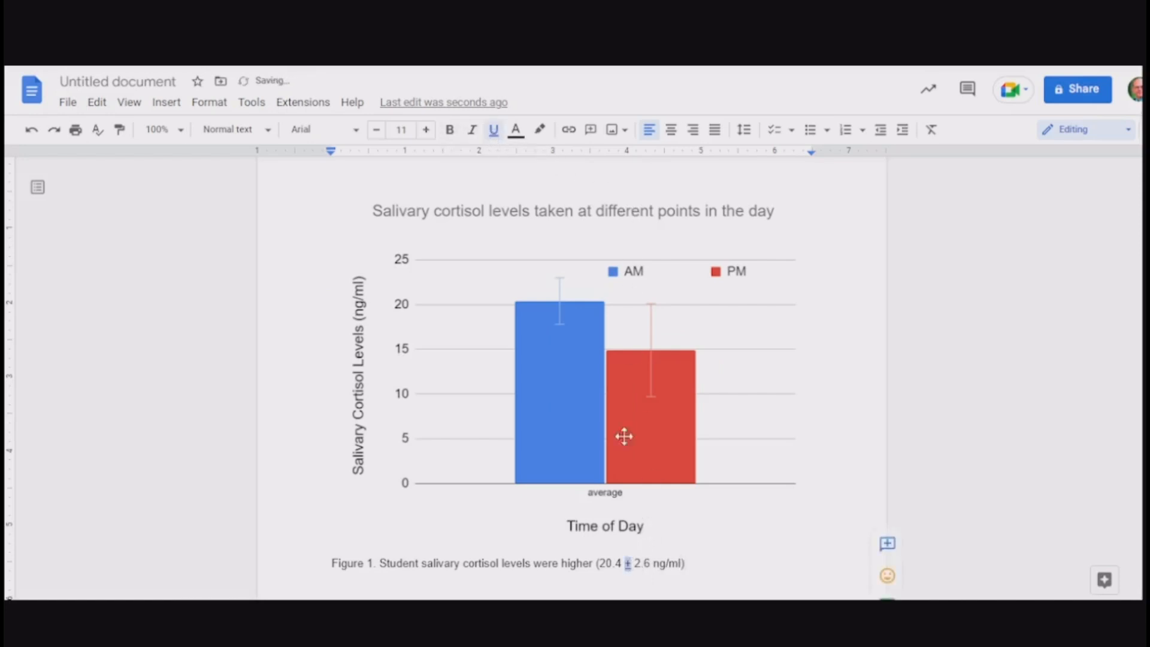
Extend the caption with "in the AM than in the pm (14.9 + 5.2 ng/ml)" and underline the new plus sign.
{"action": "left_click", "coordinate": [698, 563]}
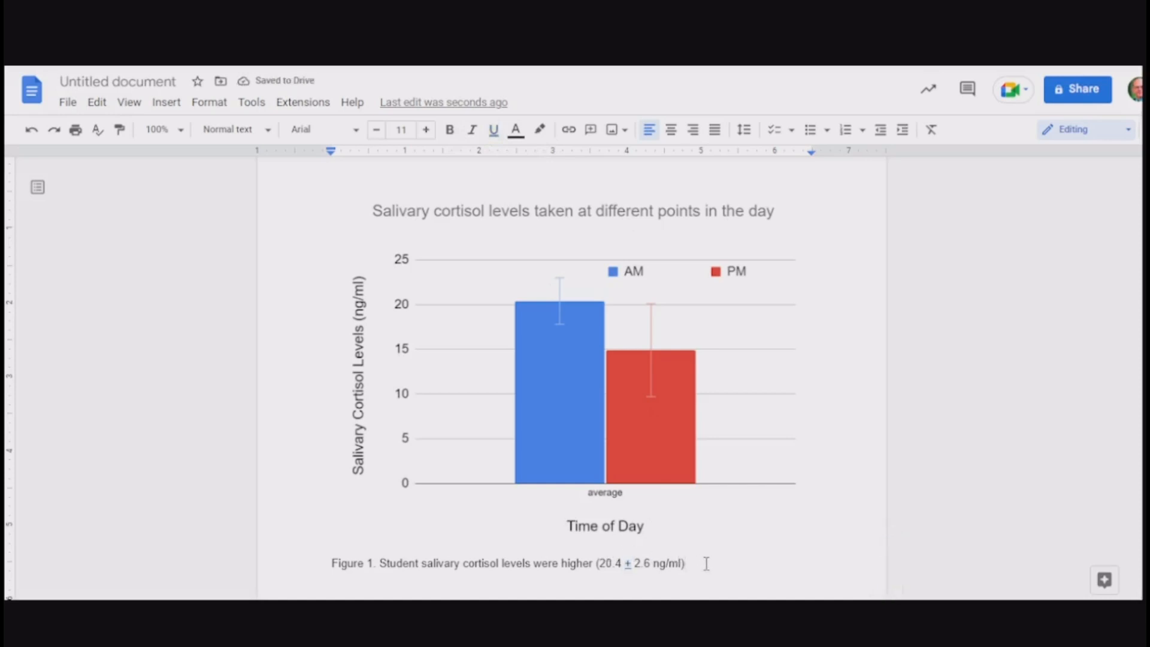
{"action": "type", "text": "in the AM than in the pm"}
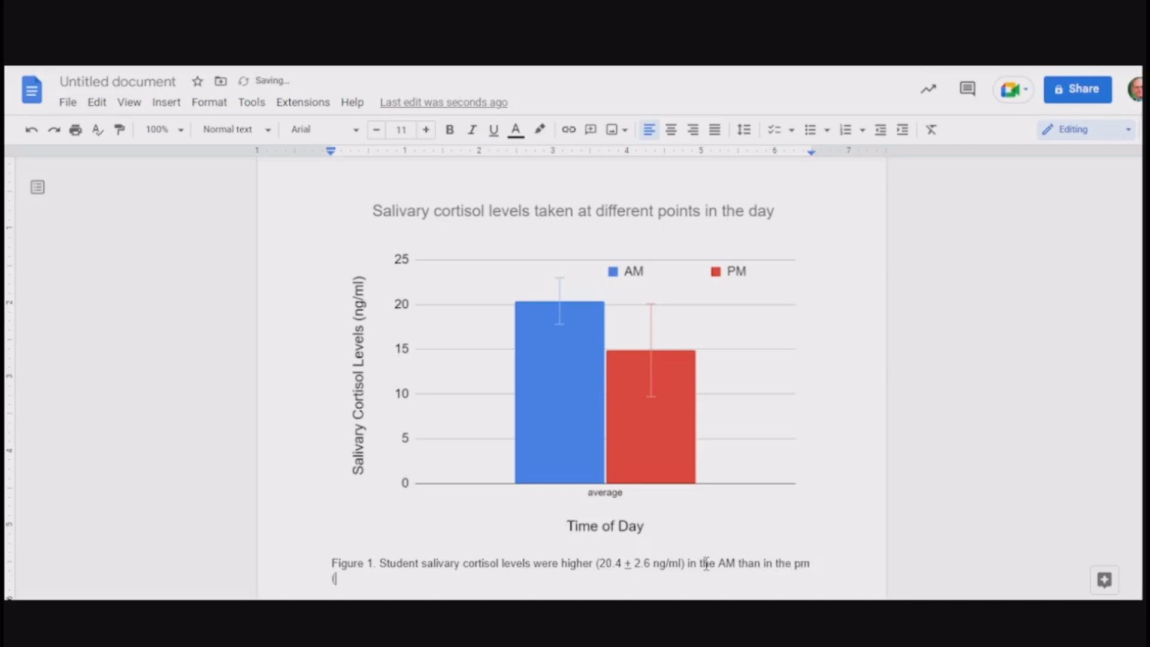
{"action": "key", "text": "ctrl+Tab"}
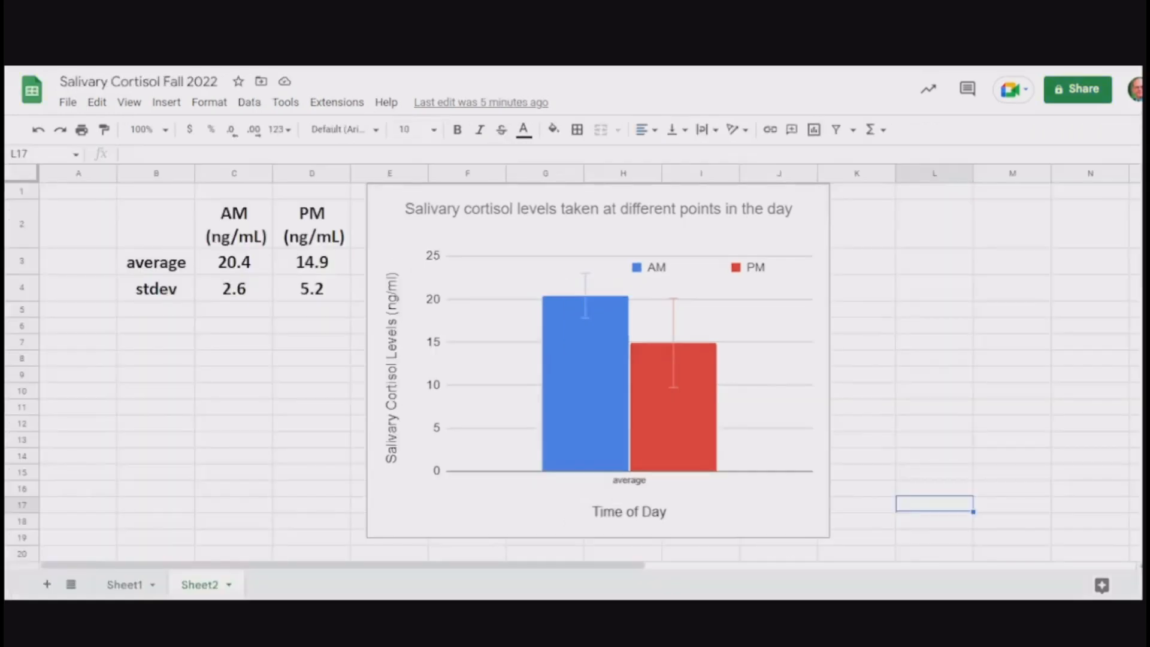
{"action": "key", "text": "ctrl+shift+Tab"}
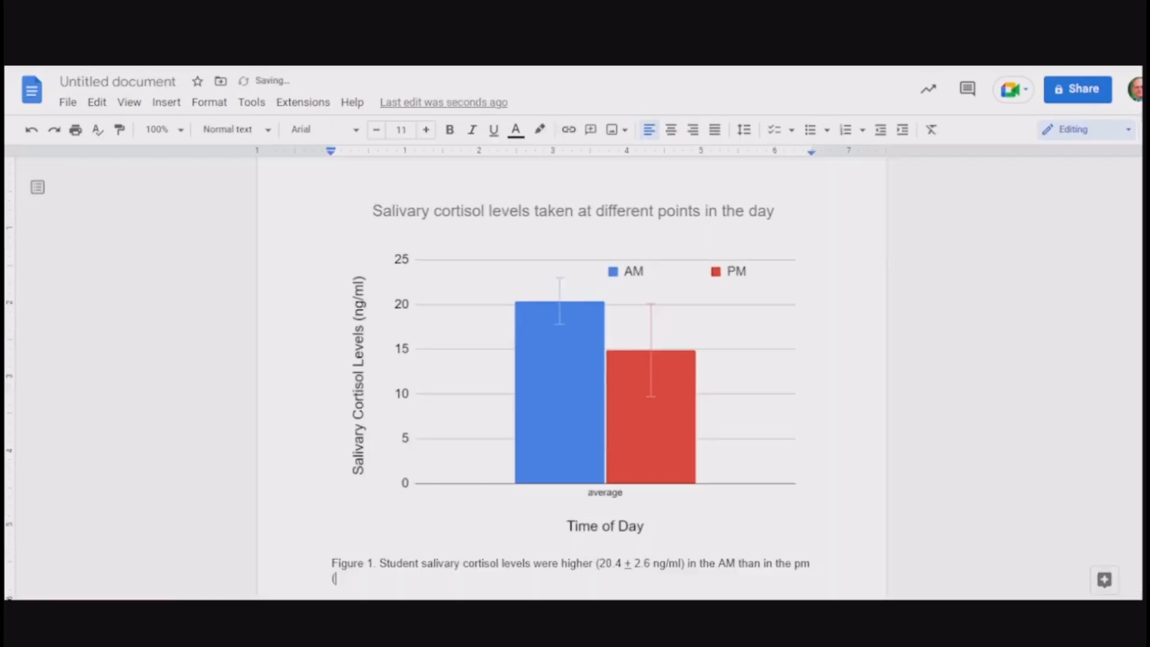
{"action": "type", "text": "14.9 + 5.2 ng/ml"}
{"action": "double_click", "coordinate": [363, 576]}
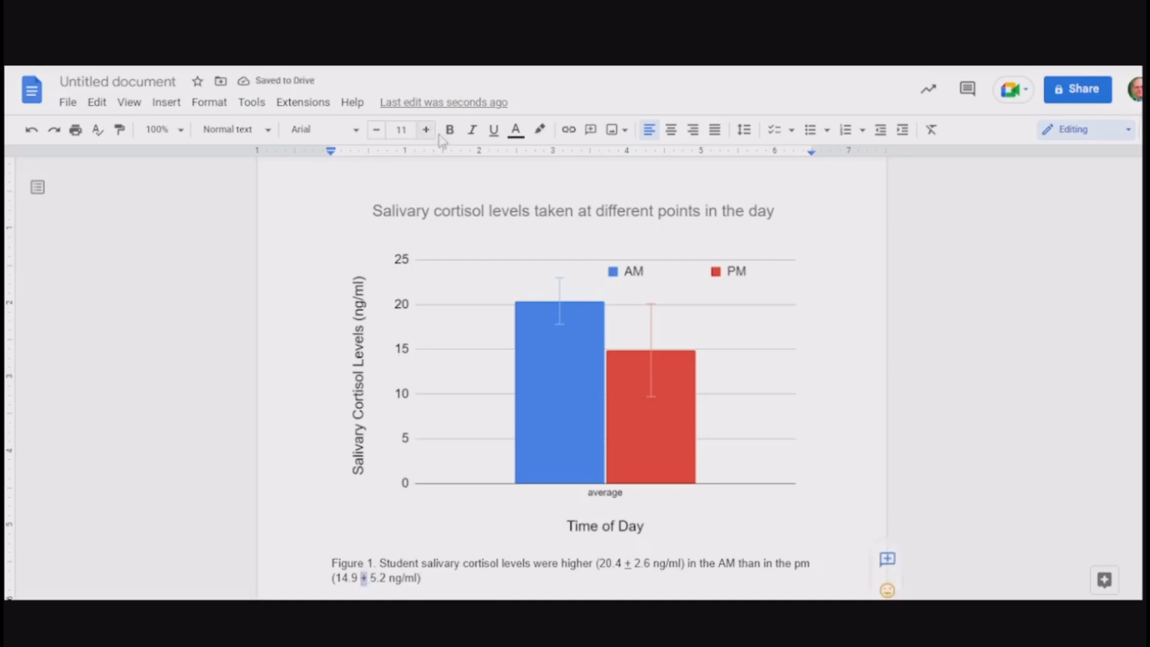
{"action": "left_click", "coordinate": [494, 130]}
Insert "significantly" before "higher" and add "; p < 0.01" after the pm values, consulting the t-test results on Sheet1 for the p-value.
{"action": "left_click", "coordinate": [561, 563]}
{"action": "type", "text": "significantly"}
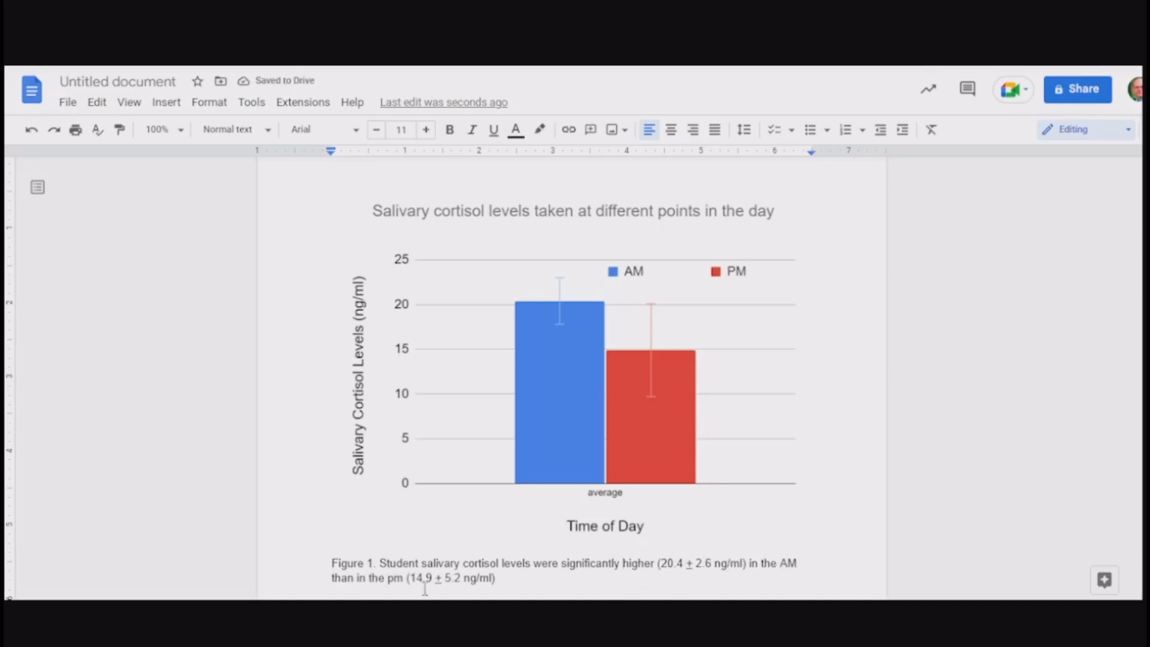
{"action": "left_click", "coordinate": [494, 578]}
{"action": "type", "text": "."}
{"action": "type", "text": "p<"}
{"action": "type", "text": " <"}
{"action": "key", "text": "ctrl+Tab"}
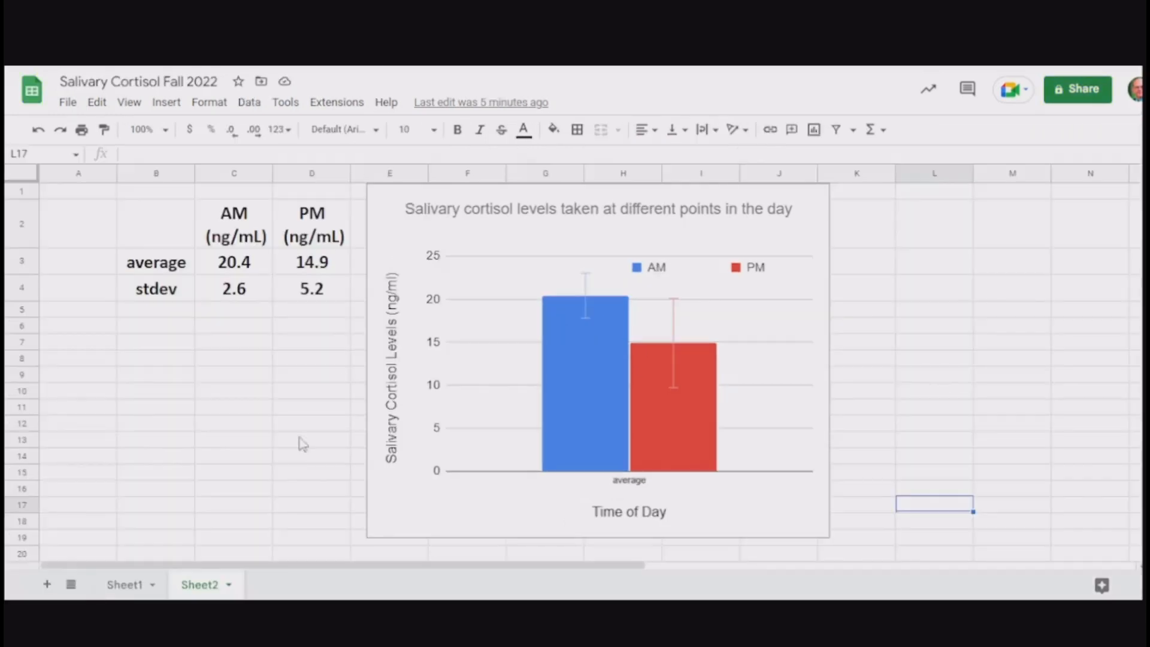
{"action": "left_click", "coordinate": [125, 584]}
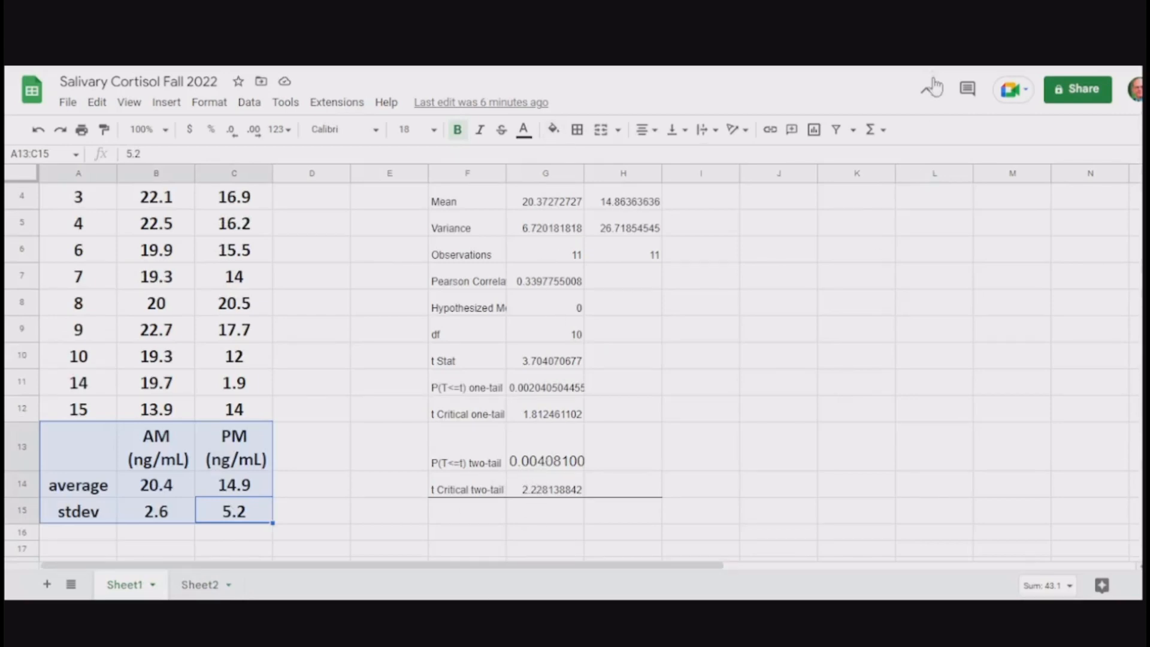
{"action": "left_click", "coordinate": [270, 42]}
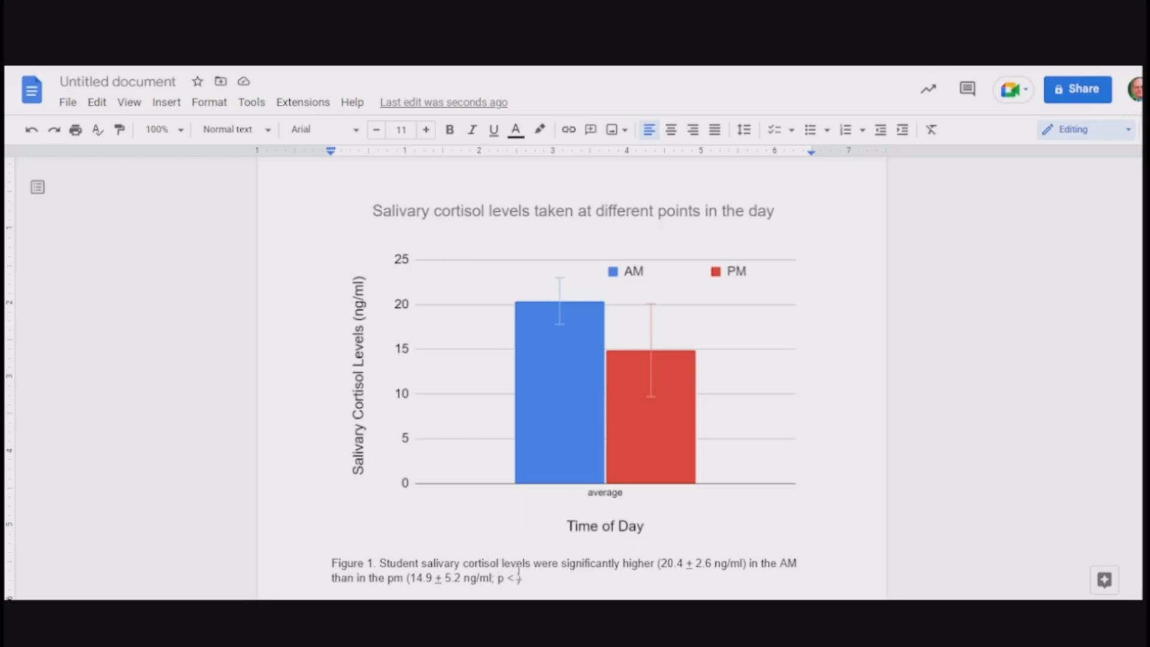
{"action": "type", "text": "0.01"}
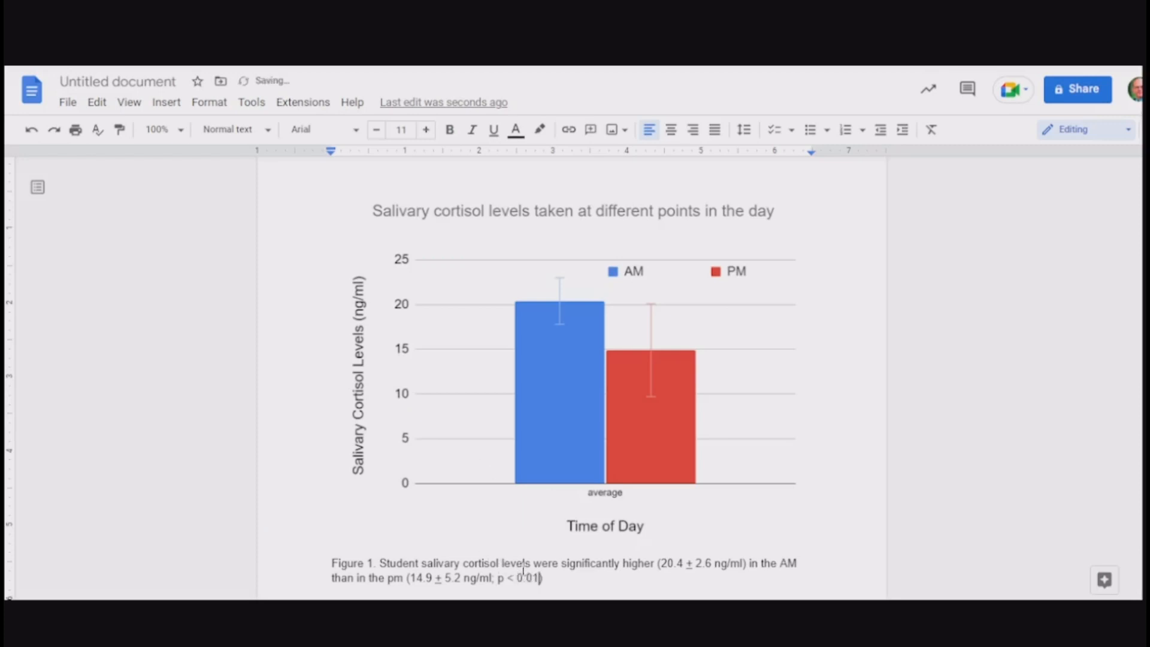